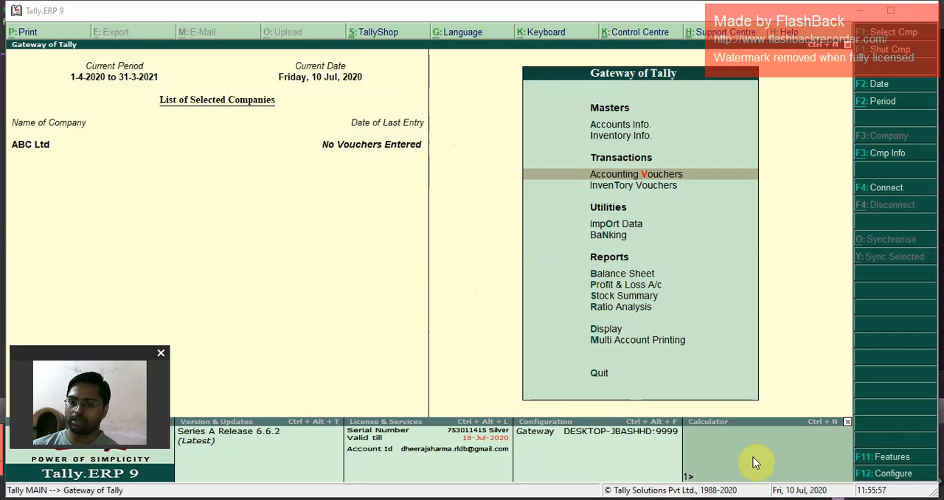
# Step: Enable Goods and Services Tax (GST) in ABC Ltd's statutory and taxation features and open its GST details
pyautogui.click(888, 459)
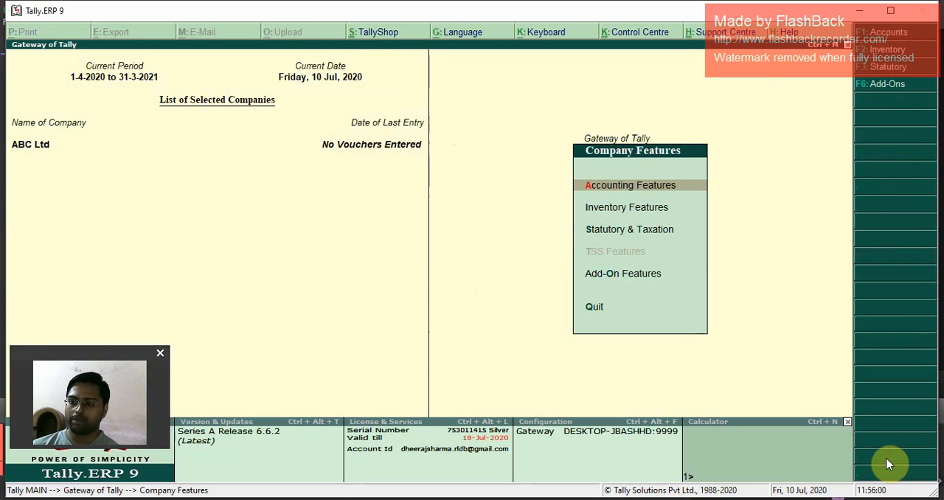
pyautogui.press('Down')
pyautogui.press('Down')
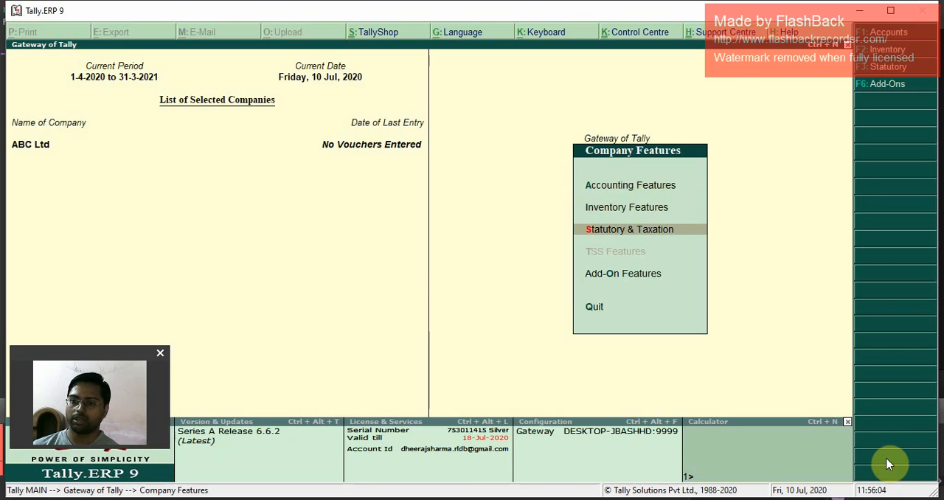
pyautogui.press('Return')
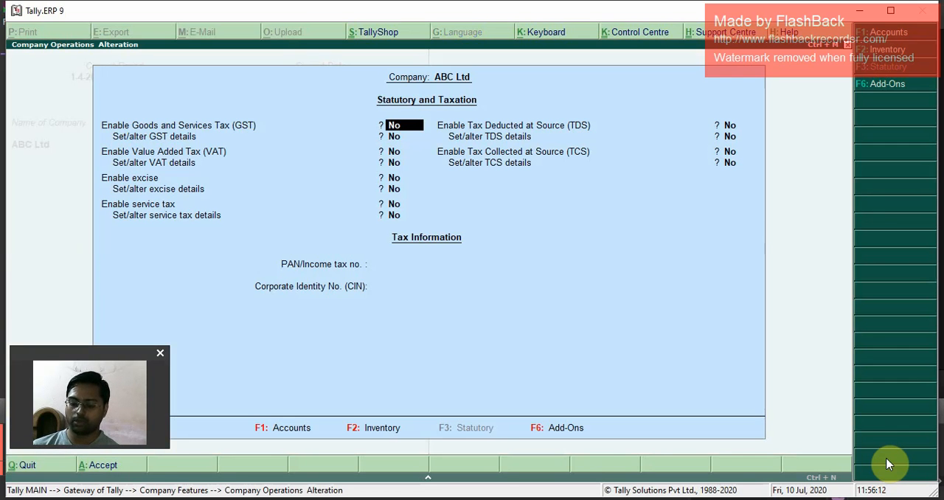
pyautogui.press('y')
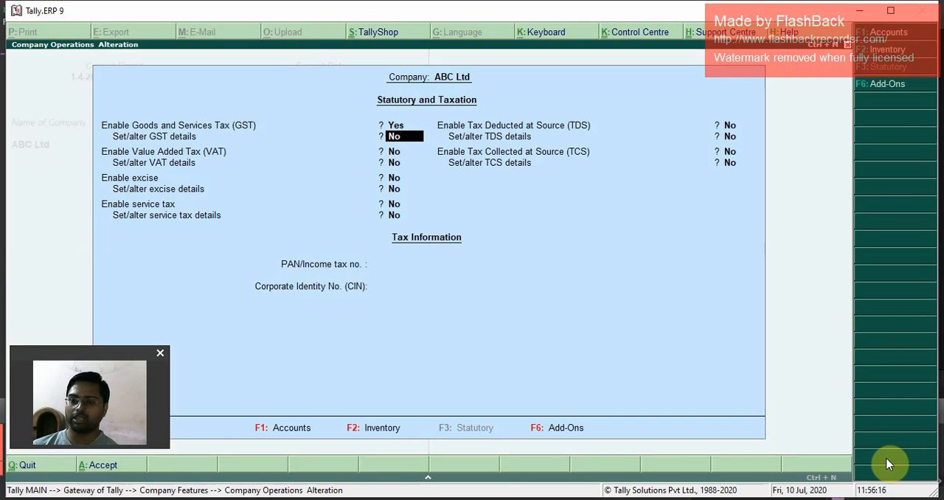
pyautogui.write('y')
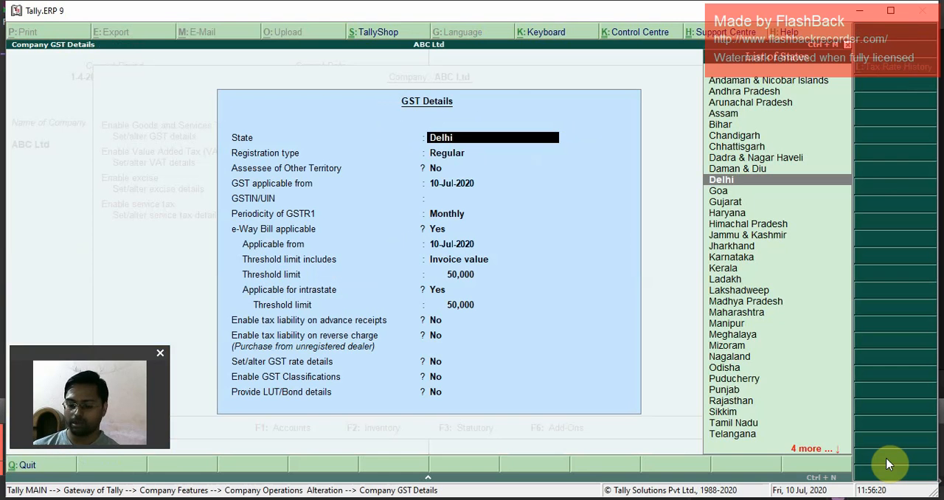
pyautogui.write('Kar')
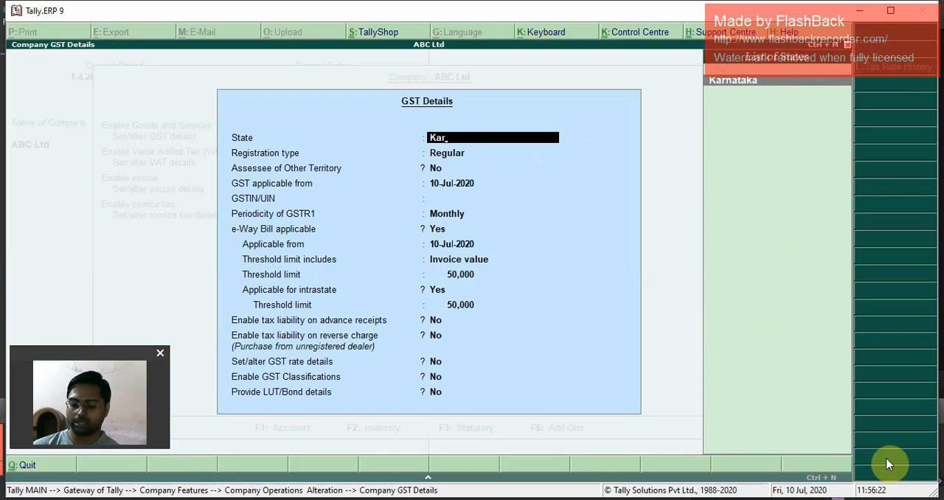
# Step: Set the state to Karnataka, keeping Regular registration, No for assessee of other territory and 10-Jul-2020 as the GST start date
pyautogui.press('Return')
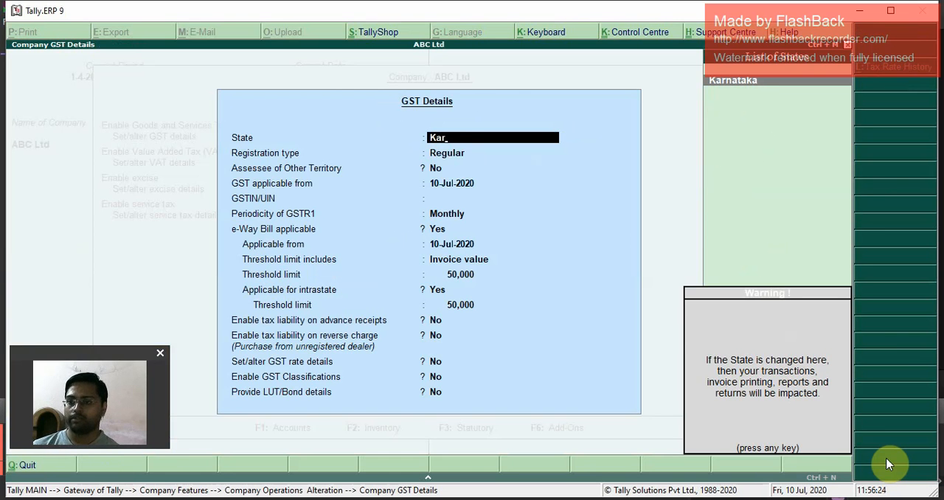
pyautogui.press('Return')
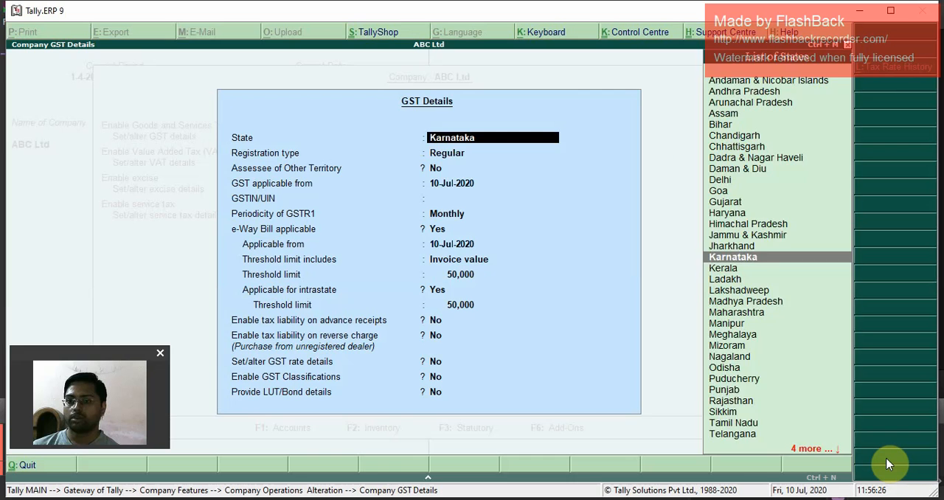
pyautogui.press('Return')
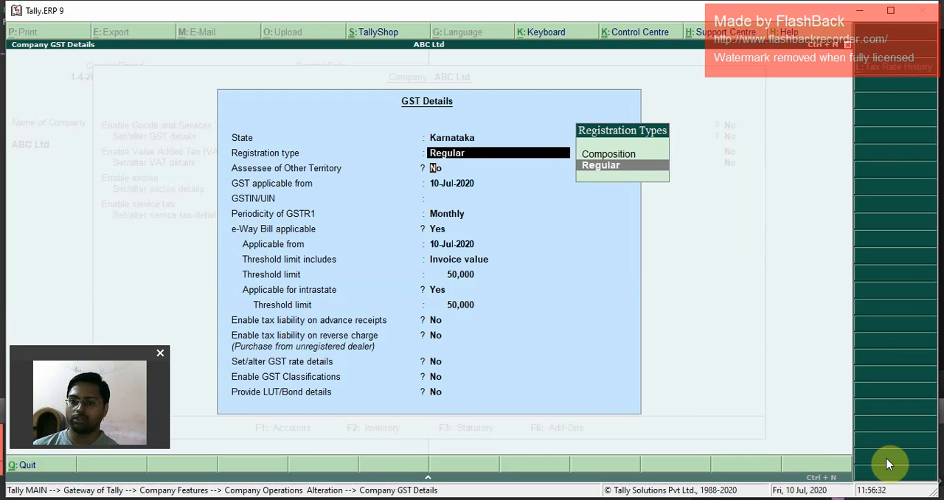
pyautogui.press('Return')
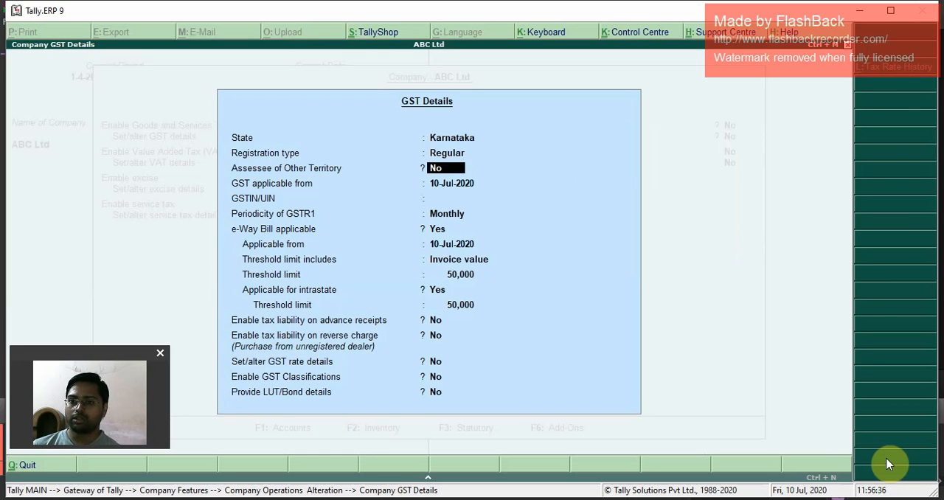
pyautogui.press('Return')
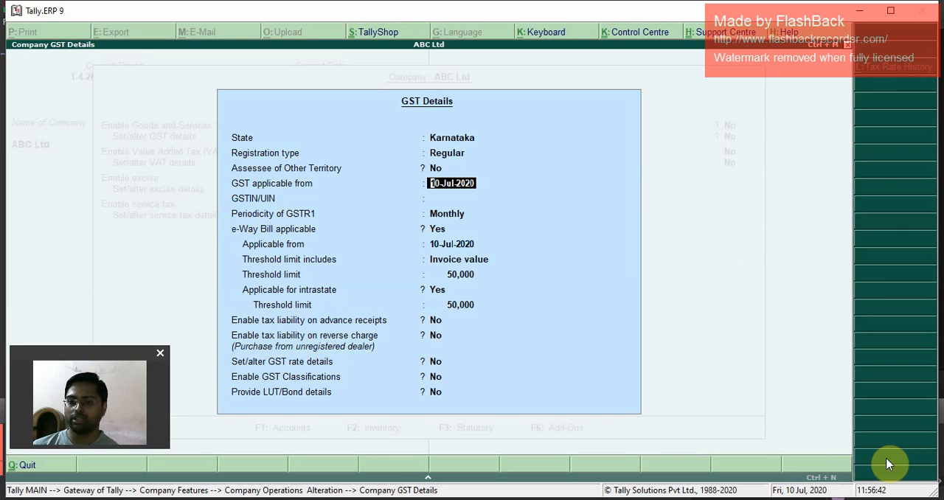
pyautogui.press('Return')
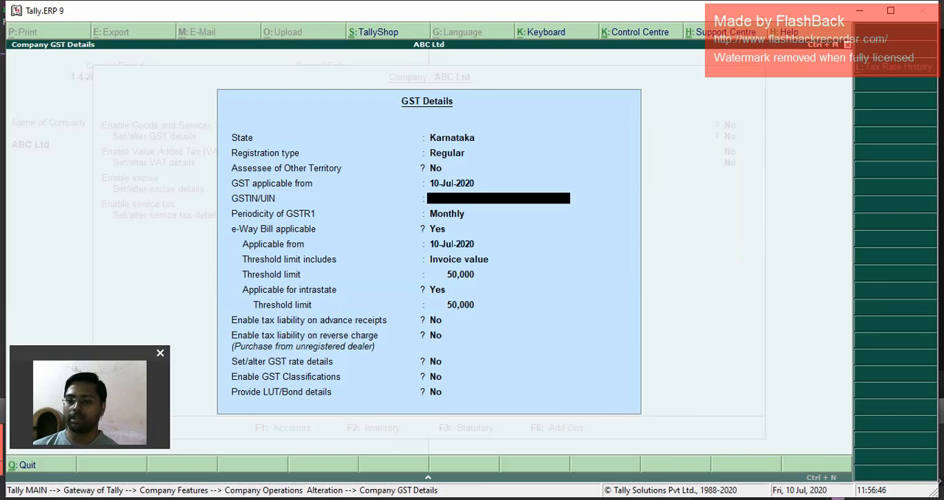
# Step: Copy the company's GSTIN from the Tally invoice in the browser and enter it as the GSTIN/UIN in Tally.ERP 9
pyautogui.click(597, 465)
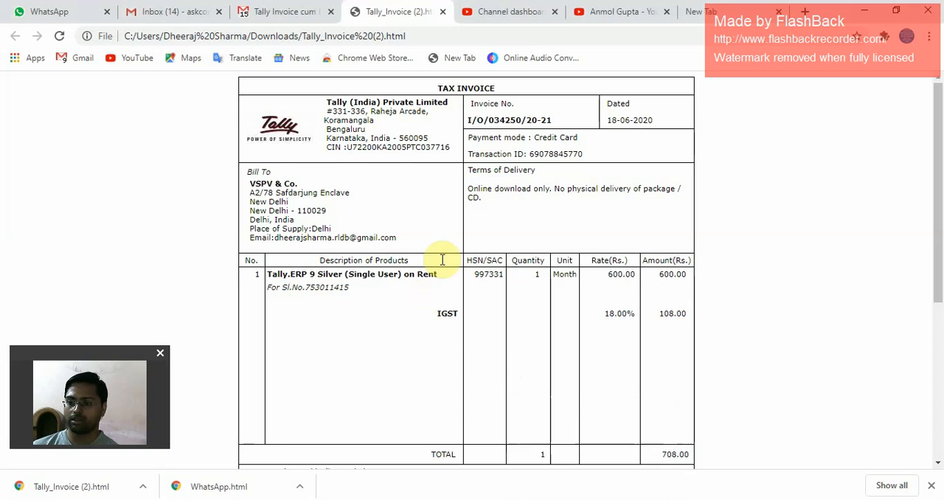
pyautogui.scroll(-4, 360, 250)
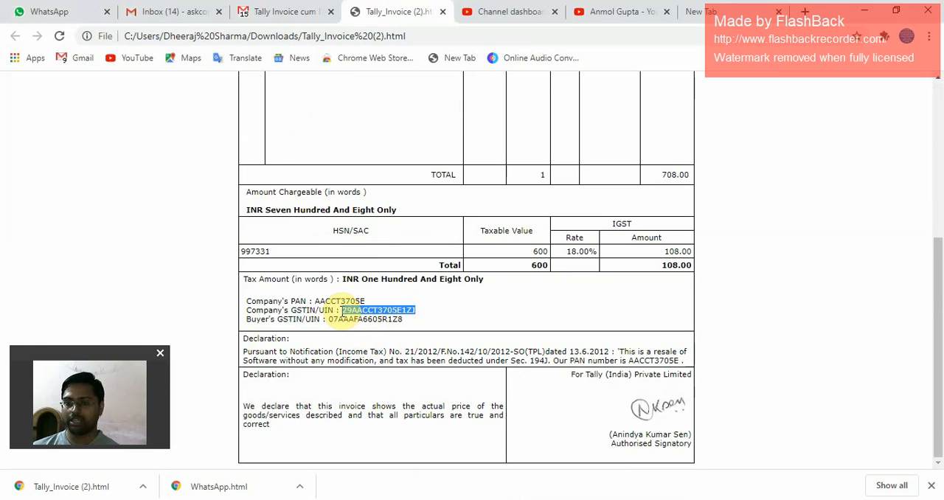
pyautogui.hotkey('alt', 'Tab')
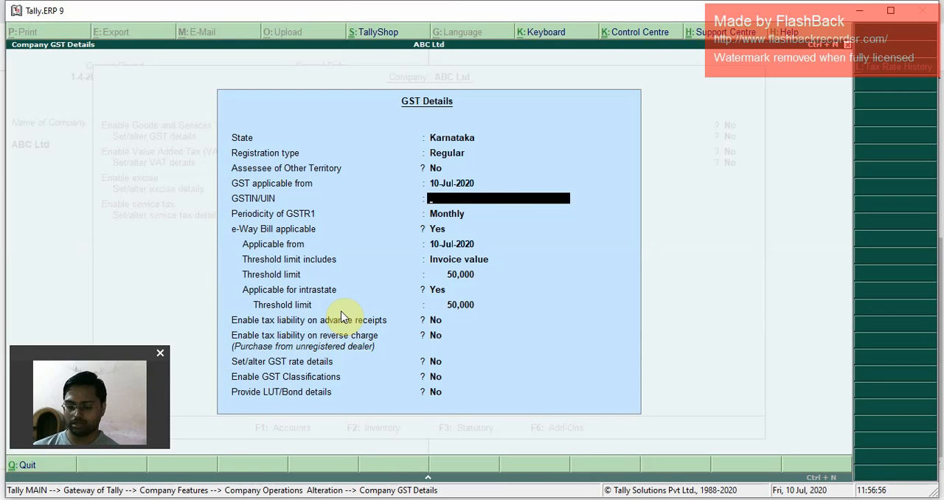
pyautogui.hotkey('ctrl', 'alt', 'v')
pyautogui.press('Return')
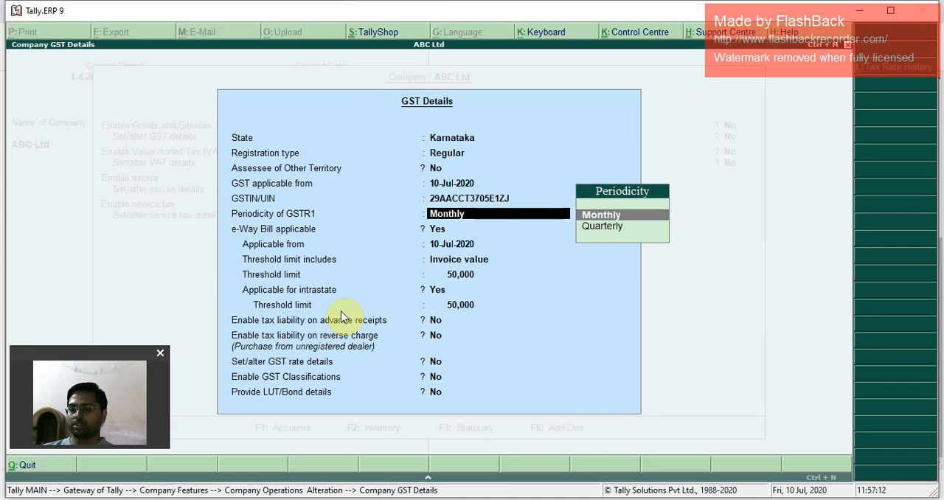
# Step: Keep GSTR1 periodicity Monthly, set e-Way Bill applicable to No, and leave tax liability on advance receipts at No
pyautogui.press('Return')
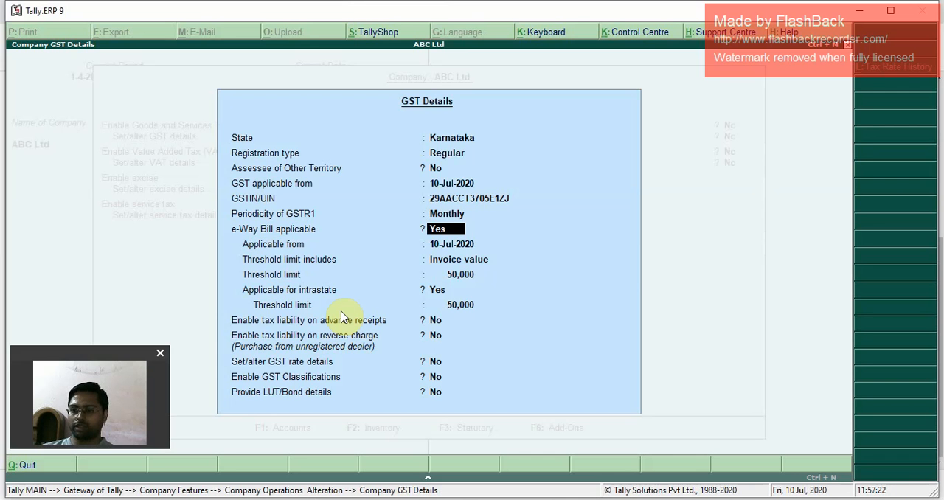
pyautogui.write('n')
pyautogui.press('Return')
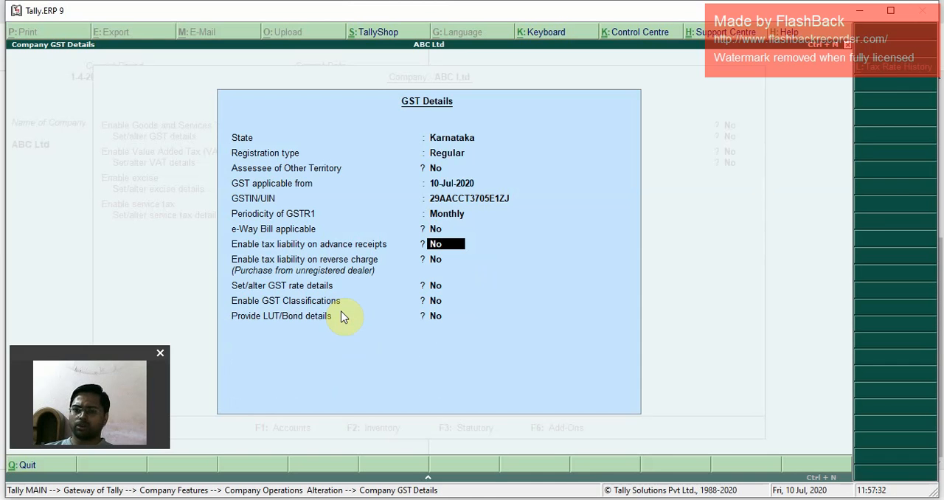
pyautogui.press('Return')
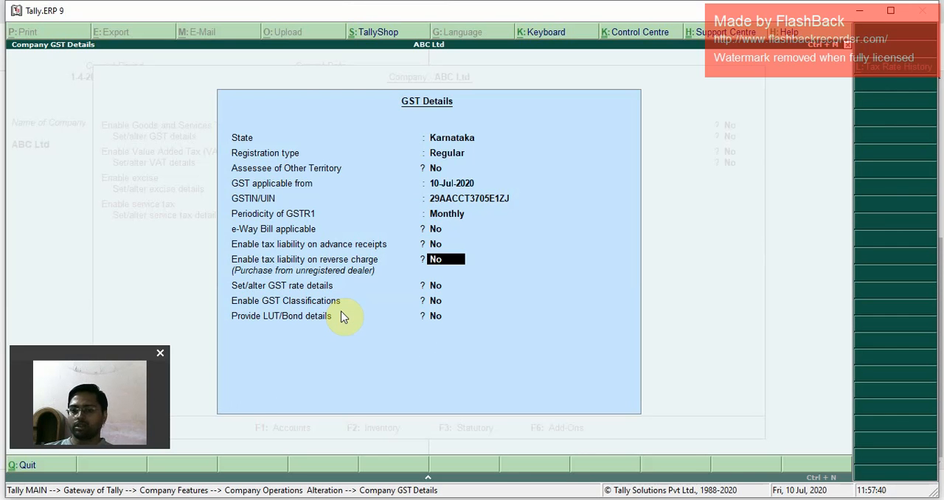
pyautogui.write('y')
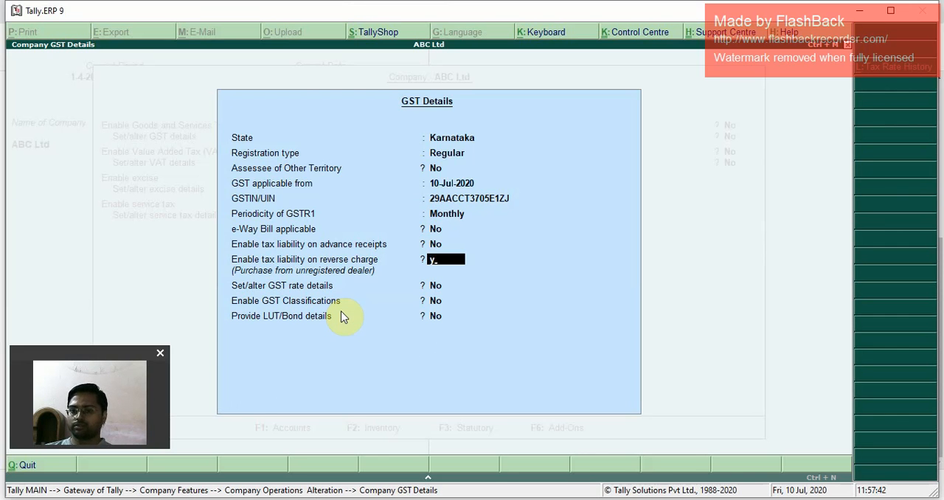
pyautogui.press('Return')
pyautogui.press('Up')
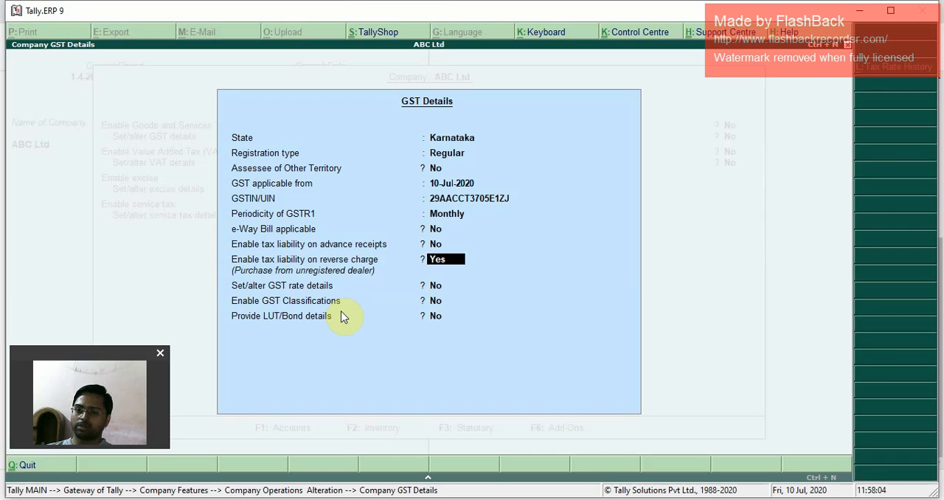
pyautogui.press('n')
pyautogui.press('Return')
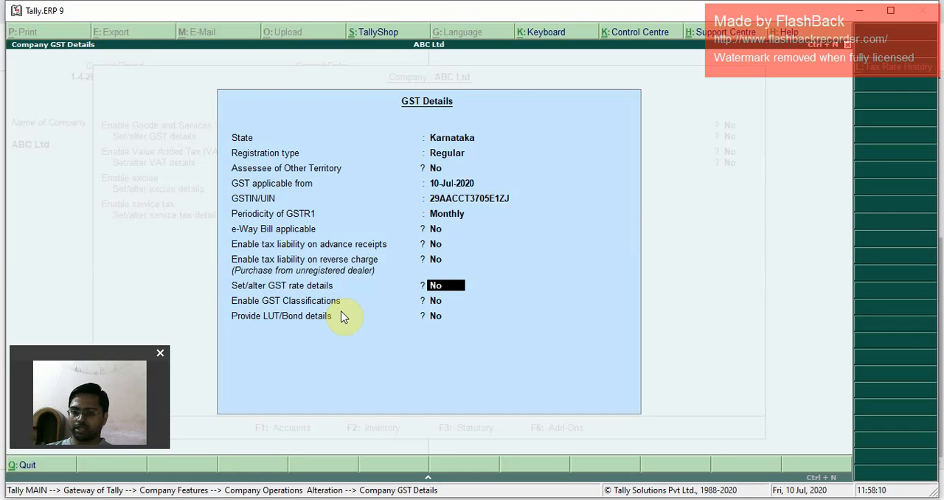
# Step: Define the company's GST rate details as Taxable with 18% integrated tax and 0% cess
pyautogui.write('y')
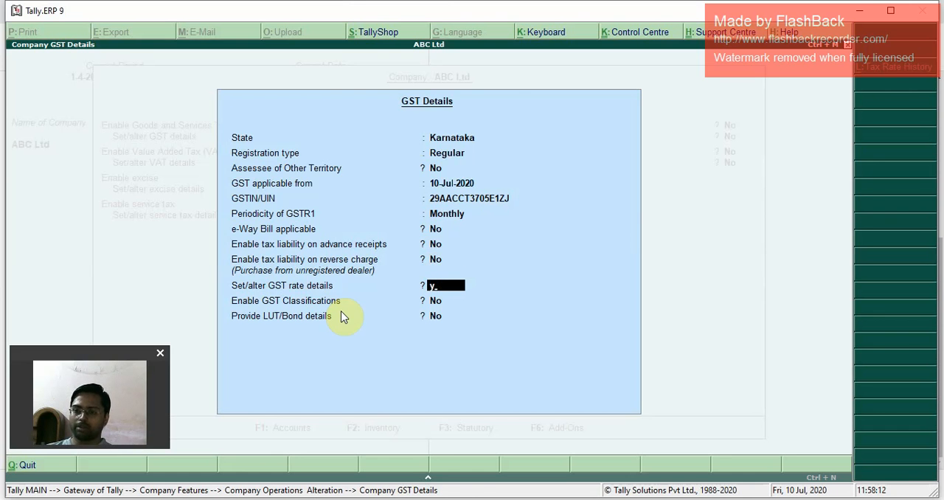
pyautogui.press('Return')
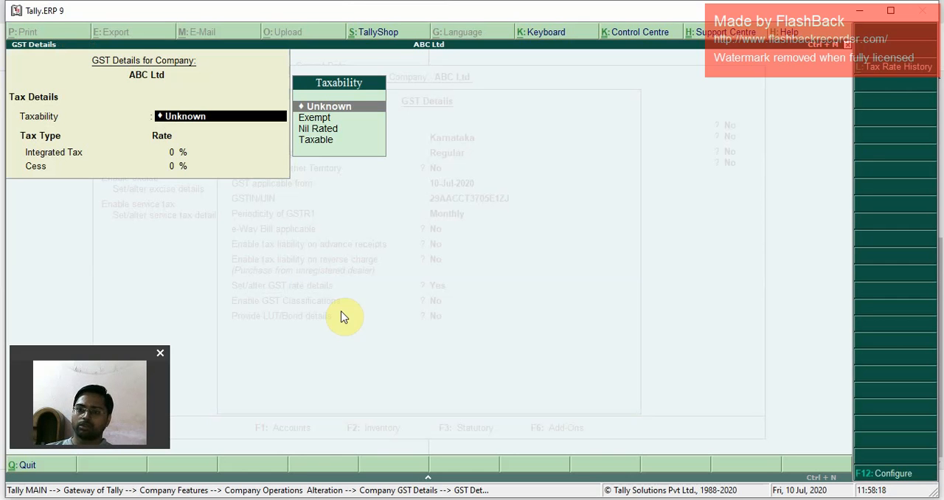
pyautogui.press('Down')
pyautogui.press('Down')
pyautogui.press('Down')
pyautogui.press('Return')
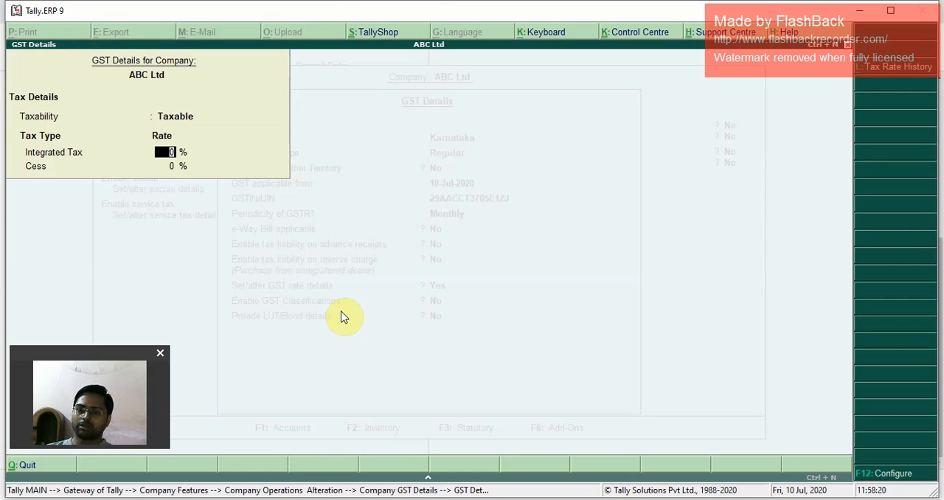
pyautogui.write('18')
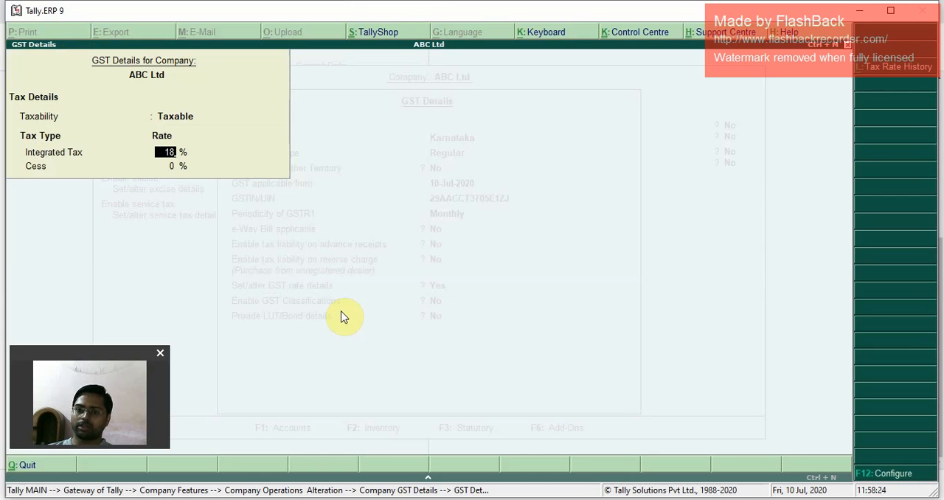
pyautogui.press('Return')
pyautogui.press('Return')
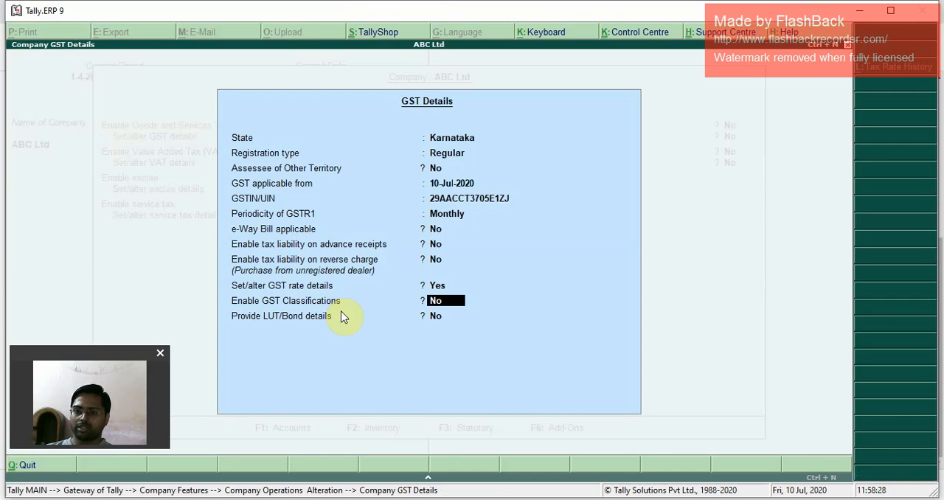
# Step: Enable GST classifications, leave LUT/Bond details at No, and accept the company GST details
pyautogui.press('y')
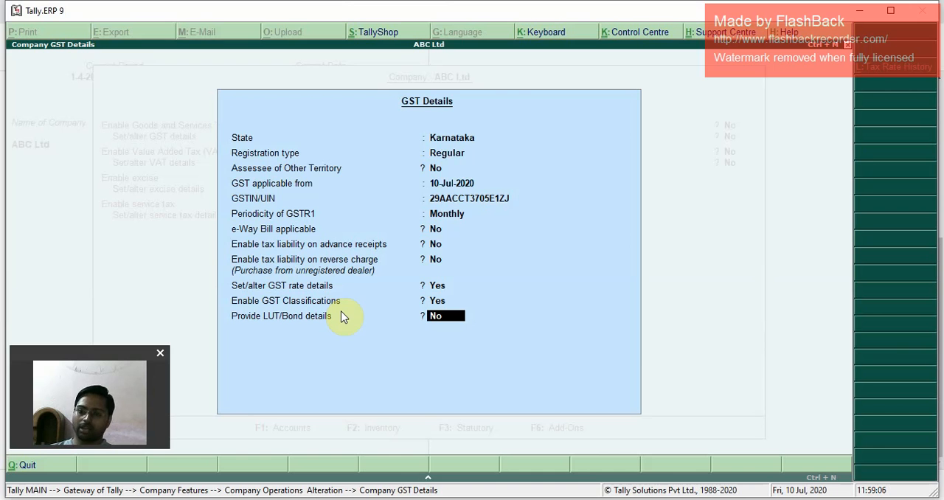
pyautogui.press('Return')
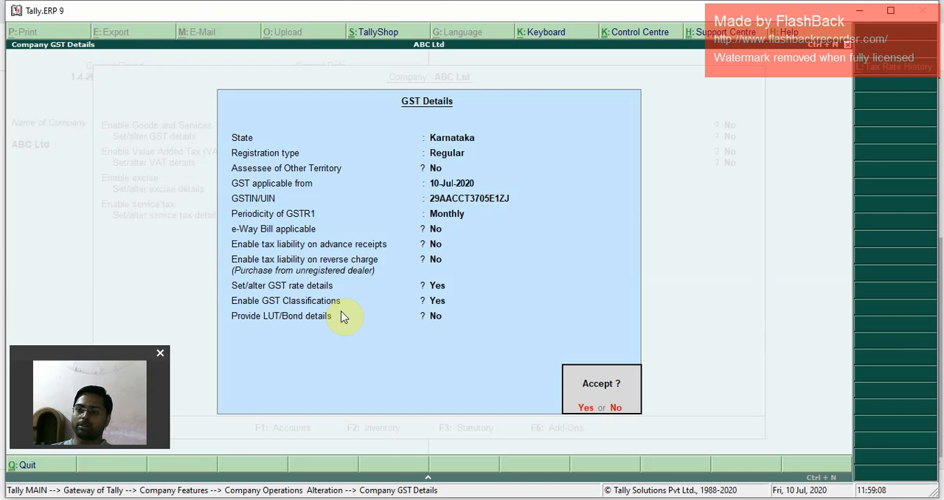
pyautogui.click(340, 311)
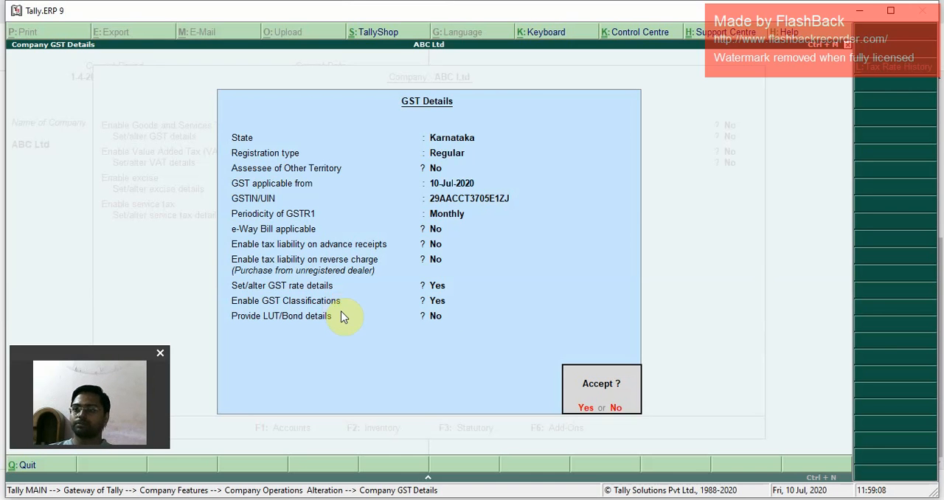
pyautogui.press('Return')
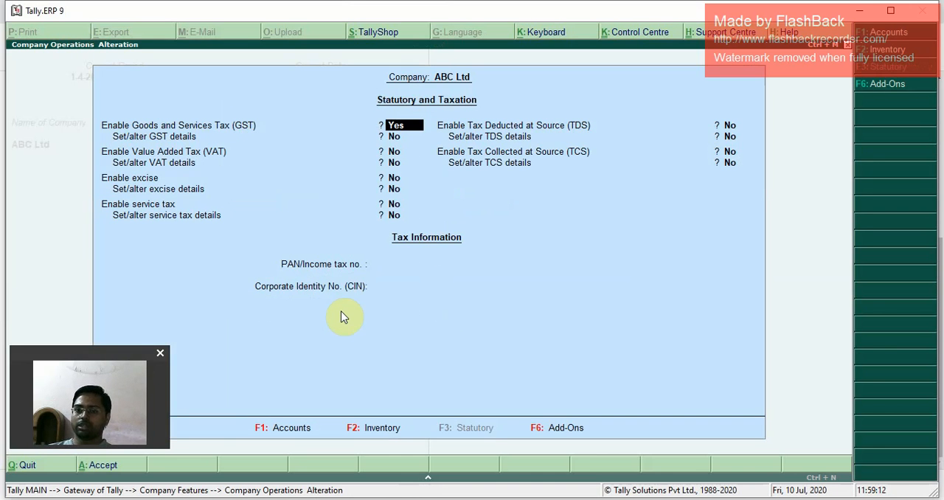
# Step: Leave VAT, excise, service tax, TDS and TCS at No in ABC Ltd's statutory features, keeping GST enabled
pyautogui.press('Return')
pyautogui.press('Return')
pyautogui.press('Return')
pyautogui.press('Return')
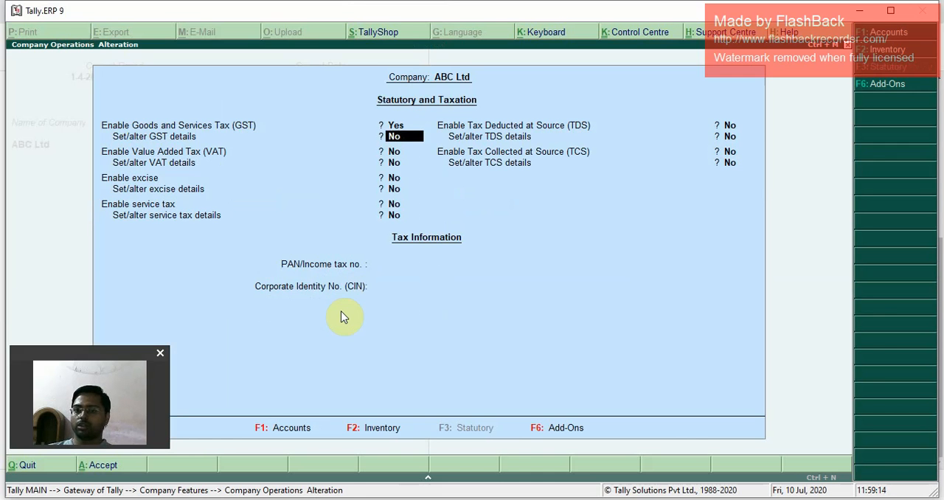
pyautogui.press('Return')
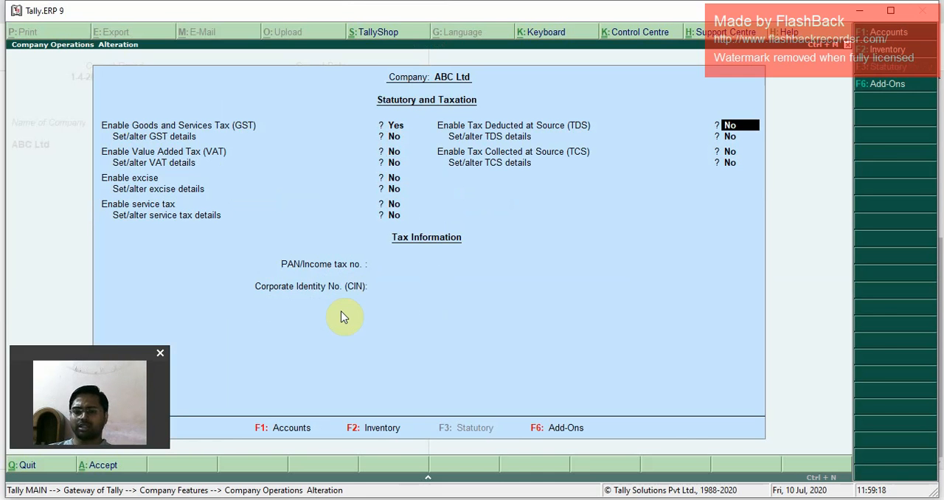
pyautogui.press('Return')
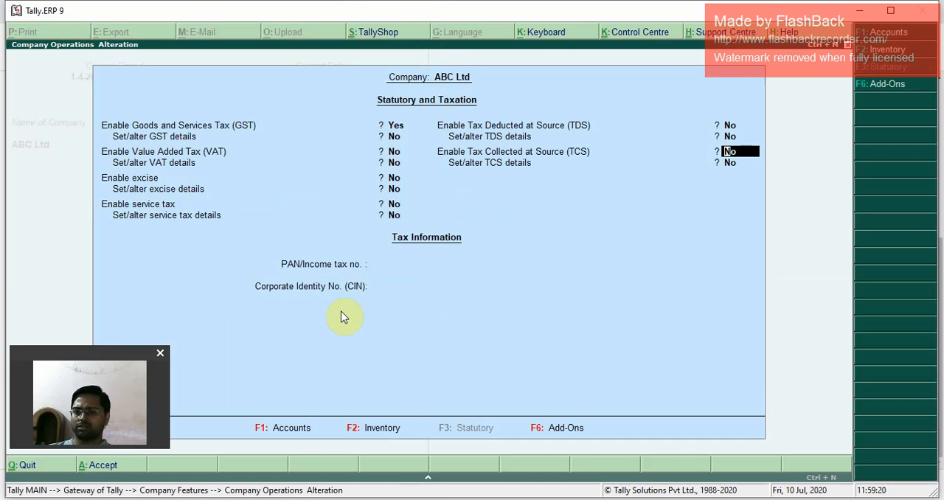
pyautogui.press('Return')
pyautogui.press('Return')
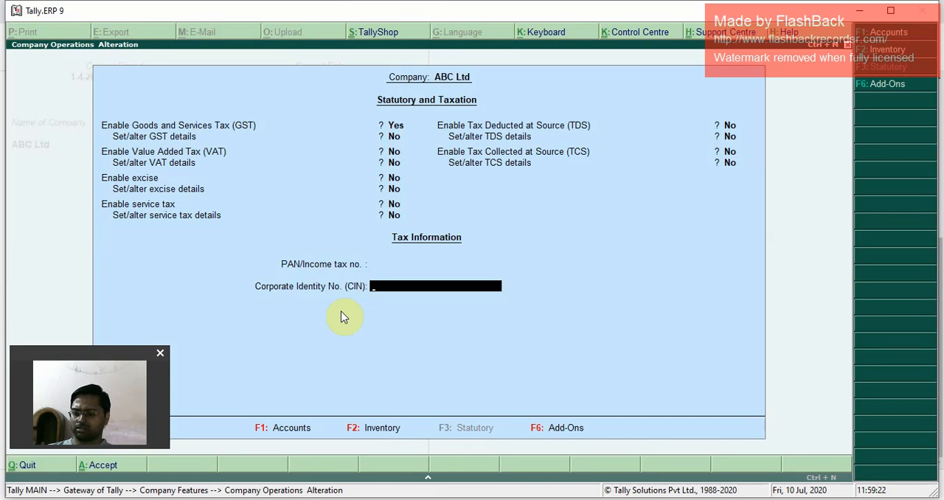
# Step: Copy the company's PAN from the Tally invoice in the browser and enter it as the PAN/Income tax no. in Tally.ERP 9
pyautogui.press('BackSpace')
pyautogui.hotkey('alt', 'Tab')
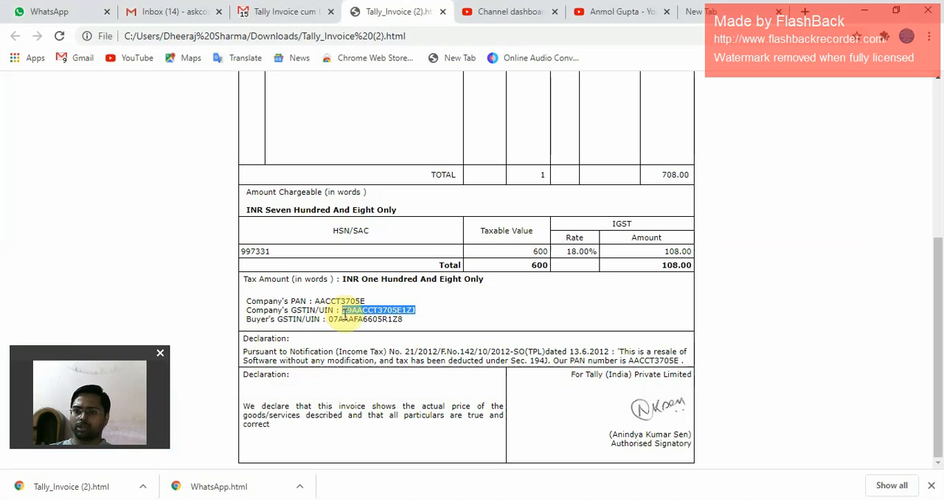
pyautogui.click(335, 303)
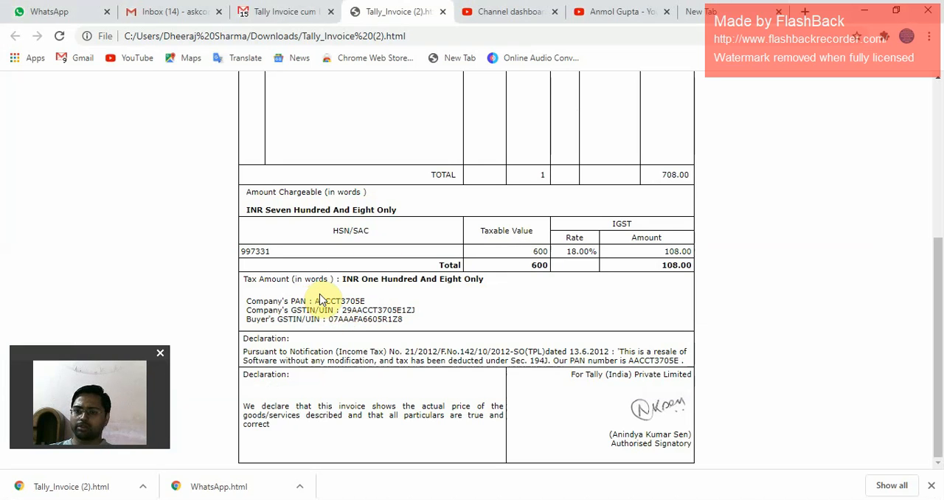
pyautogui.moveTo(317, 303); pyautogui.dragTo(364, 303)
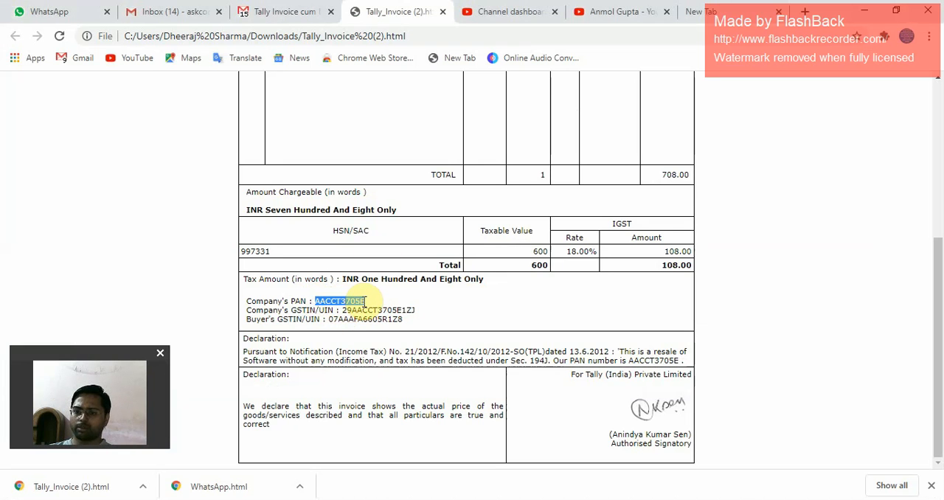
pyautogui.hotkey('ctrl', 'c')
pyautogui.hotkey('alt', 'Tab')
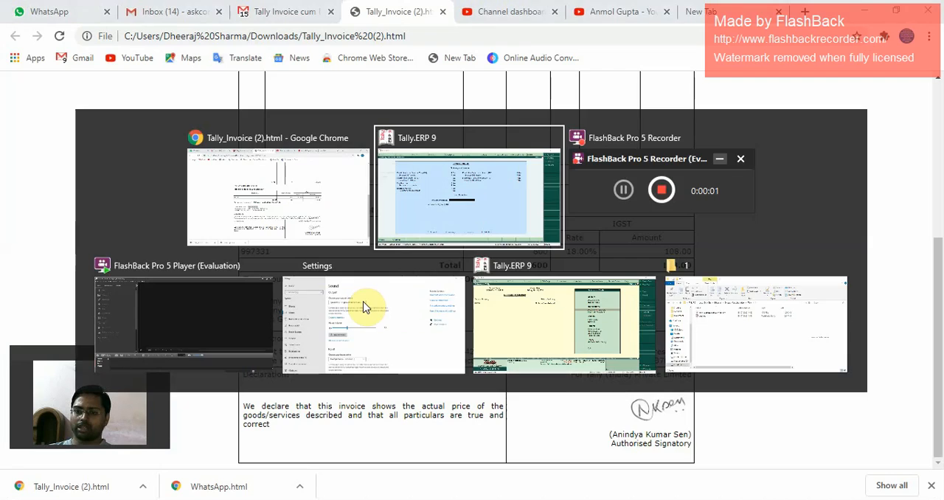
pyautogui.hotkey('ctrl', 'alt', 'v')
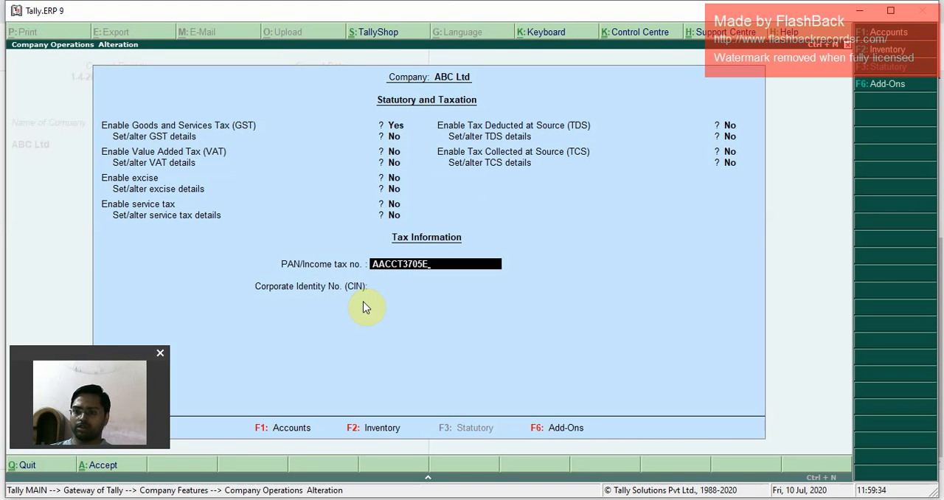
pyautogui.press('Return')
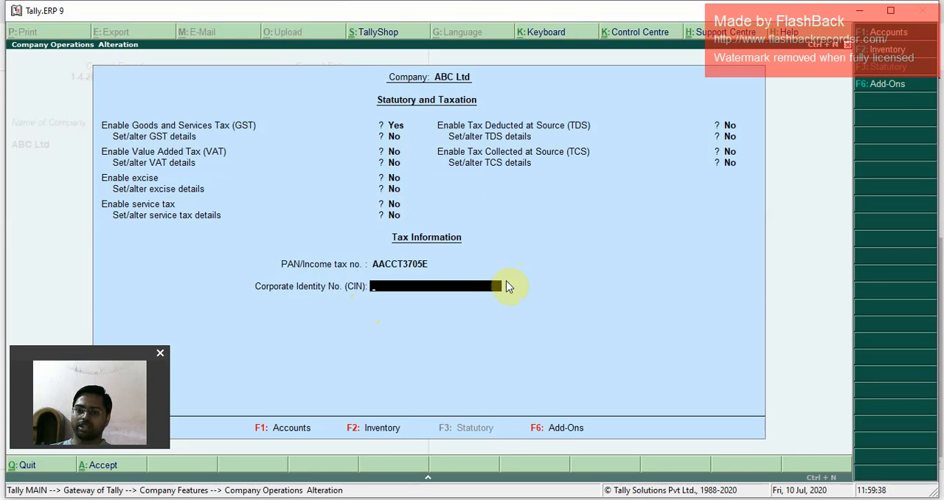
# Step: Copy the company's GSTIN from the browser invoice into Tally.ERP 9's Corporate Identity No. (CIN) field and accept the statutory settings
pyautogui.hotkey('alt', 'Tab')
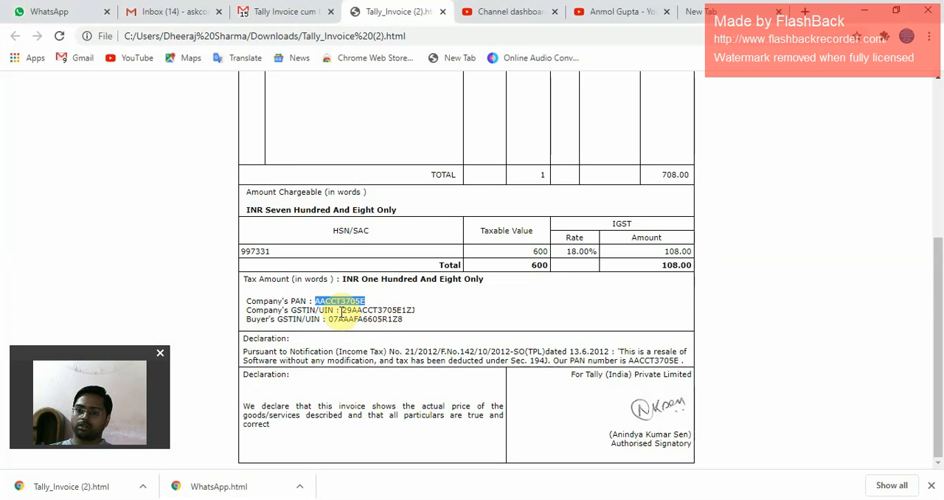
pyautogui.moveTo(341, 311); pyautogui.dragTo(434, 318)
pyautogui.click(427, 314)
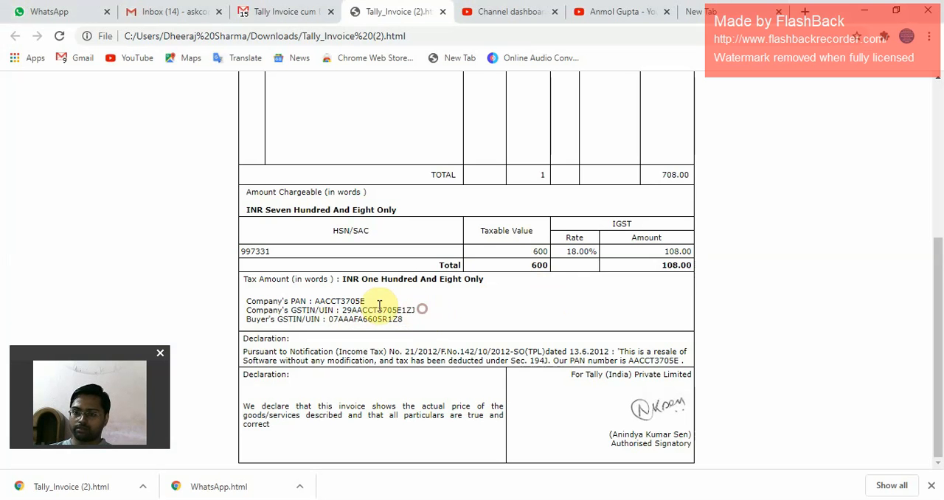
pyautogui.moveTo(343, 308); pyautogui.dragTo(421, 308)
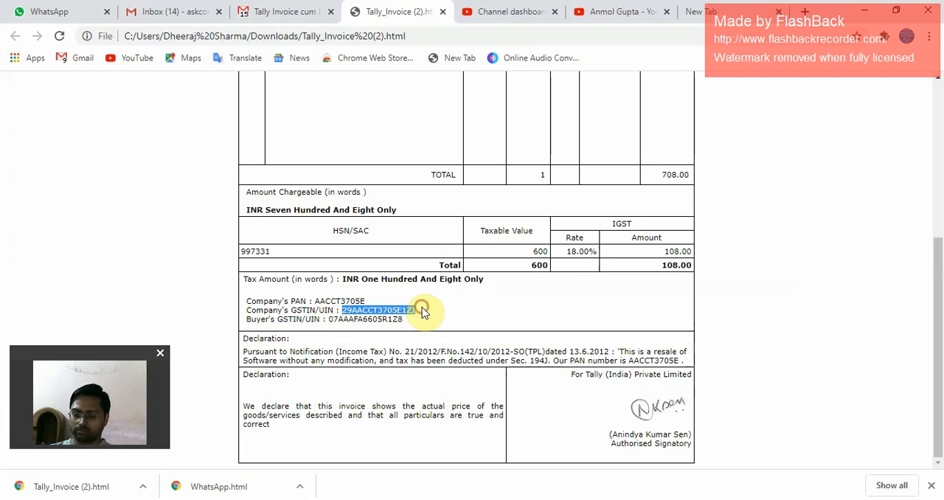
pyautogui.hotkey('alt', 'Tab')
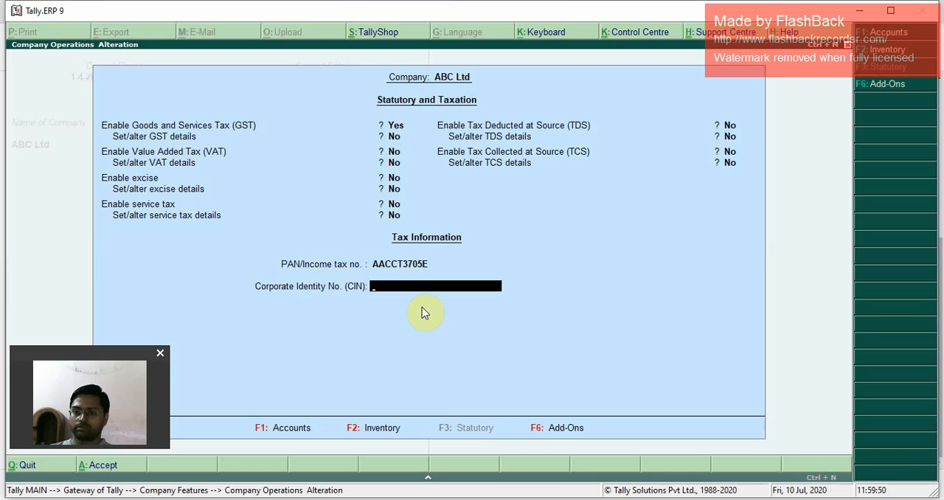
pyautogui.hotkey('ctrl', 'alt', 'v')
pyautogui.press('Return')
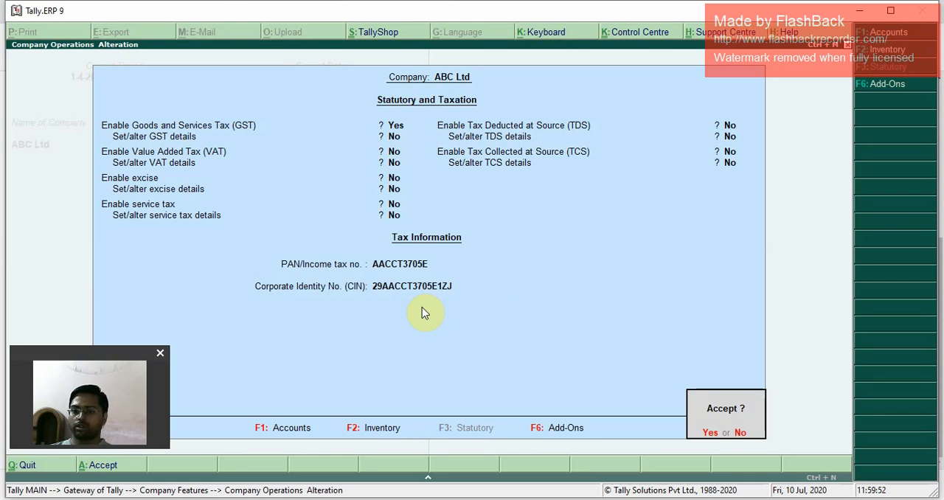
pyautogui.press('Return')
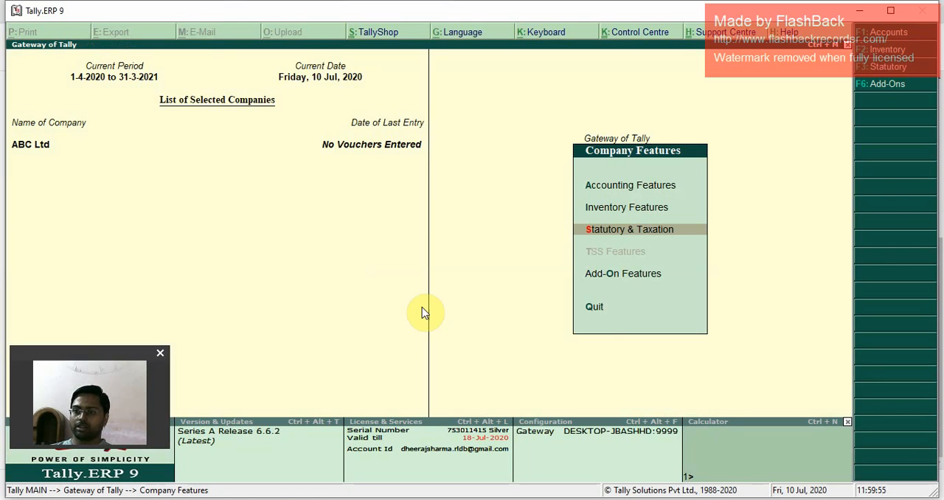
# Step: Return to the Gateway of Tally and open a new Sales voucher under Accounting Vouchers
pyautogui.press('Escape')
pyautogui.press('Escape')
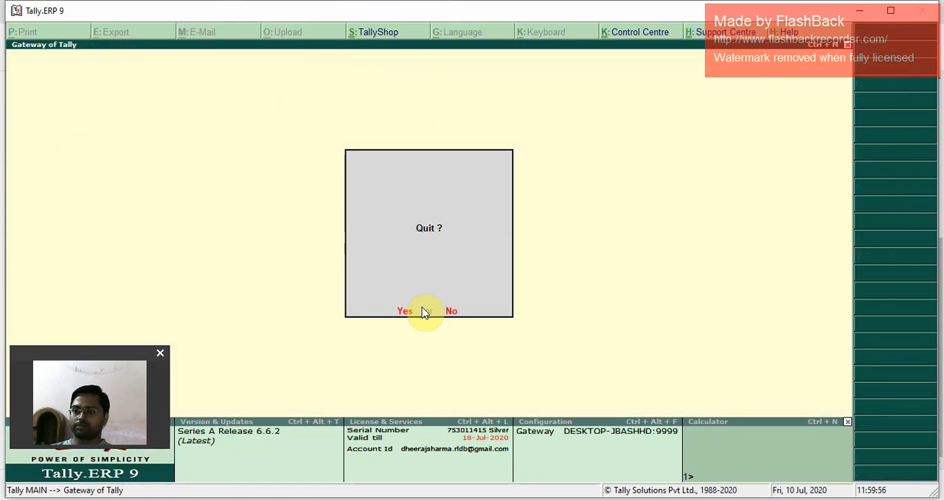
pyautogui.press('Escape')
pyautogui.press('Down')
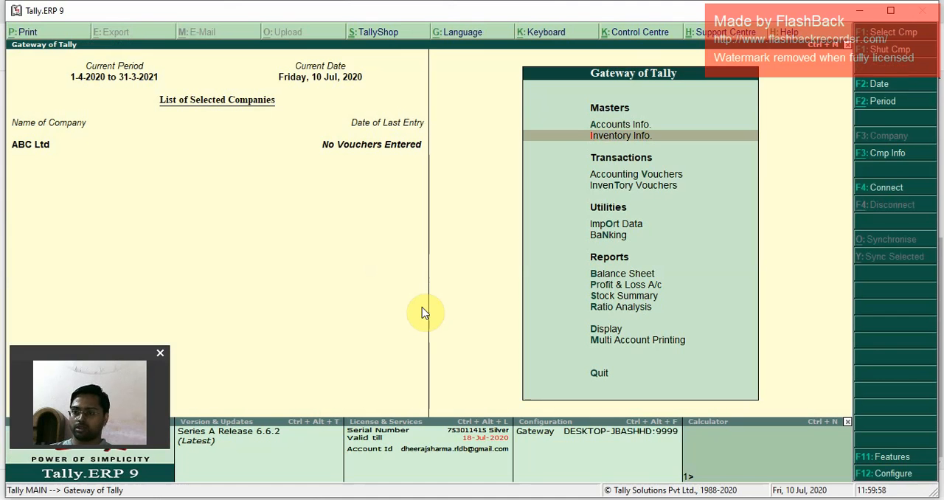
pyautogui.press('Down')
pyautogui.press('Down')
pyautogui.press('Up')
pyautogui.press('Return')
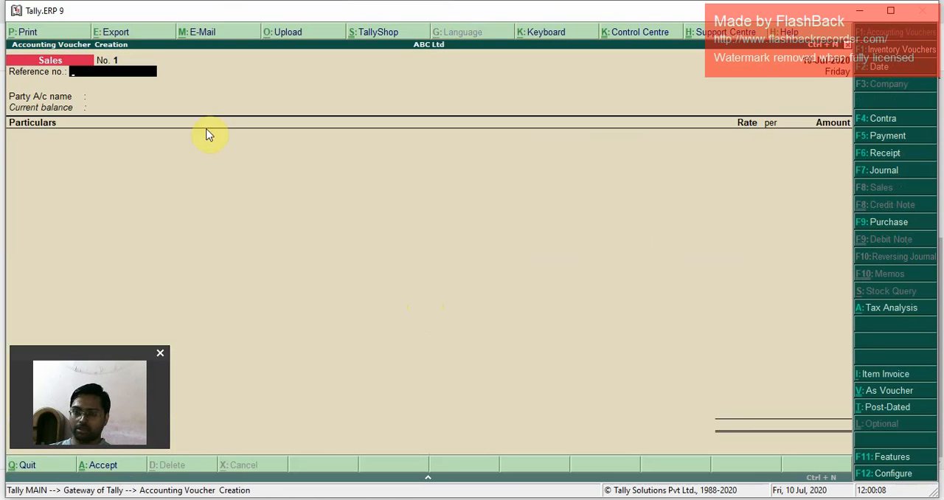
pyautogui.press('F9')
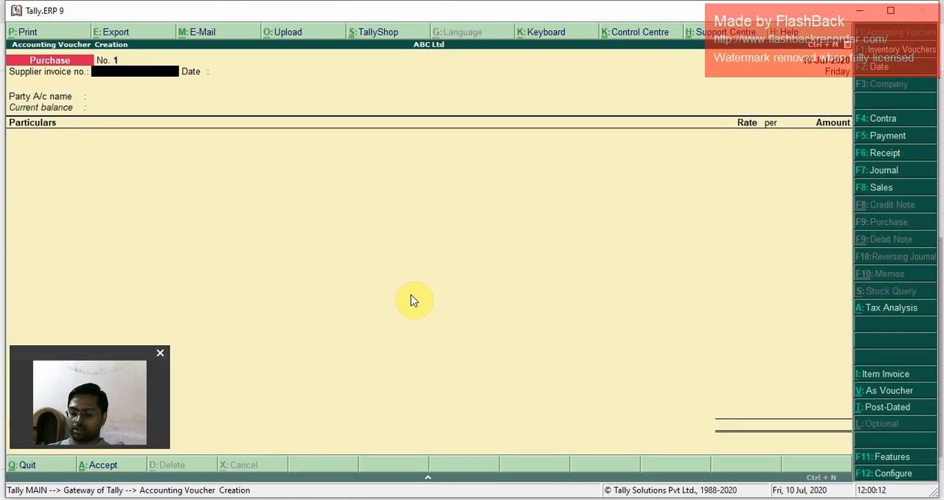
pyautogui.press('F8')
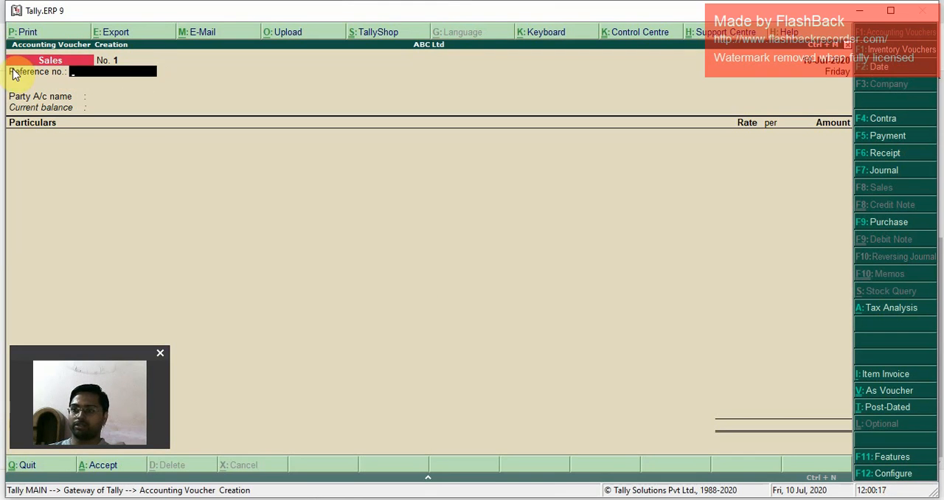
# Step: Set the sales voucher's reference number to 2021-20/01
pyautogui.write('20')
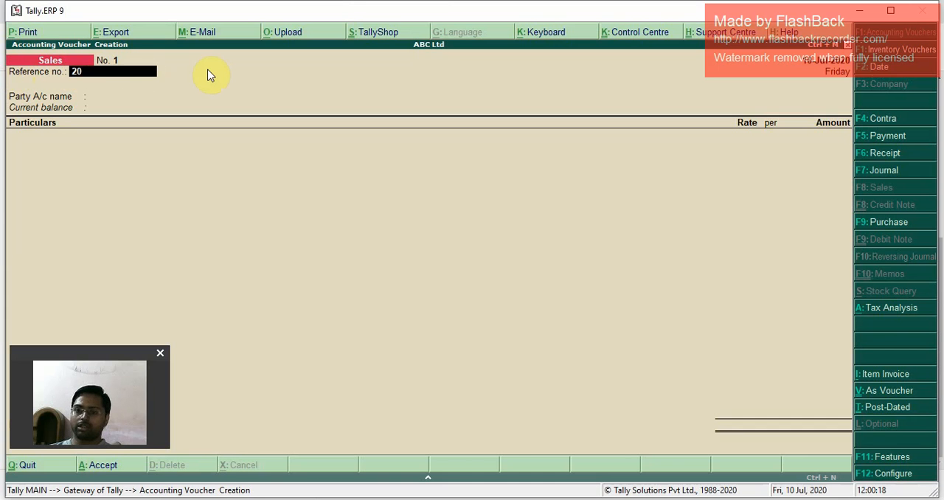
pyautogui.write('21-20/01')
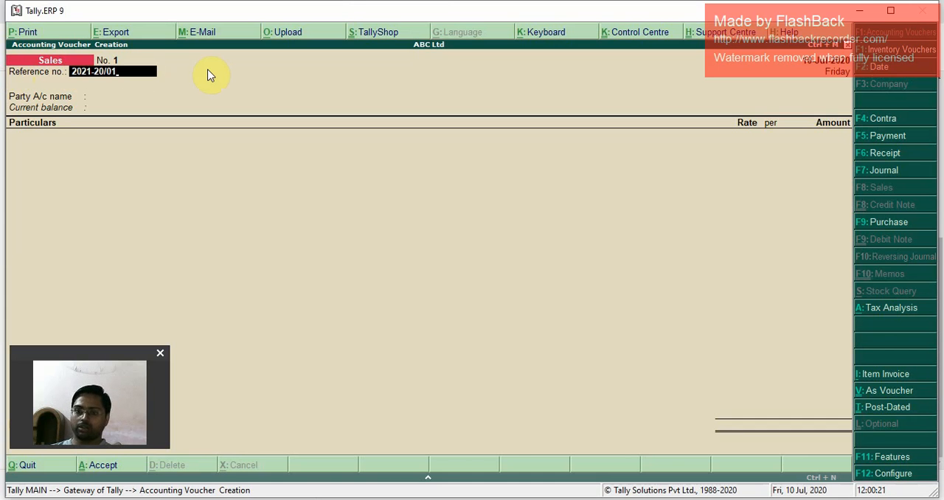
pyautogui.press('Return')
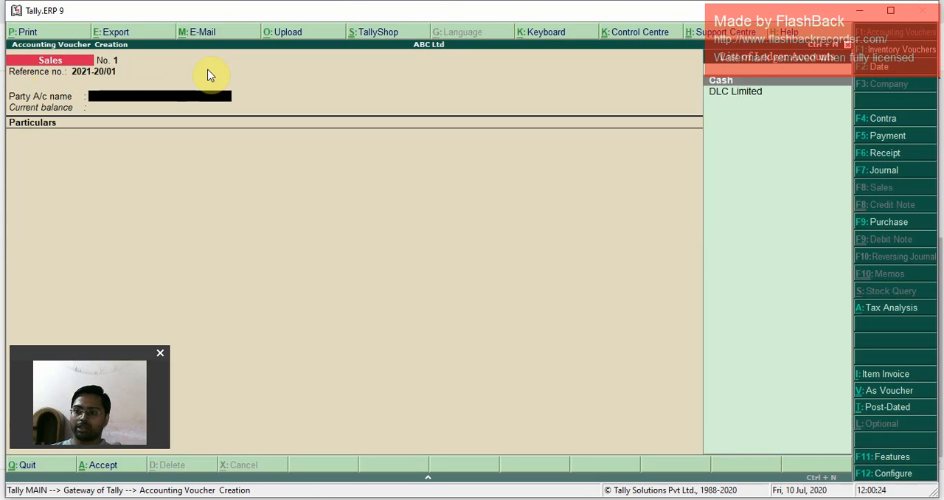
# Step: Choose DLC Limited as the sales voucher's party account and open its ledger for alteration
pyautogui.press('Down')
pyautogui.press('Up')
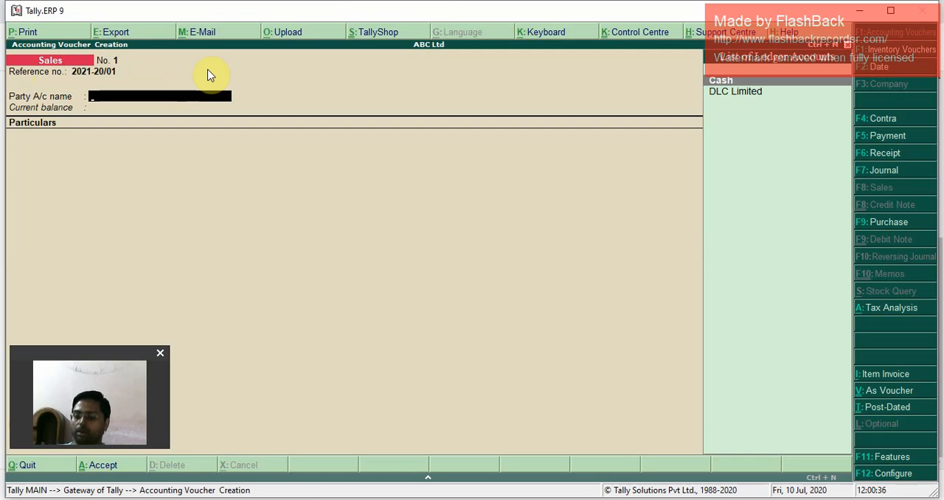
pyautogui.press('Down')
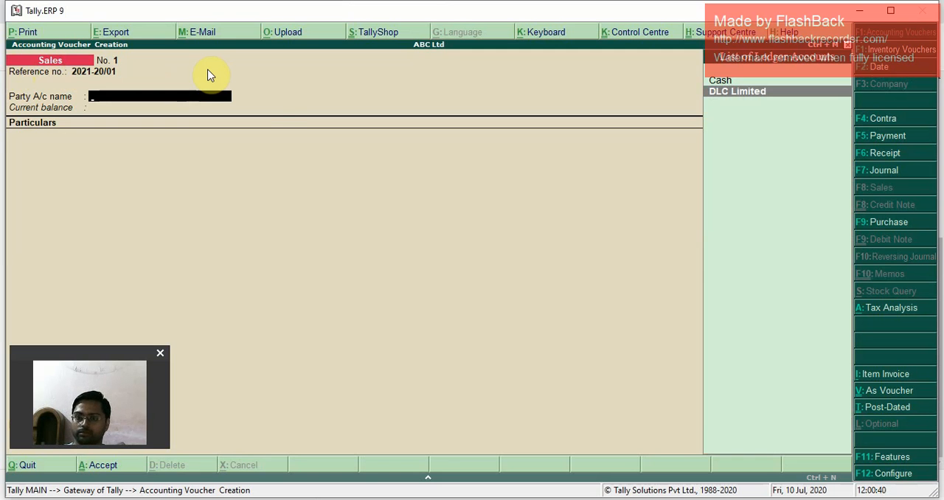
pyautogui.press('Return')
pyautogui.hotkey('ctrl', 'a')
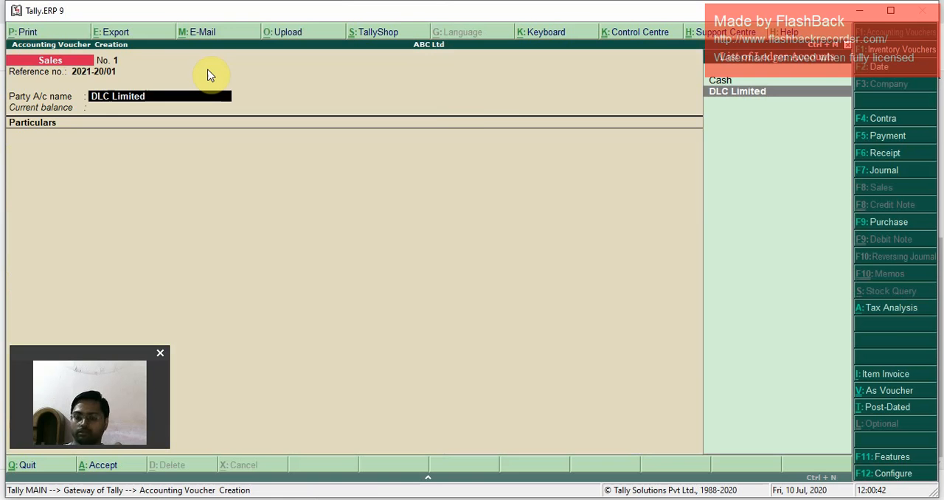
pyautogui.hotkey('ctrl', 'Return')
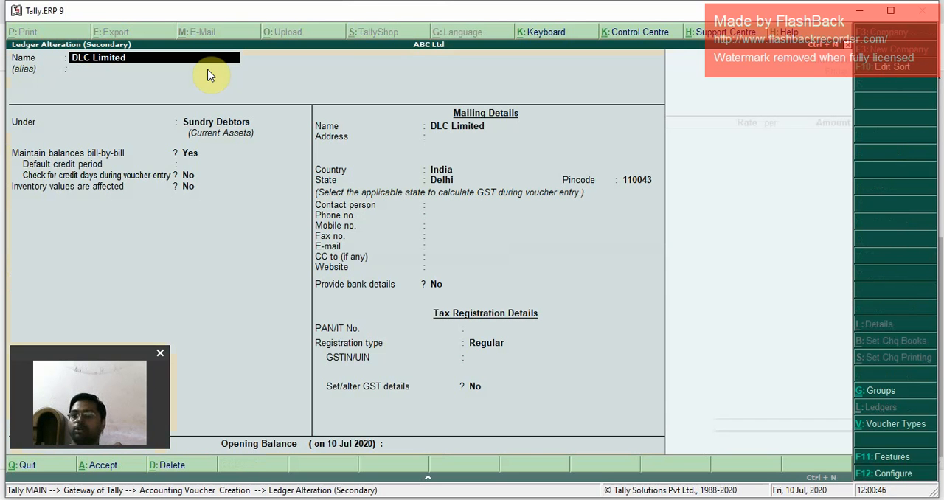
# Step: Review DLC Limited's ledger group, bill-by-bill settings, country, state and pincode, keeping the existing entries
pyautogui.press('Return')
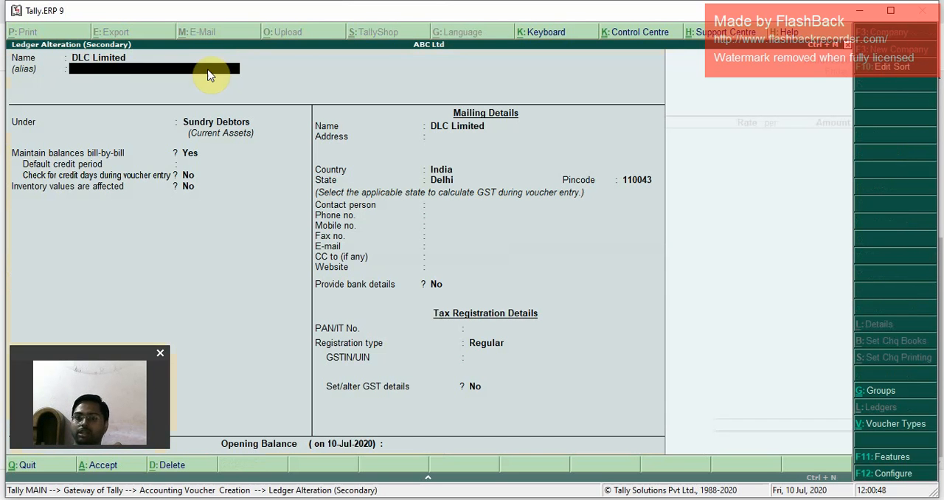
pyautogui.press('Return')
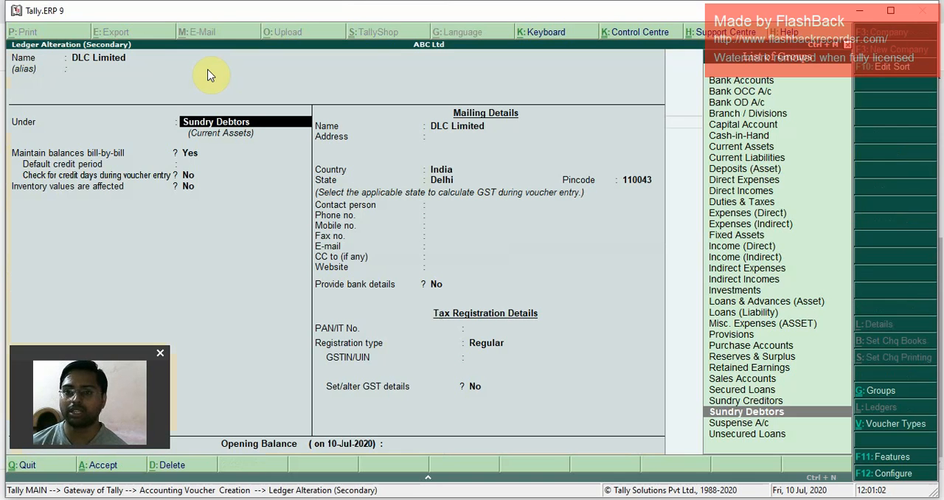
pyautogui.press('Return')
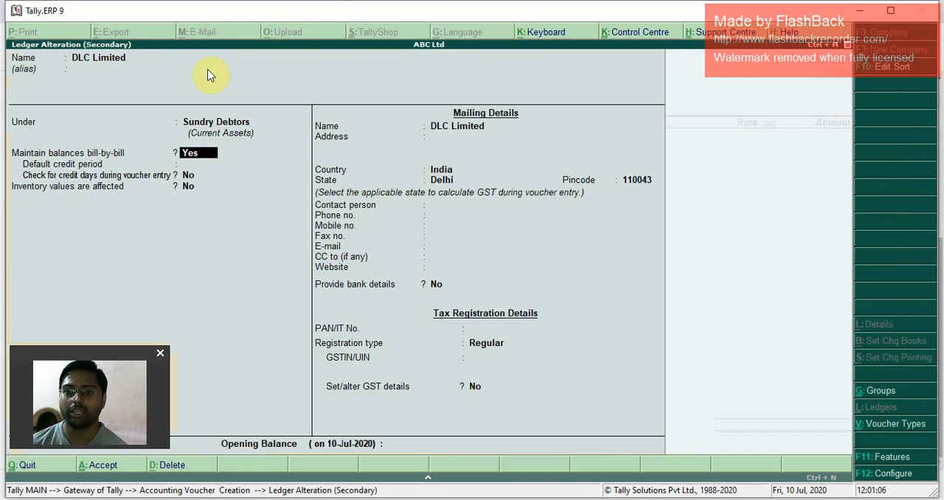
pyautogui.press('Return')
pyautogui.press('Return')
pyautogui.press('Return')
pyautogui.press('Return')
pyautogui.press('Return')
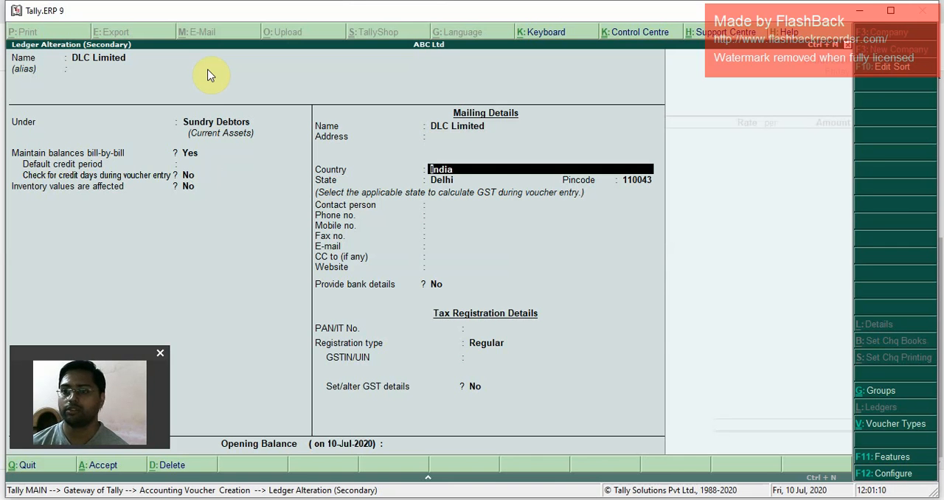
pyautogui.press('Return')
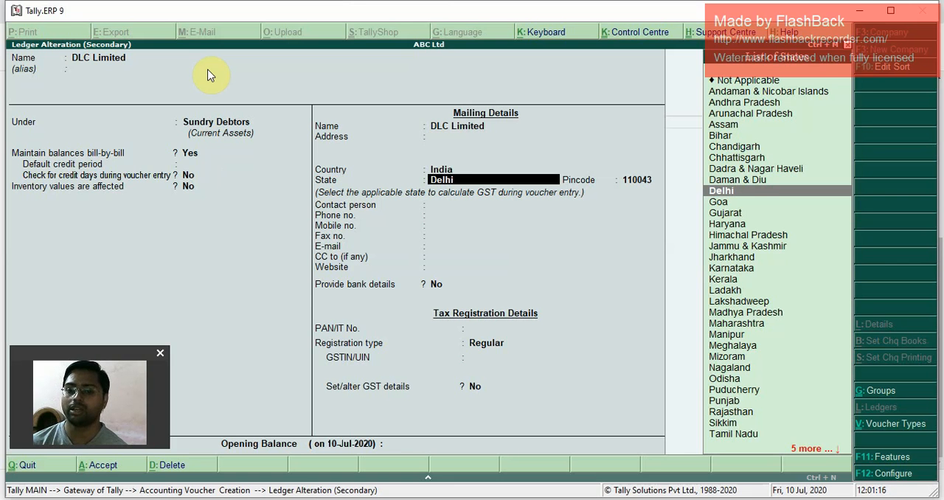
pyautogui.press('BackSpace')
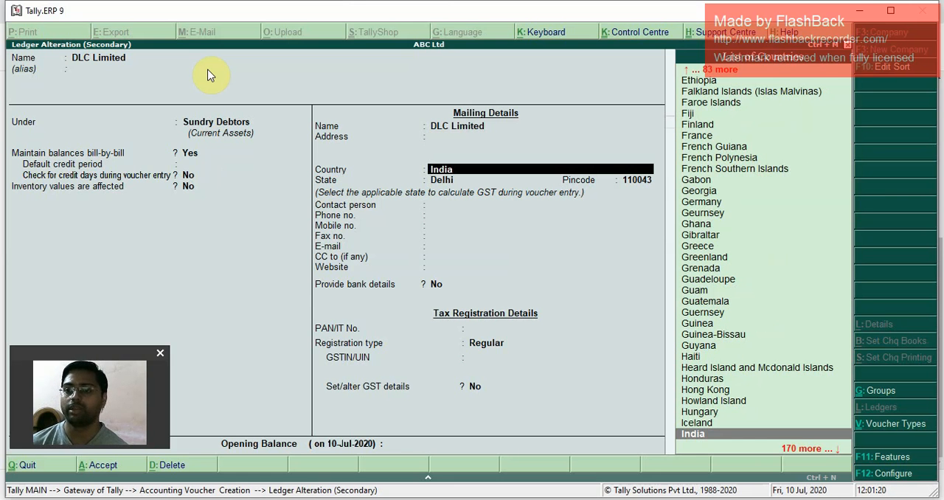
pyautogui.press('Return')
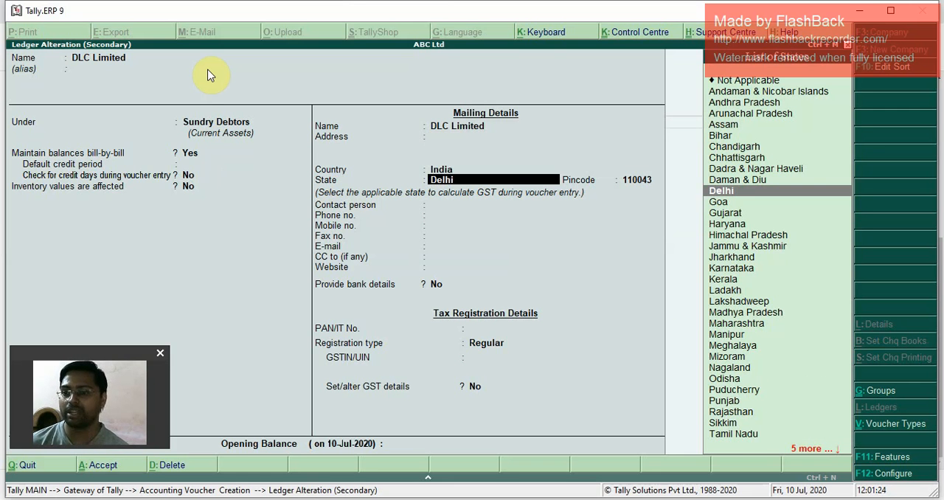
pyautogui.press('Return')
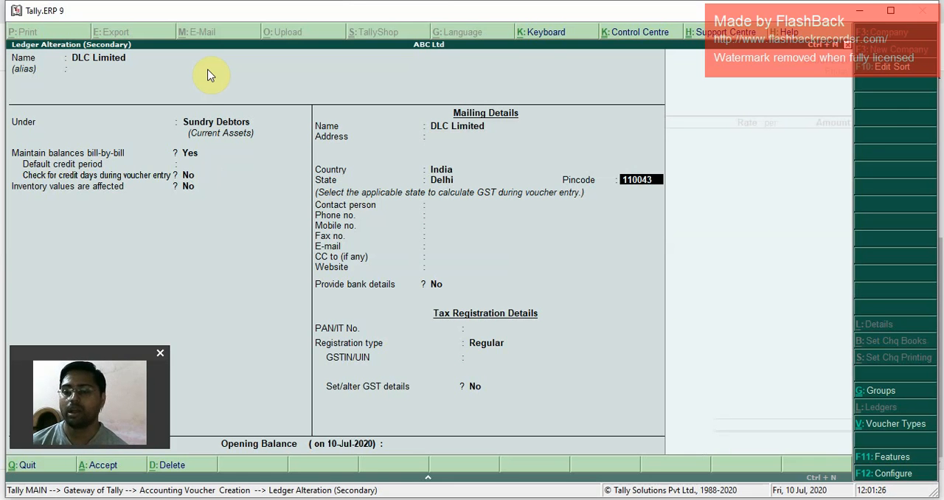
pyautogui.press('Return')
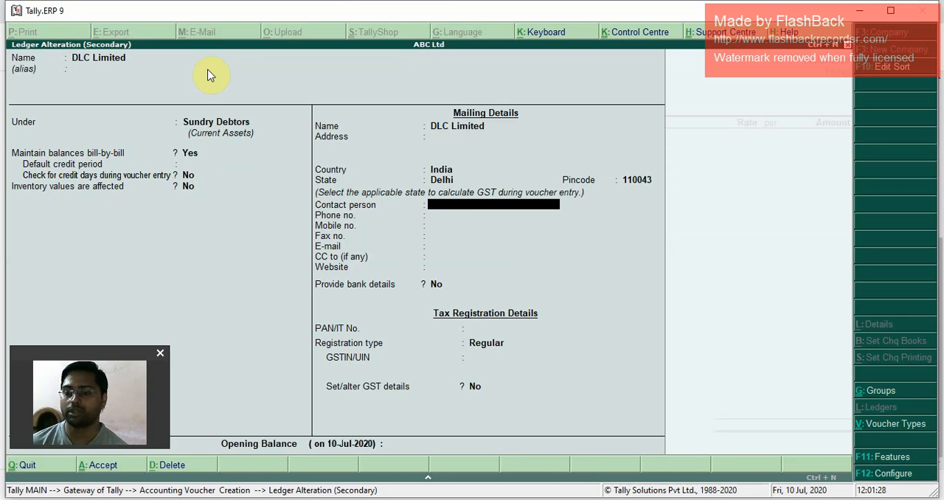
# Step: Enter the contact person's name and phone number for DLC Limited, leaving the other contact fields blank and bank details set to No
pyautogui.write('Subash')
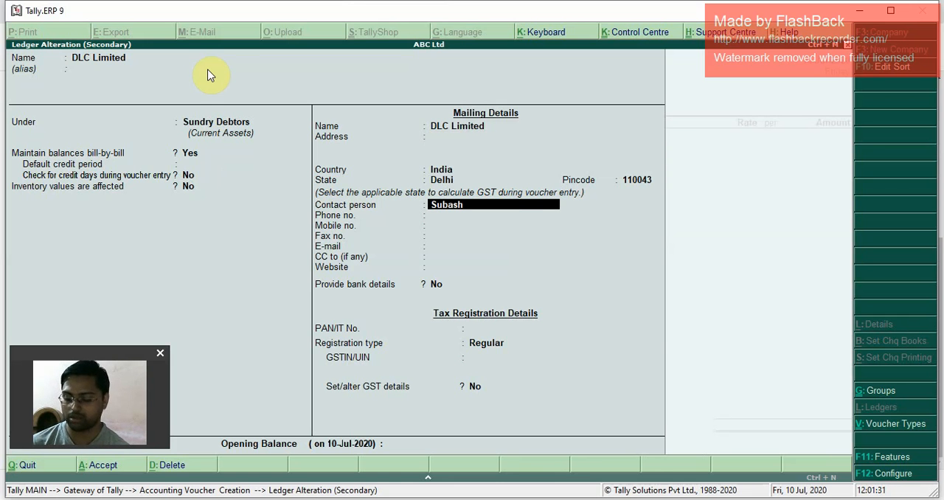
pyautogui.press('Return')
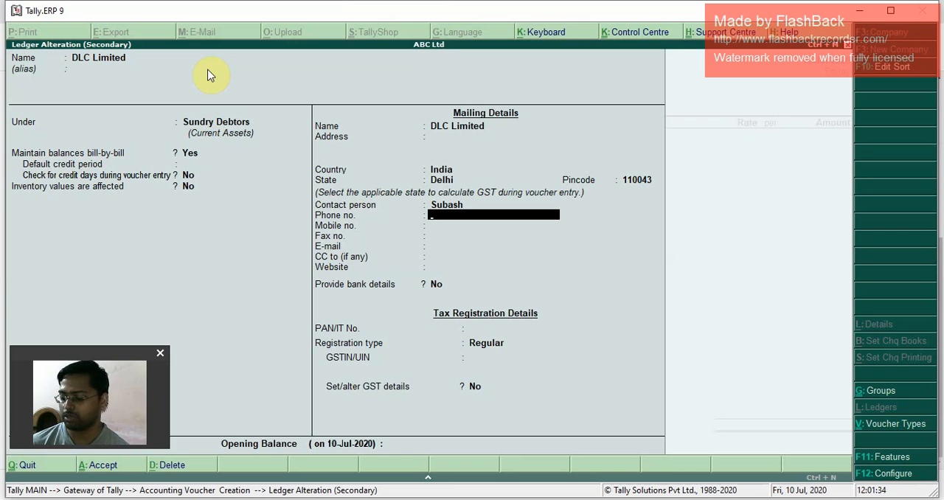
pyautogui.write('102315663')
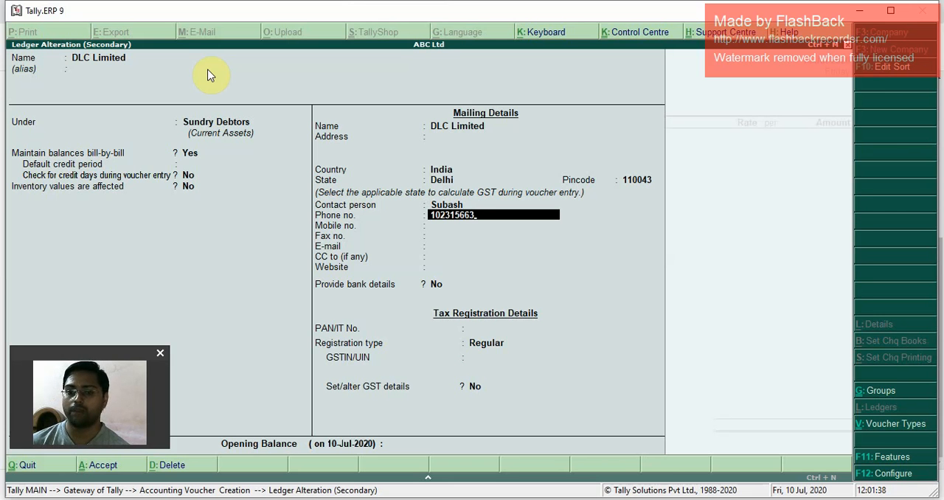
pyautogui.press('Return')
pyautogui.press('Return')
pyautogui.press('Return')
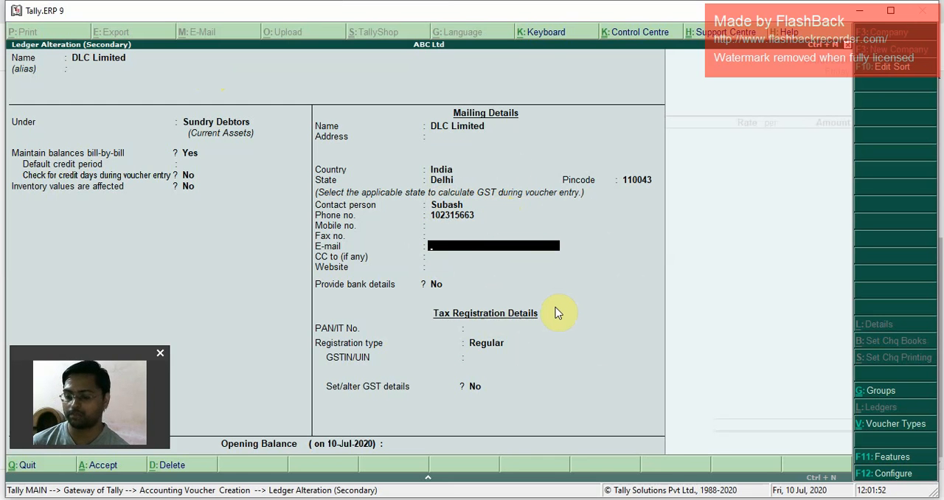
pyautogui.press('Return')
pyautogui.press('Return')
pyautogui.press('Return')
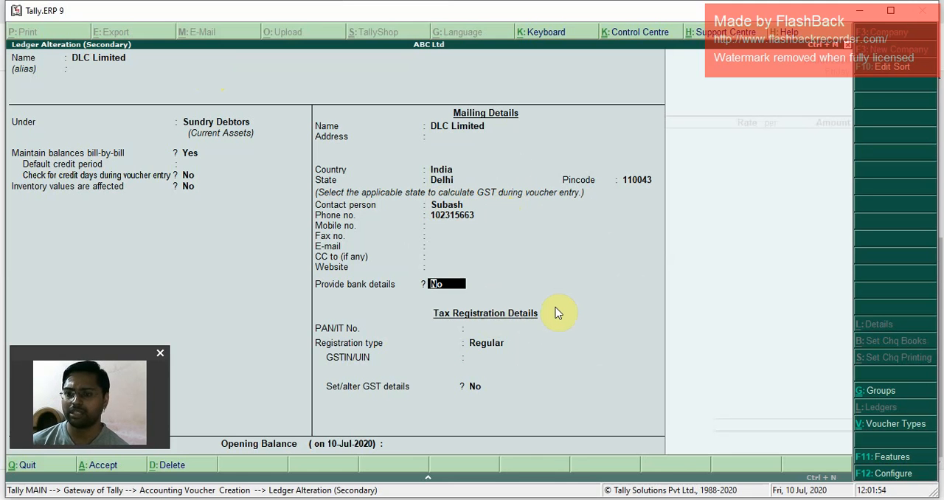
pyautogui.press('Return')
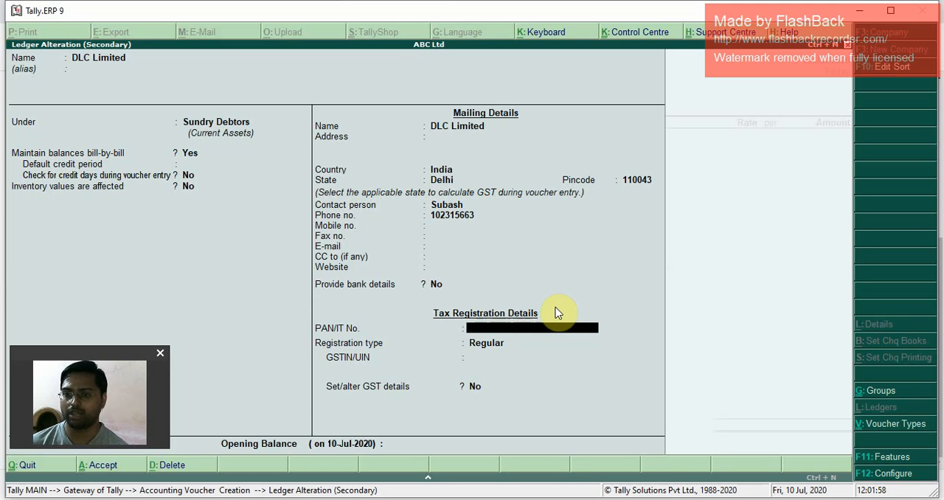
# Step: Copy the company's PAN from the invoice in Chrome into the PAN/IT No. field of DLC Limited's ledger in Tally.ERP 9
pyautogui.hotkey('alt', 'Tab')
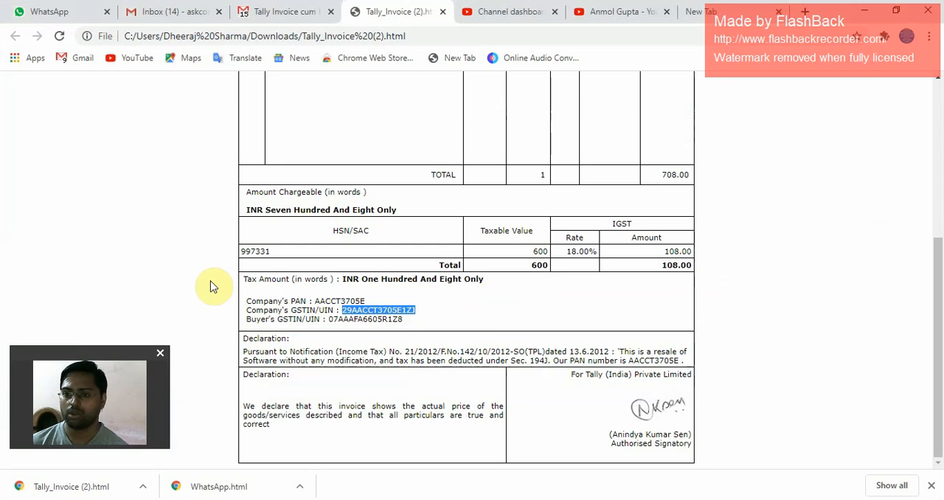
pyautogui.moveTo(313, 301); pyautogui.dragTo(367, 309)
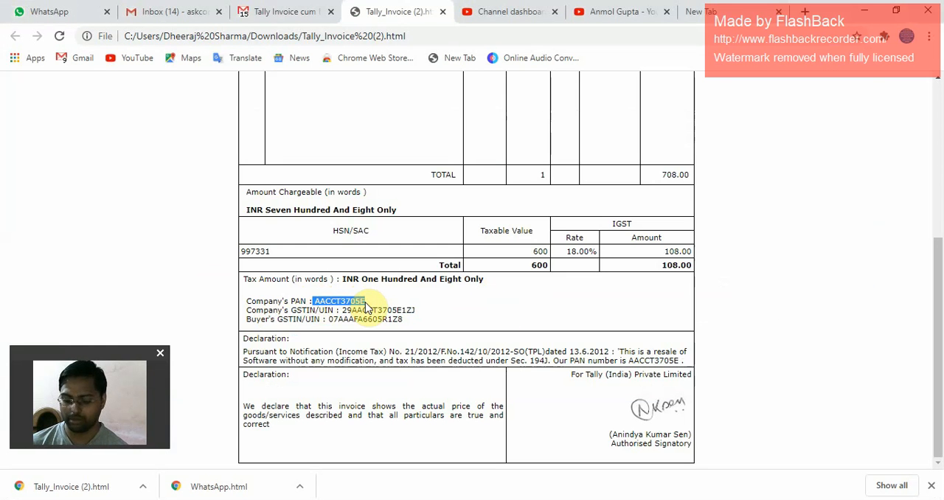
pyautogui.hotkey('alt', 'Tab')
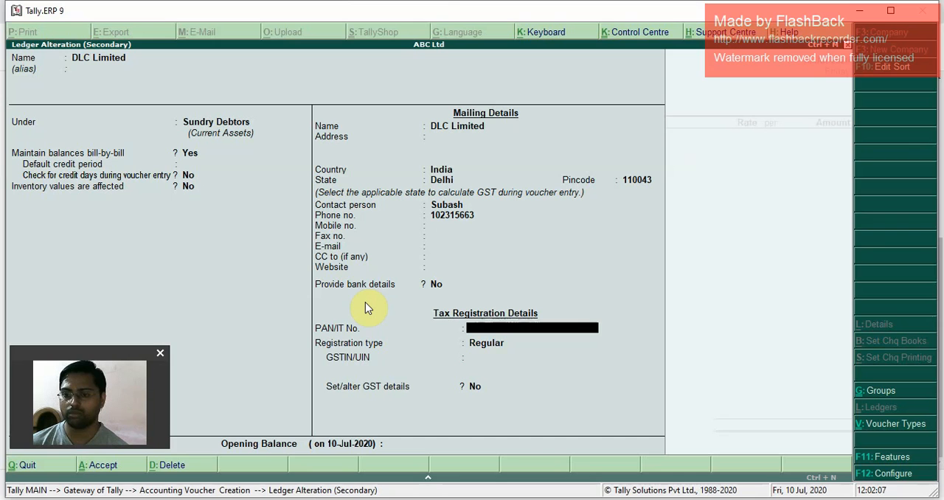
pyautogui.hotkey('ctrl', 'alt', 'v')
pyautogui.press('Return')
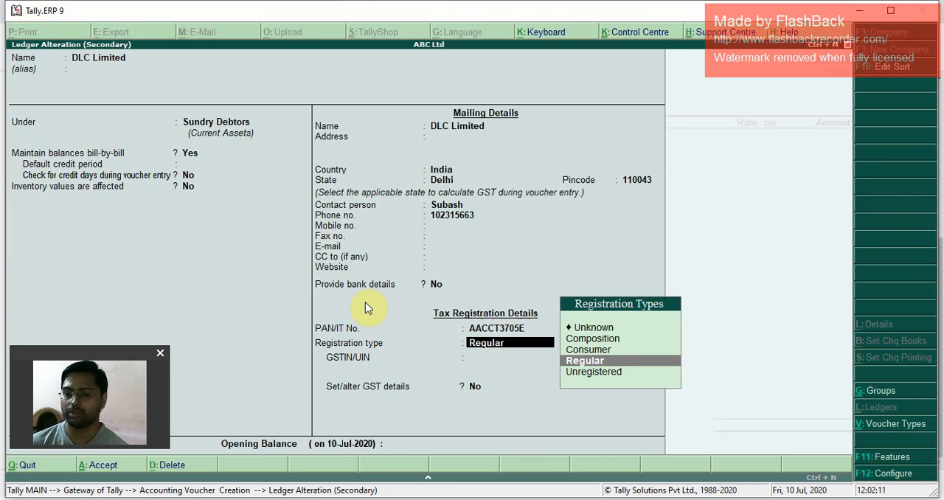
# Step: Keep the registration type Regular and copy the company's GSTIN from the Chrome invoice into the GSTIN/UIN field in Tally.ERP 9
pyautogui.press('Return')
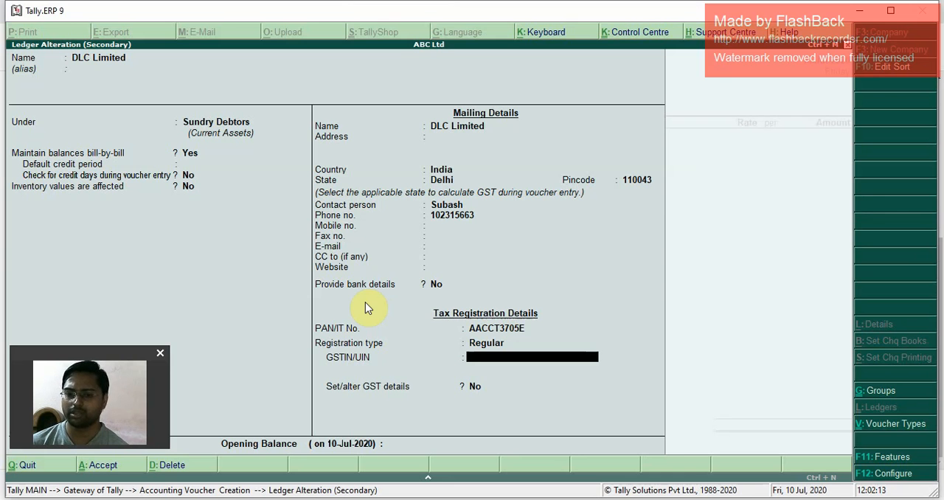
pyautogui.hotkey('alt', 'Tab')
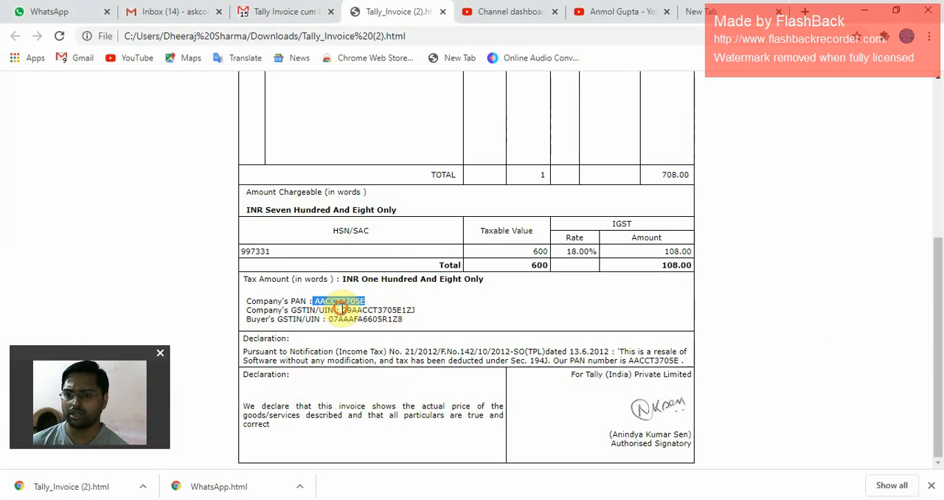
pyautogui.moveTo(341, 310); pyautogui.dragTo(421, 316)
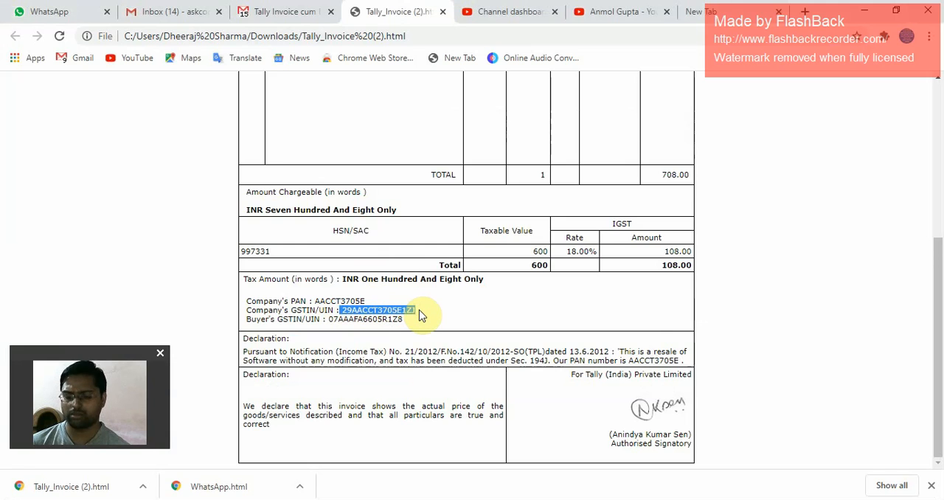
pyautogui.hotkey('alt', 'Tab')
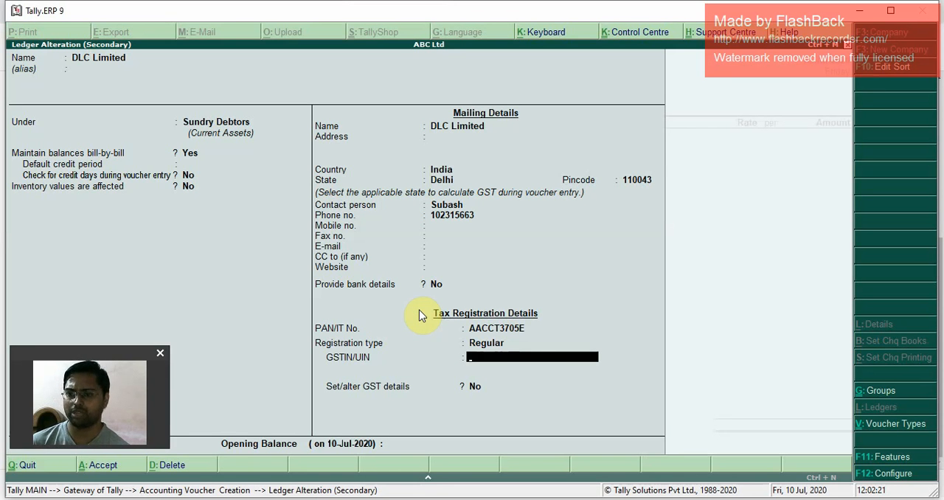
pyautogui.hotkey('ctrl', 'alt', 'v')
pyautogui.press('Return')
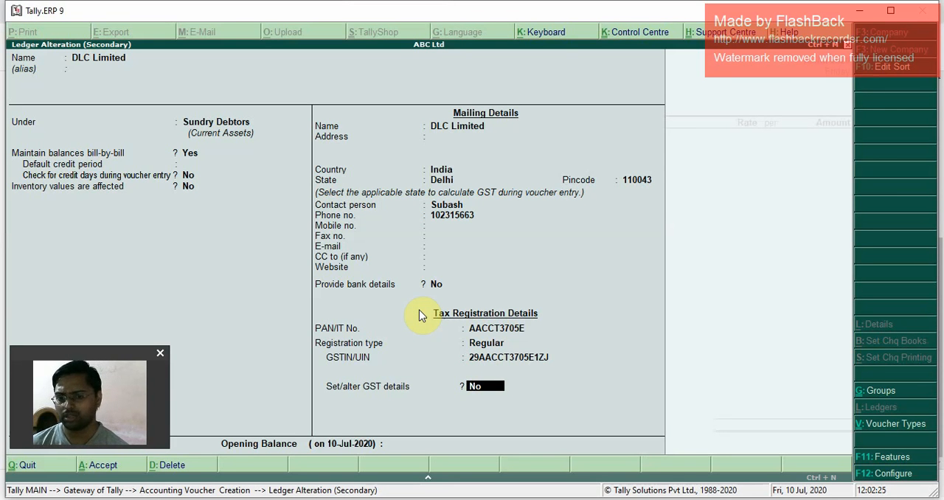
# Step: Save DLC Limited's ledger with Set/alter GST details at No and accept the voucher's party details
pyautogui.press('Return')
pyautogui.press('Return')
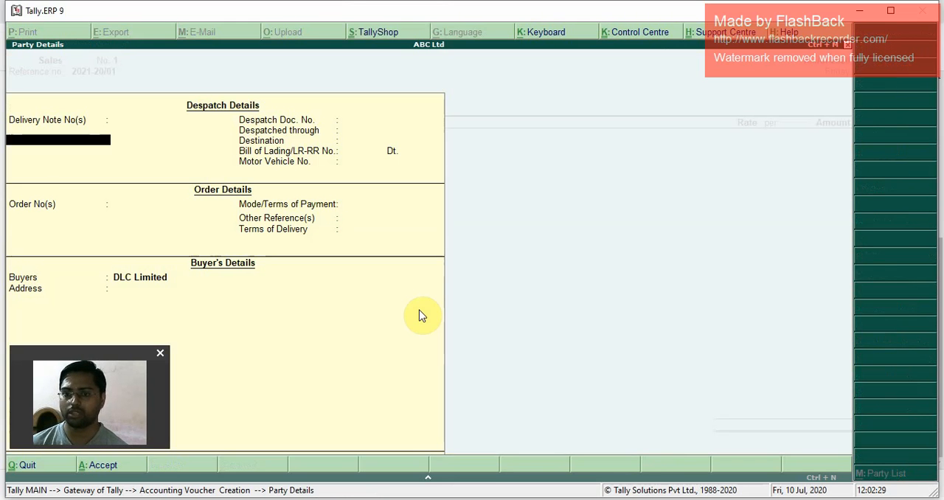
pyautogui.hotkey('ctrl', 'a')
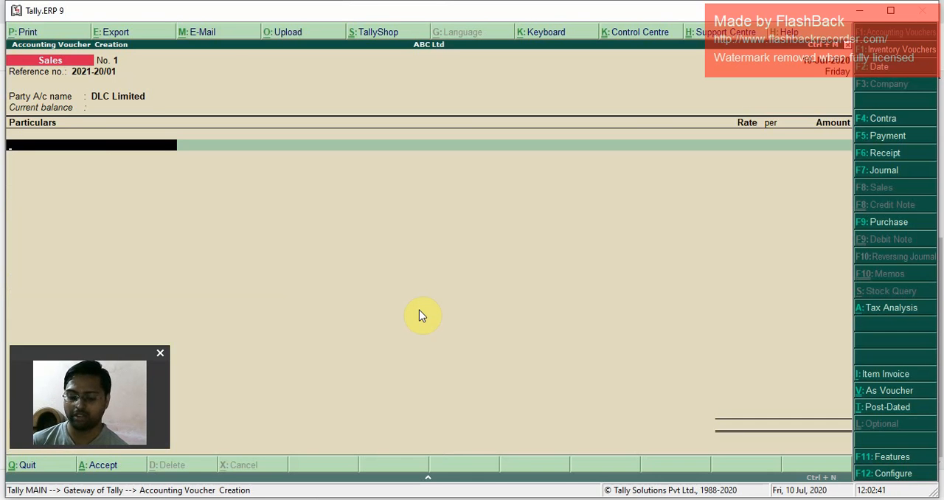
pyautogui.click(420, 316)
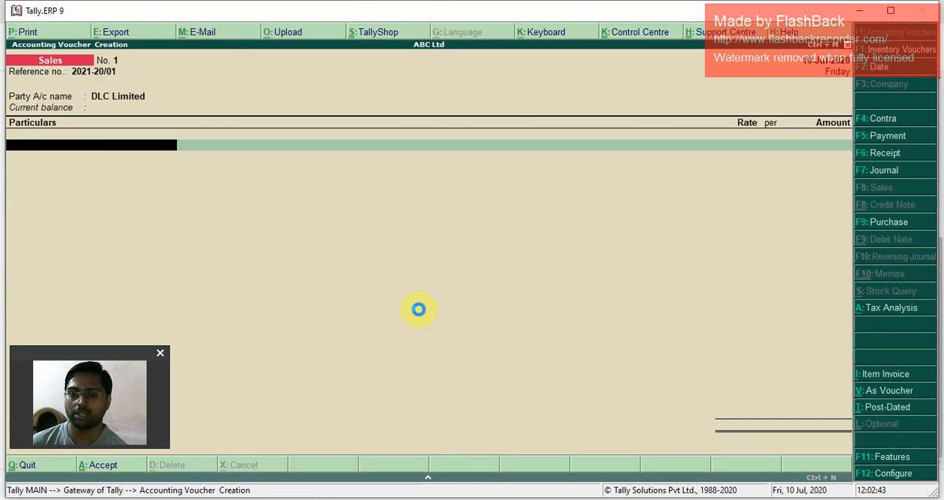
pyautogui.hotkey('alt', 'c')
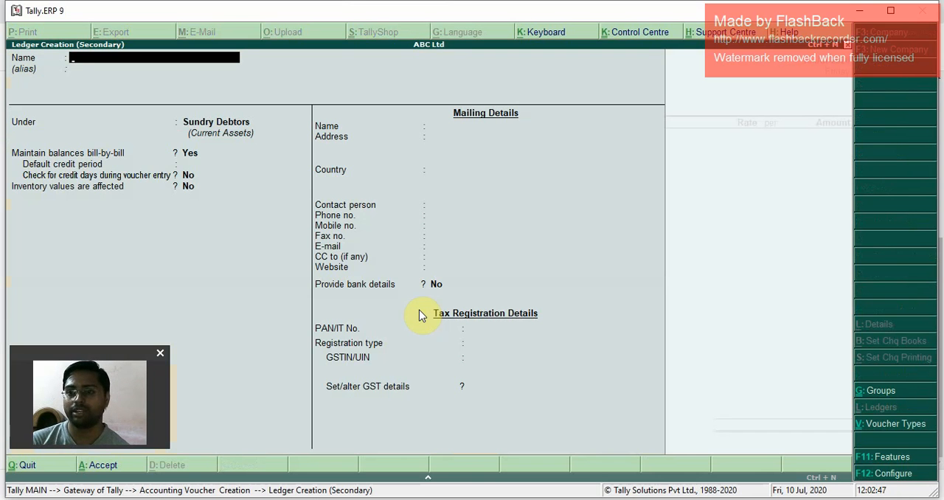
pyautogui.press('Escape')
pyautogui.press('y')
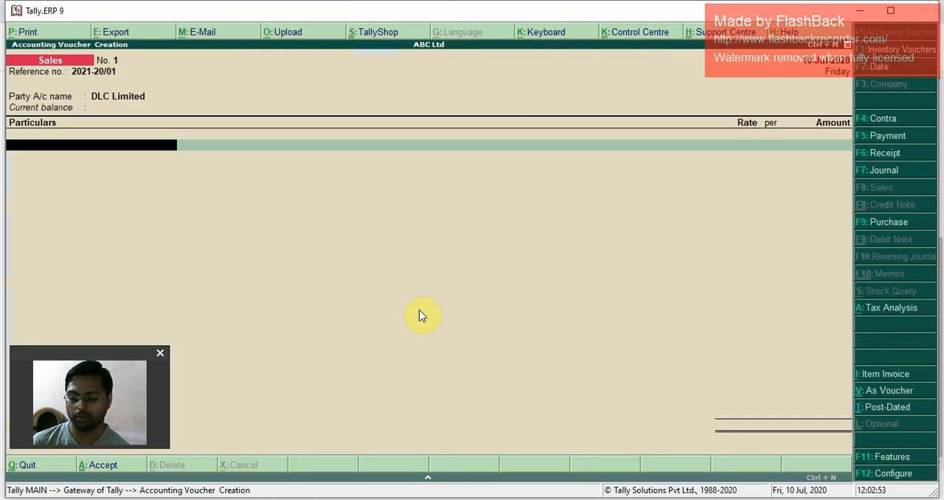
# Step: Start a new ledger from the voucher's particulars, named Professional Income and grouped under Sales Accounts
pyautogui.click(419, 316)
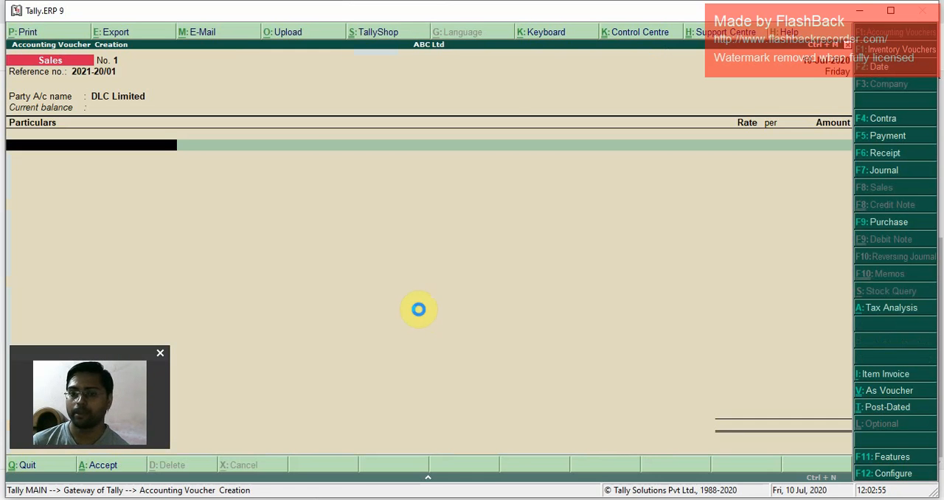
pyautogui.hotkey('alt', 'c')
pyautogui.write('Pro')
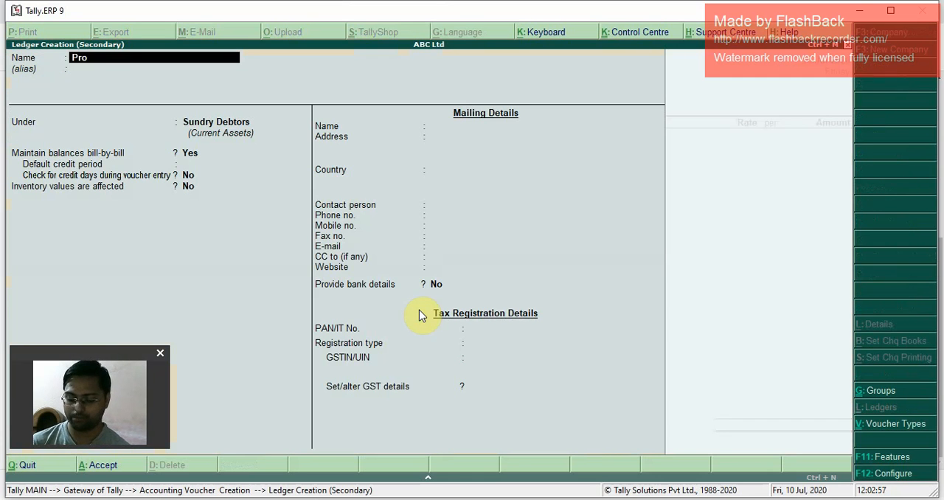
pyautogui.write('fessional')
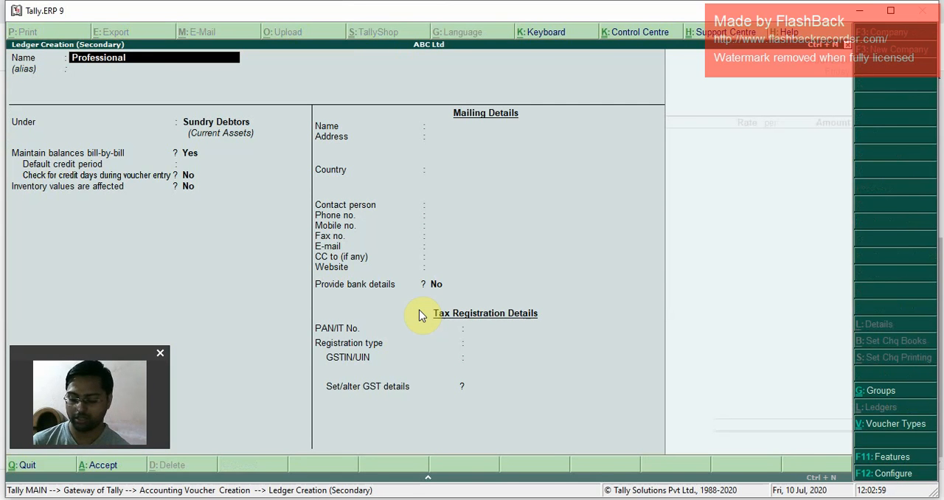
pyautogui.write(' Income')
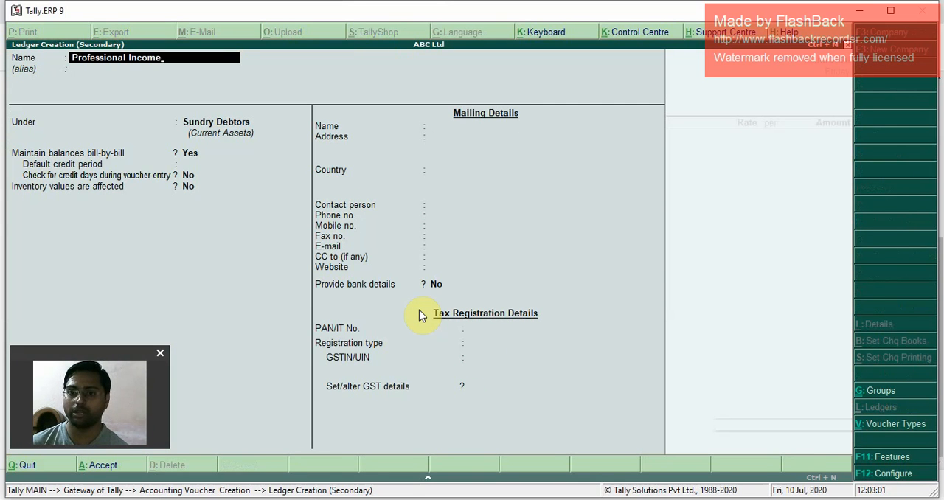
pyautogui.press('Return')
pyautogui.write('Sales')
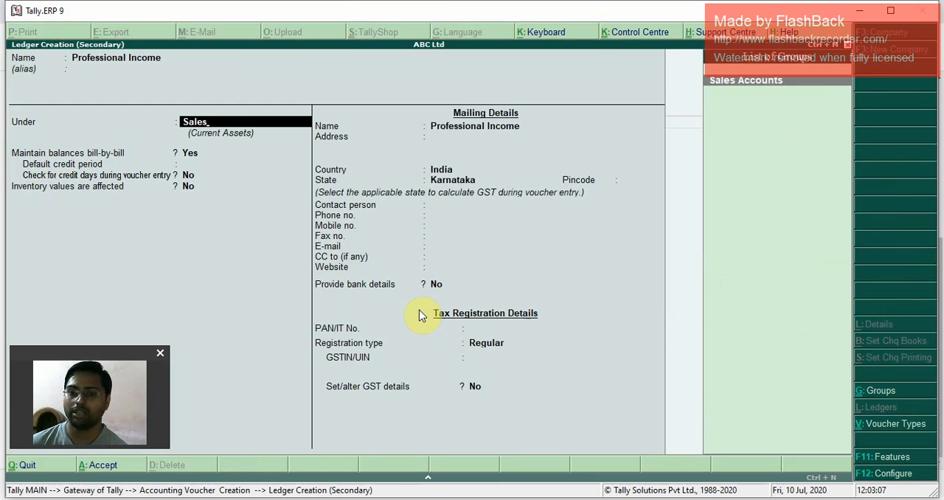
pyautogui.press('Return')
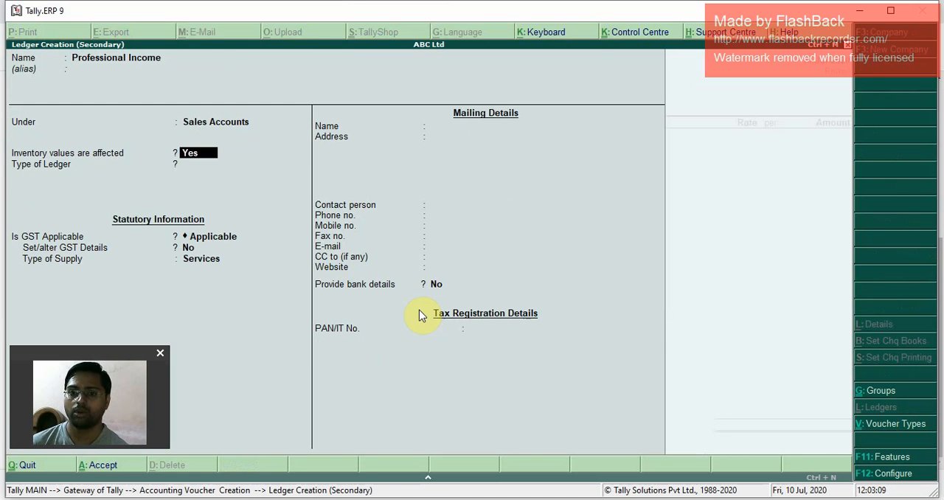
# Step: For Professional Income, keep inventory values affected at Yes, the type of ledger as Not Applicable and GST as Applicable
pyautogui.press('Return')
pyautogui.press('Return')
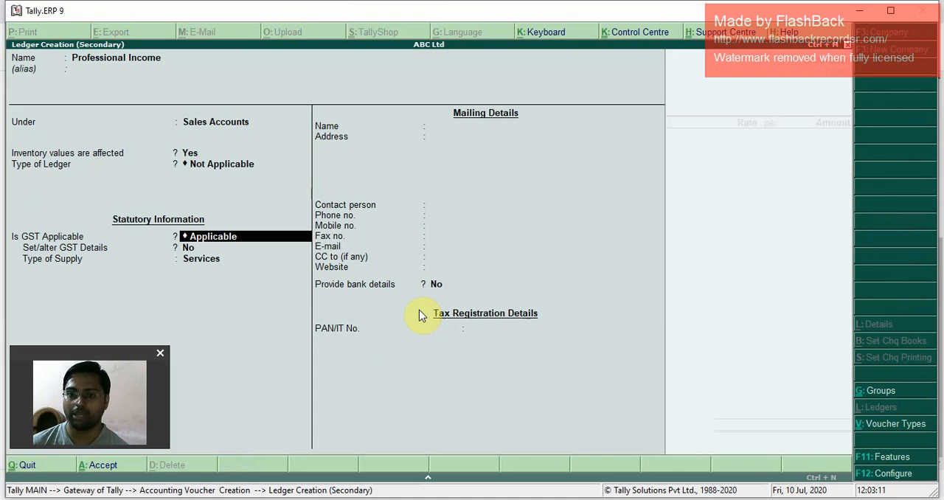
pyautogui.press('Return')
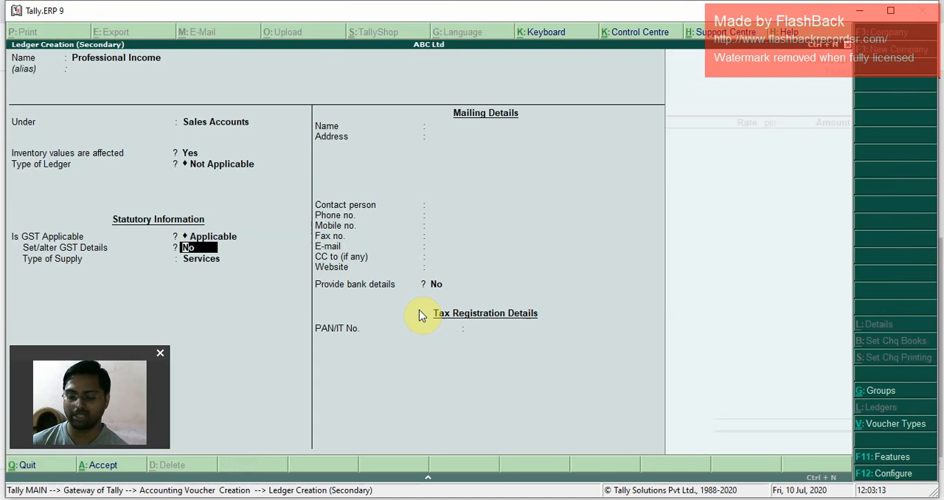
pyautogui.press('y')
pyautogui.press('Return')
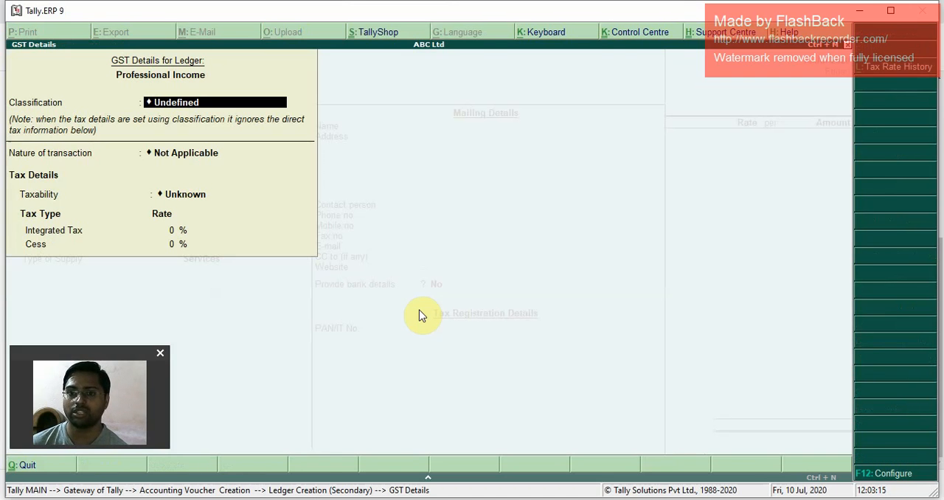
pyautogui.press('Escape')
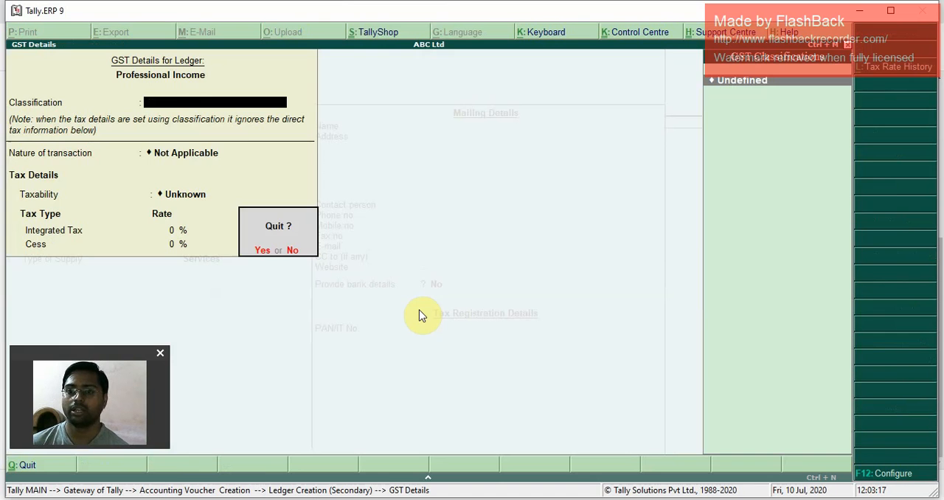
pyautogui.press('Return')
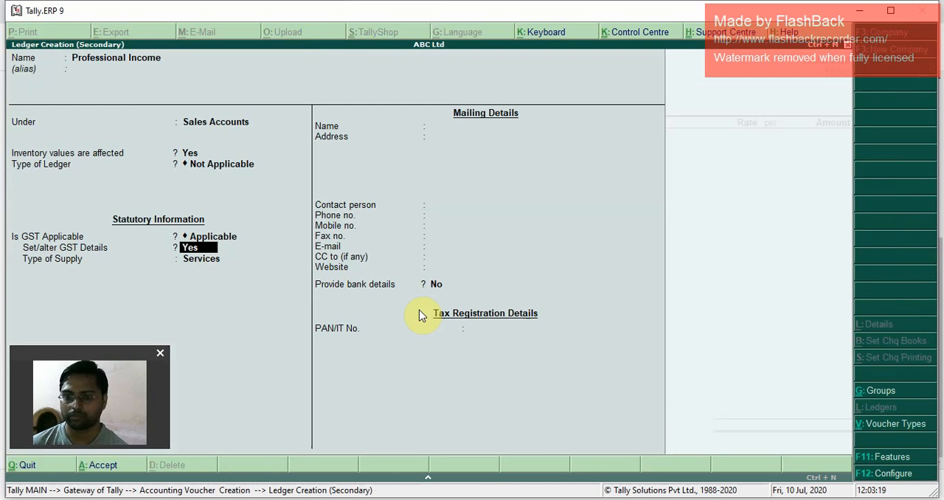
pyautogui.press('Return')
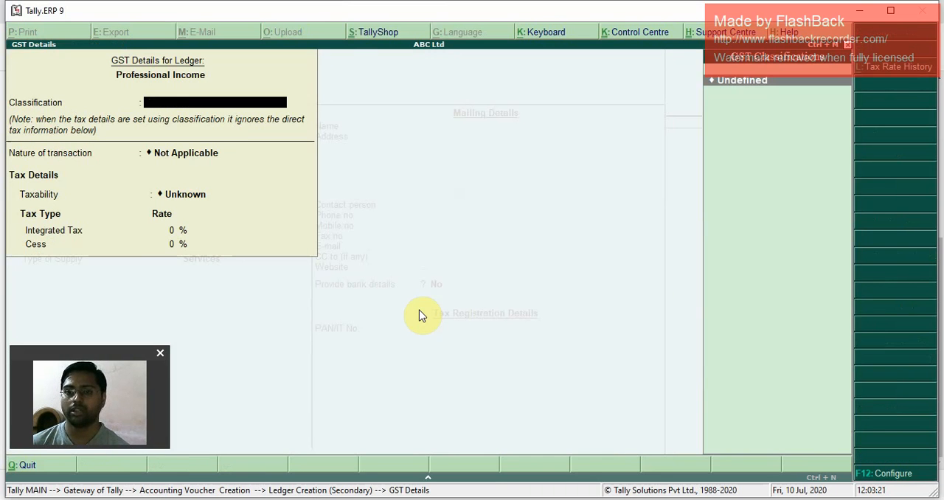
pyautogui.press('Escape')
pyautogui.press('Return')
# Step: Set Set/alter GST Details to No, keep the type of supply as Services and save the Professional Income ledger
pyautogui.press('n')
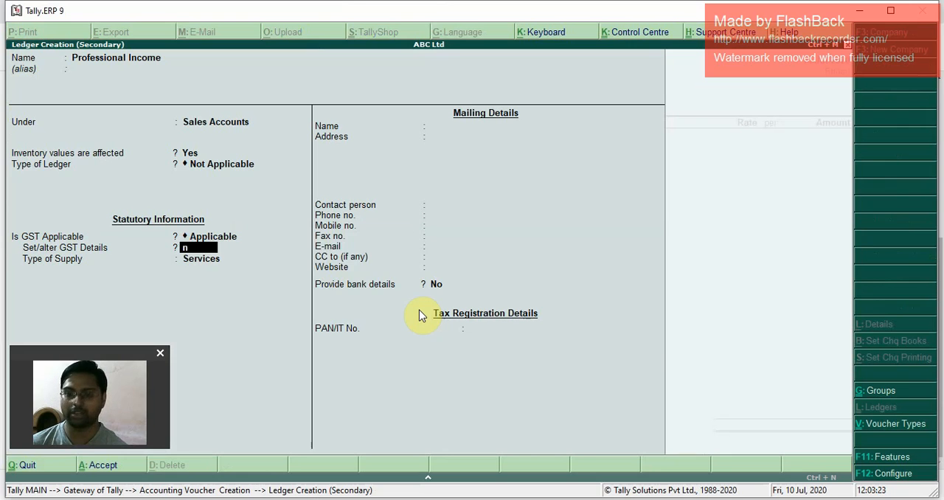
pyautogui.press('Return')
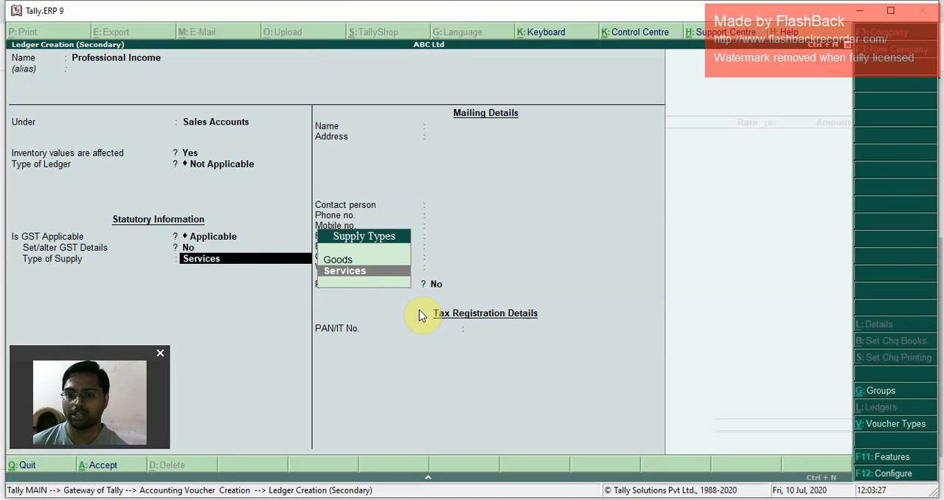
pyautogui.press('Up')
pyautogui.press('Down')
pyautogui.press('Return')
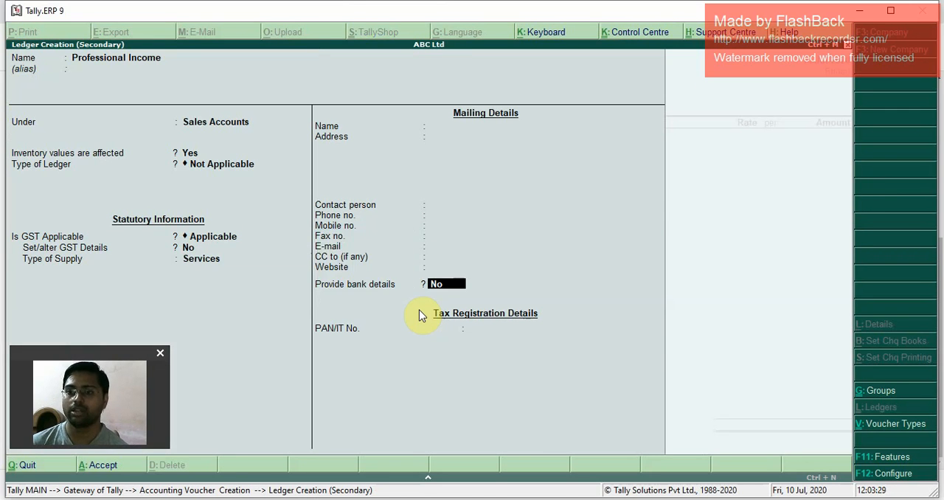
pyautogui.press('Return')
pyautogui.press('Return')
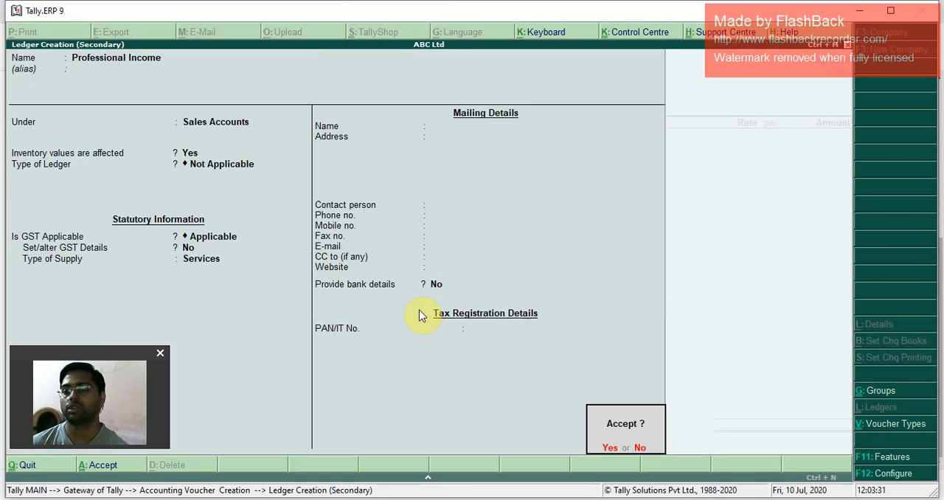
pyautogui.press('Return')
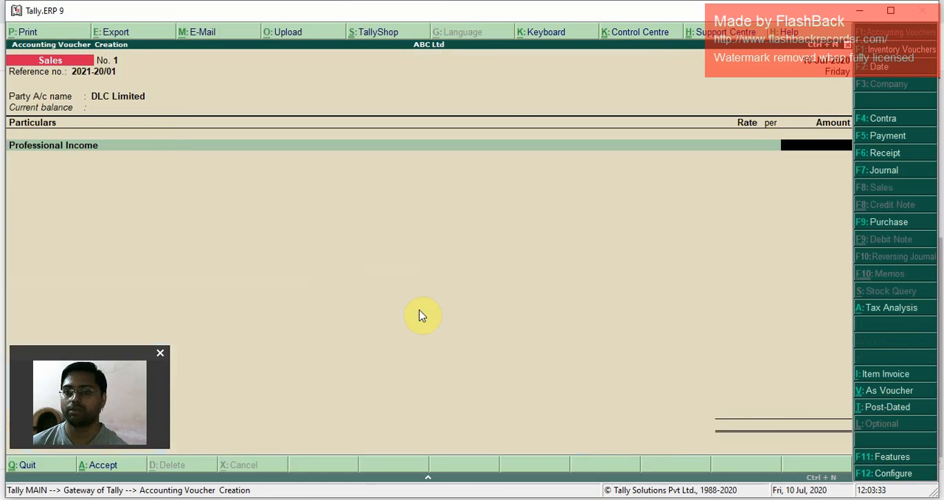
# Step: Reopen the Professional Income ledger for alteration from the sales voucher's particulars
pyautogui.press('BackSpace')
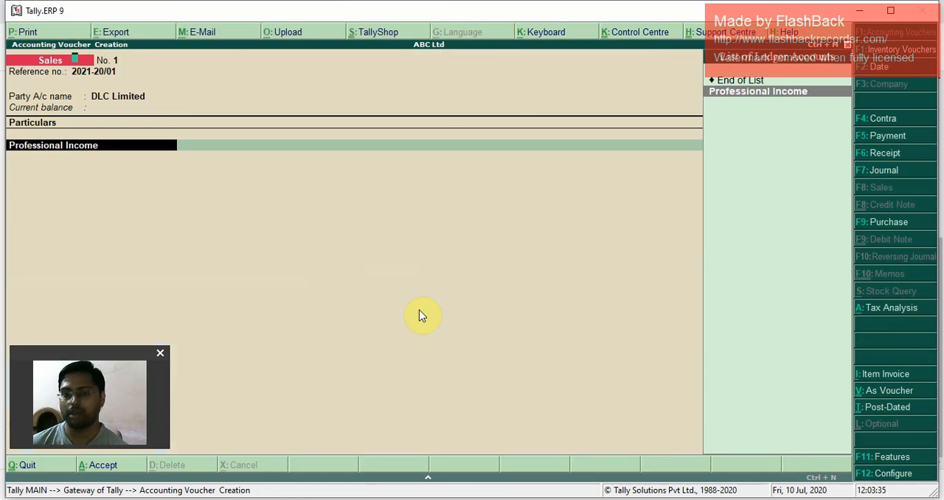
pyautogui.hotkey('ctrl', 'Return')
pyautogui.press('Escape')
pyautogui.press('Escape')
pyautogui.press('y')
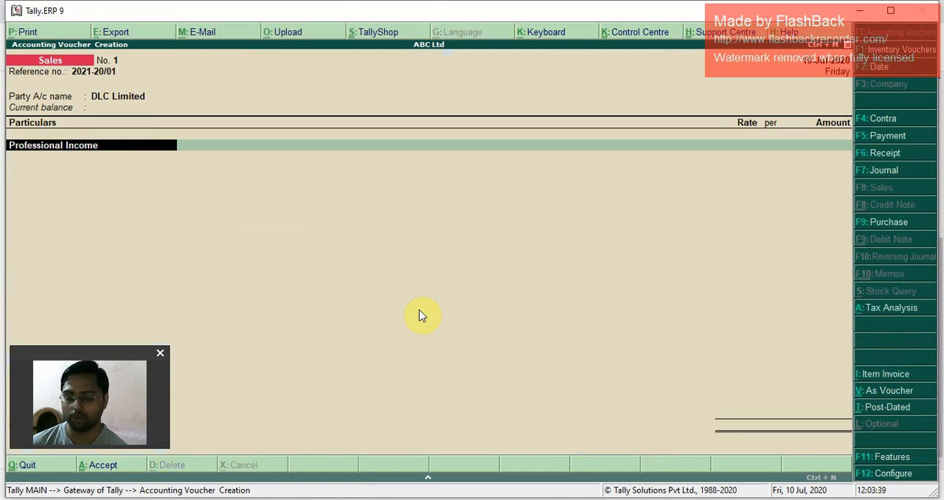
pyautogui.hotkey('ctrl', 'Return')
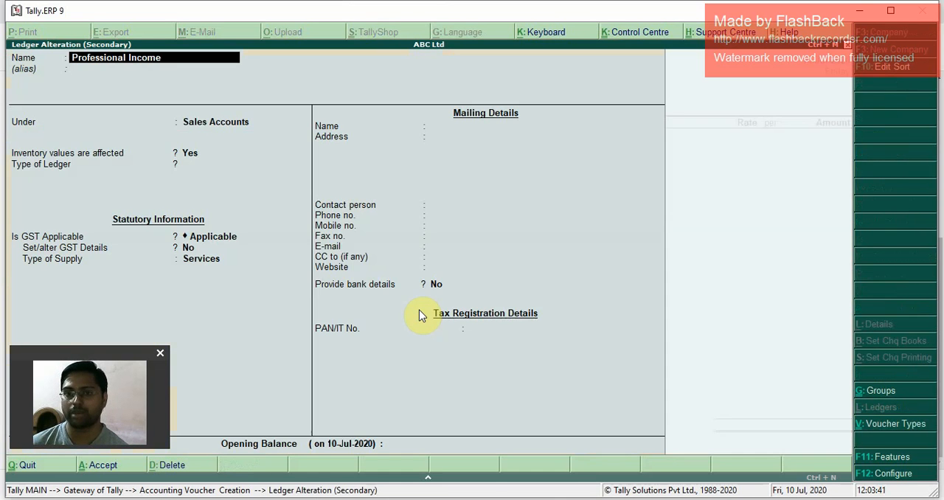
# Step: Keep the ledger under Sales Accounts and set Set/alter GST Details to Yes to open its GST details
pyautogui.press('Return')
pyautogui.press('Return')
pyautogui.press('Return')
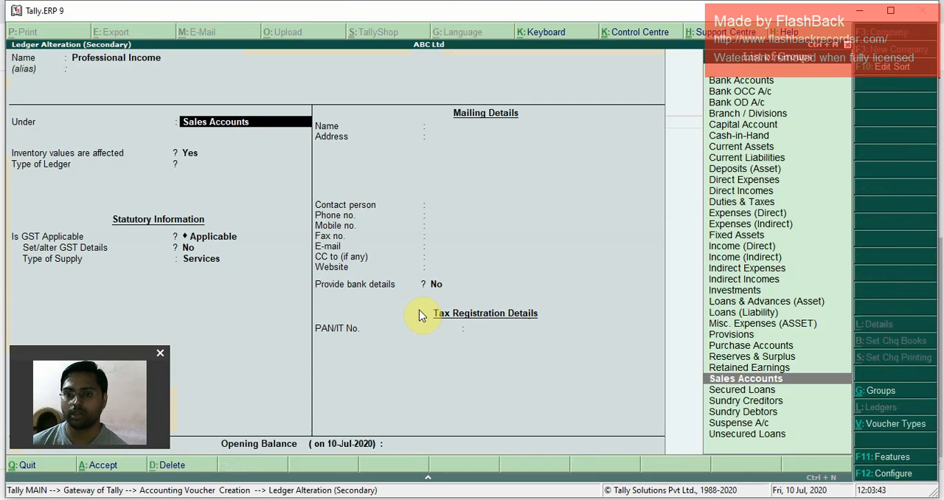
pyautogui.press('Return')
pyautogui.press('Return')
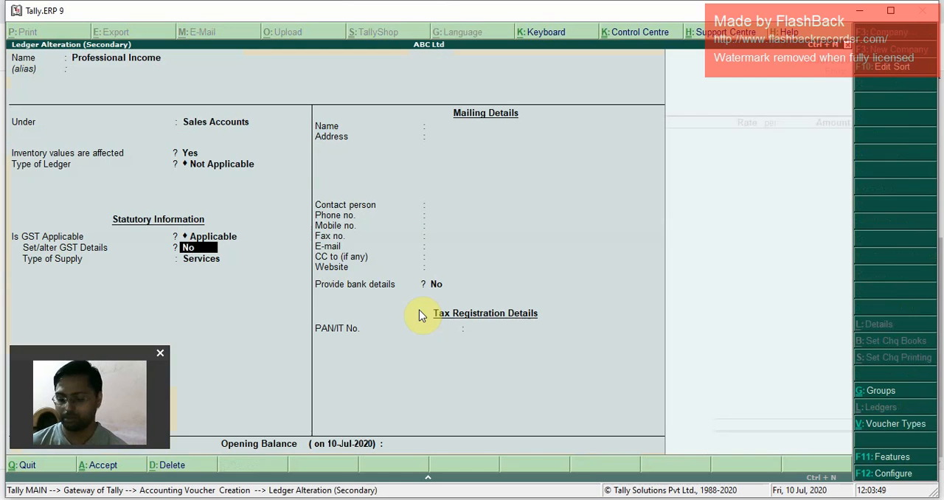
pyautogui.write('y')
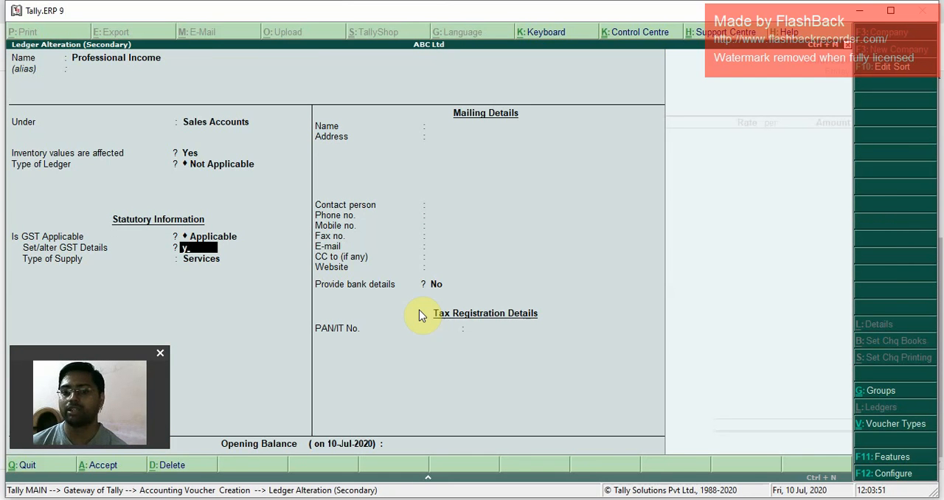
pyautogui.press('Return')
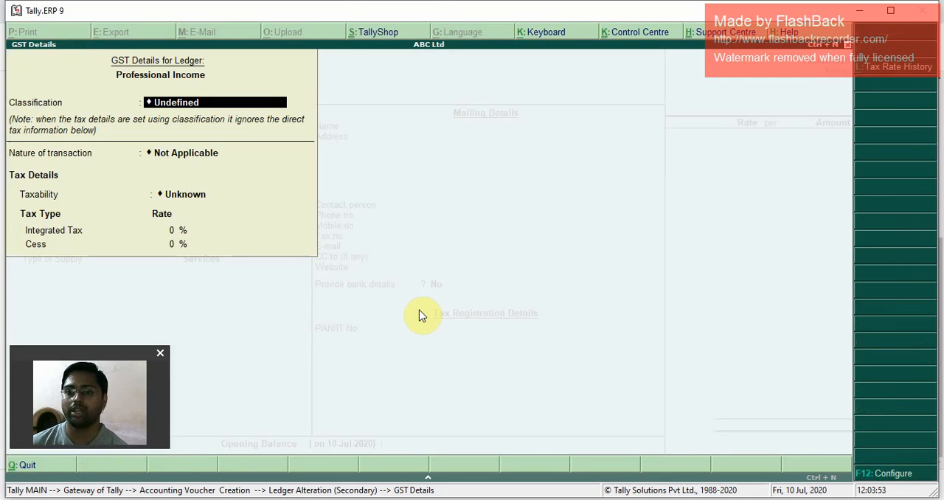
pyautogui.press('t')
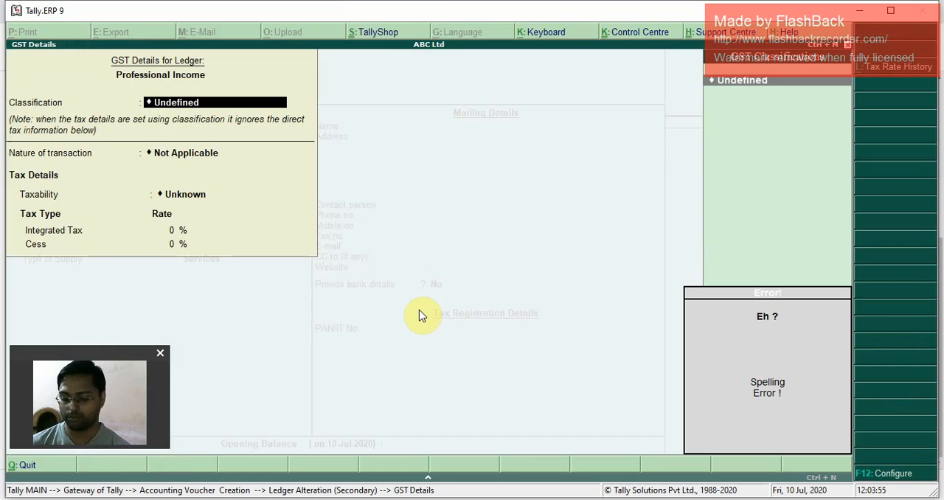
pyautogui.press('BackSpace')
pyautogui.press('BackSpace')
pyautogui.press('BackSpace')
pyautogui.press('BackSpace')
pyautogui.press('BackSpace')
pyautogui.press('BackSpace')
pyautogui.press('BackSpace')
pyautogui.press('BackSpace')
pyautogui.press('BackSpace')
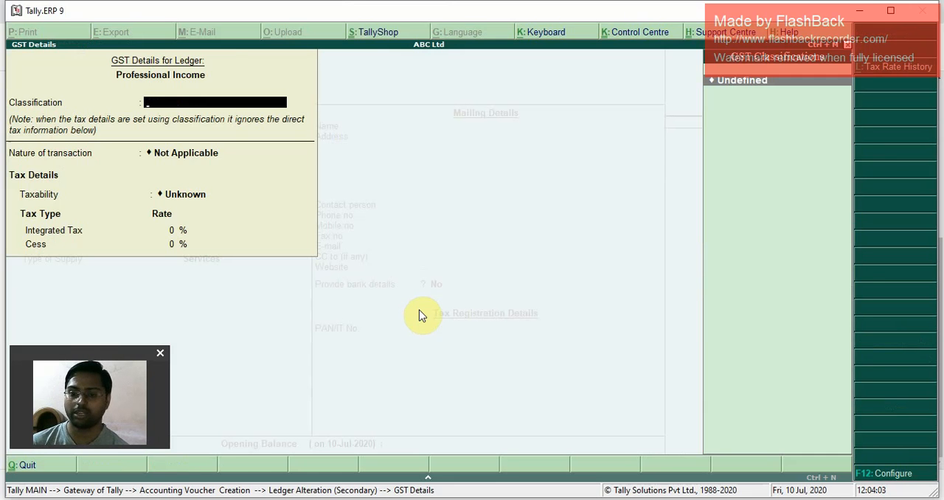
# Step: Create a new GST classification named Professional Income from the ledger's GST details
pyautogui.hotkey('alt', 'c')
pyautogui.write('P')
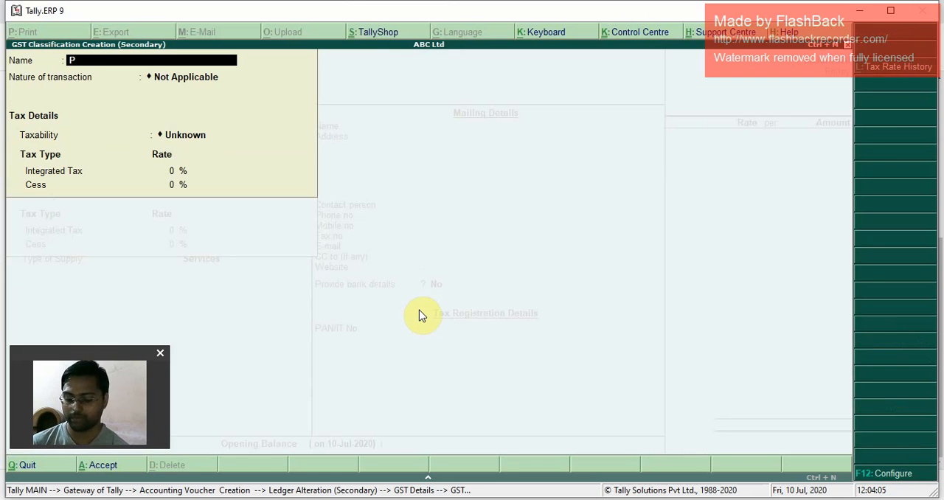
pyautogui.write('rofess')
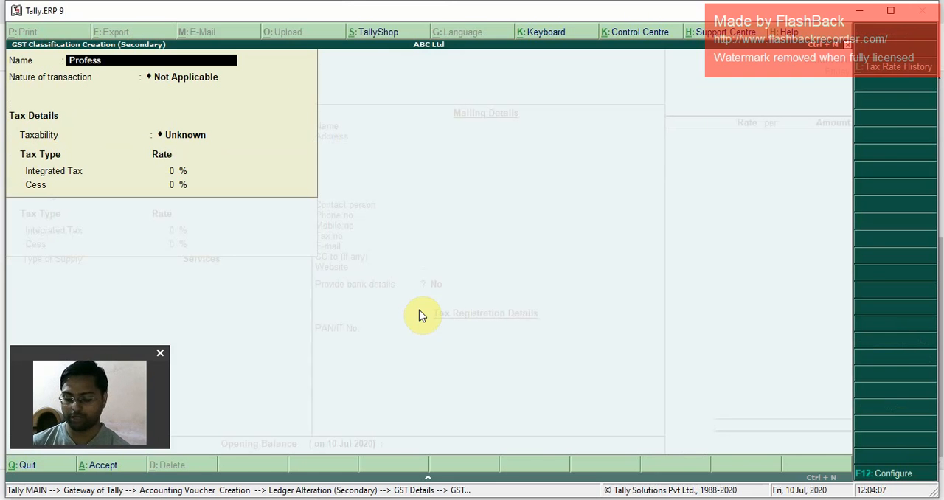
pyautogui.write('ional')
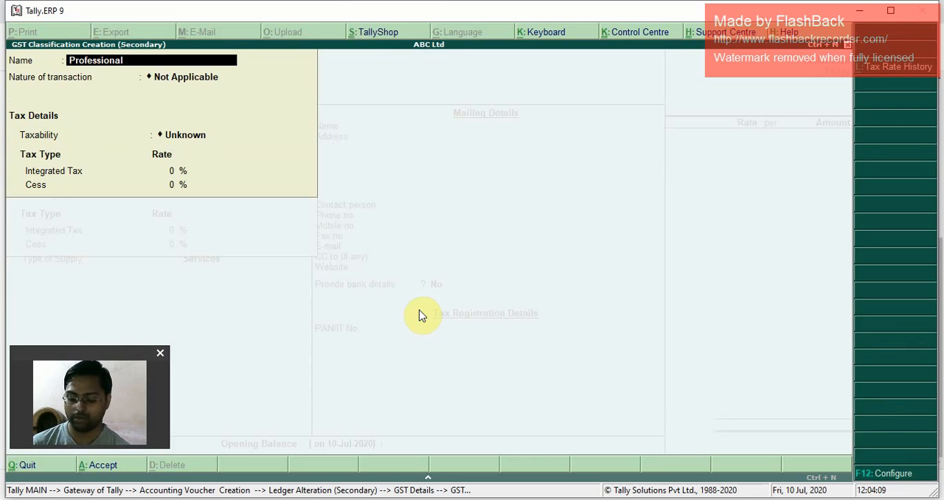
pyautogui.write(' Income')
pyautogui.press('Return')
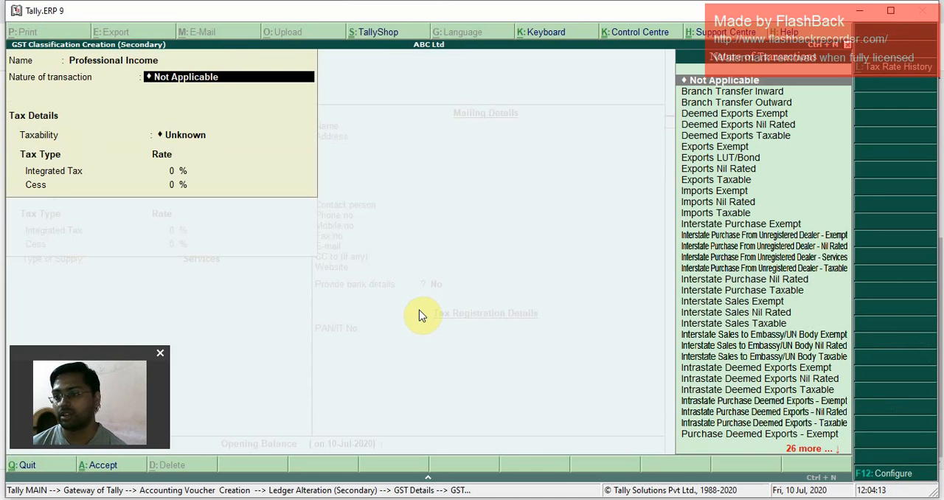
# Step: Keep the nature of transaction Not Applicable, set the classification to Taxable with Integrated Tax 18% and Cess 0%, and accept it
pyautogui.press('Return')
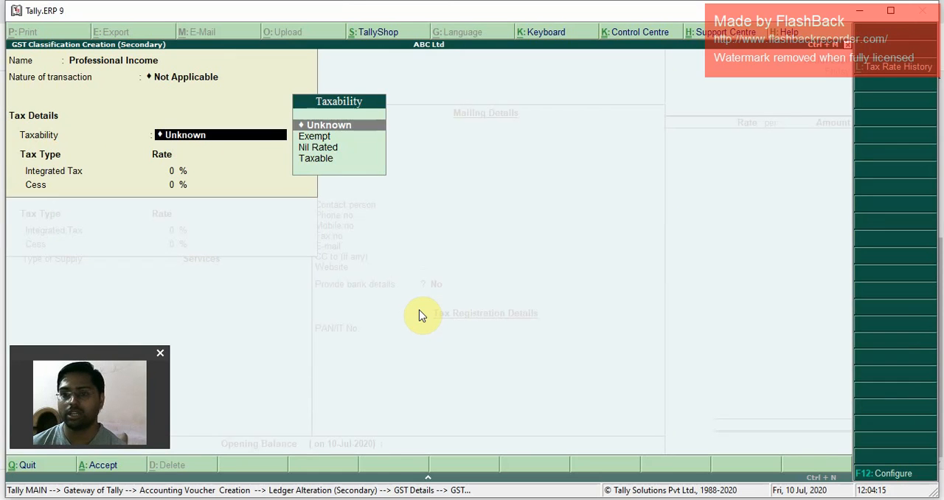
pyautogui.press('Down')
pyautogui.press('Down')
pyautogui.press('Down')
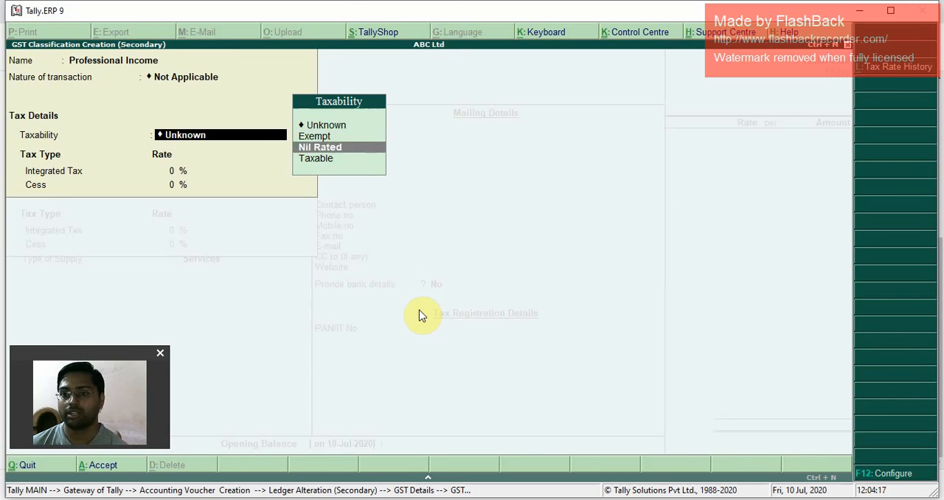
pyautogui.press('Return')
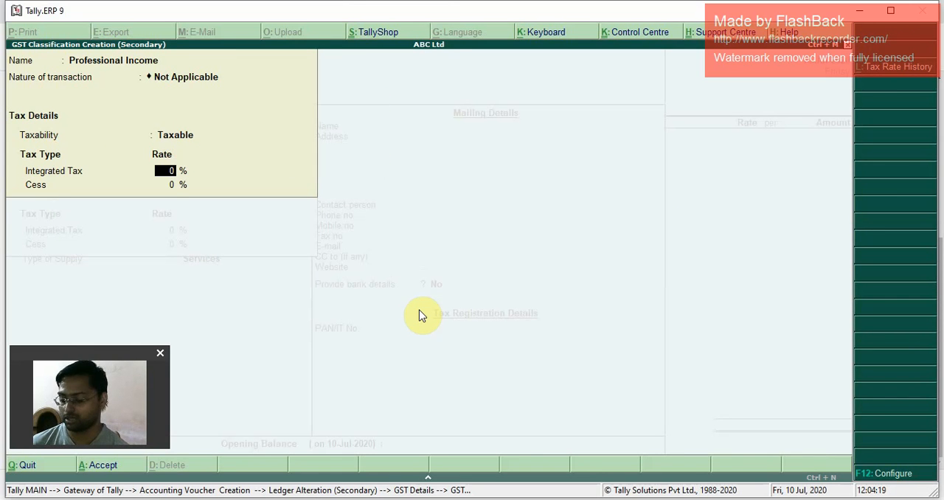
pyautogui.press('Return')
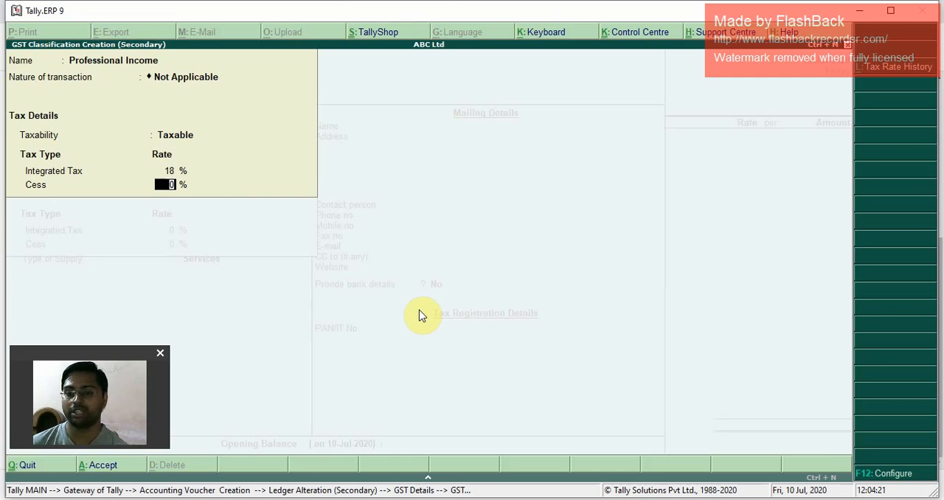
pyautogui.press('Return')
# Step: Save the altered Professional Income ledger with supply type Services and enter 500000 as its amount in the sales voucher
pyautogui.press('Return')
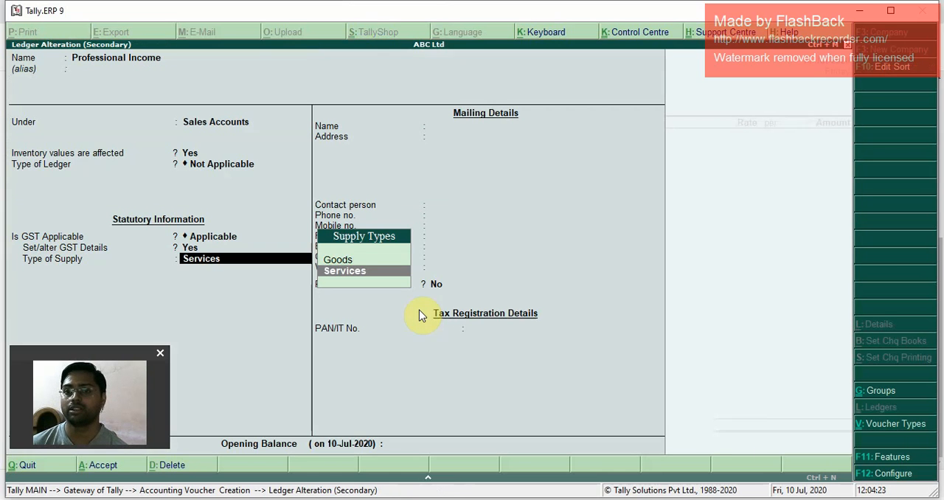
pyautogui.press('Return')
pyautogui.press('Return')
pyautogui.press('Return')
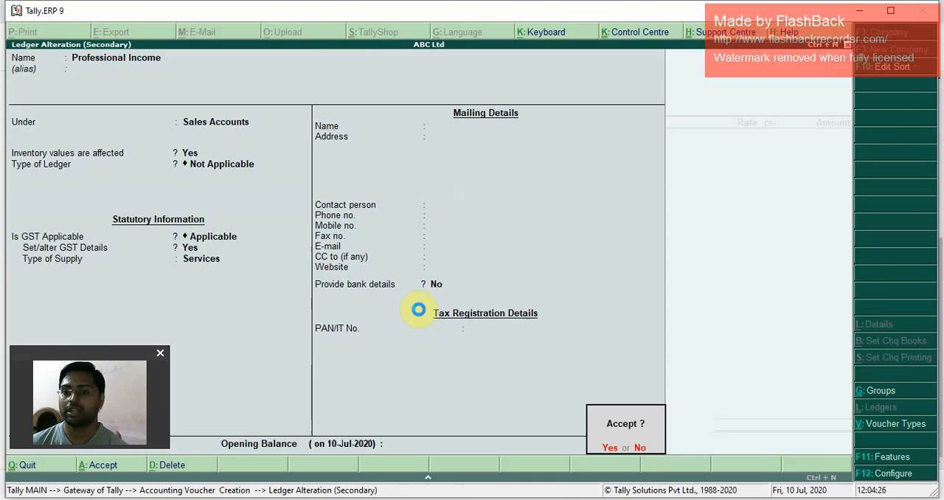
pyautogui.press('Return')
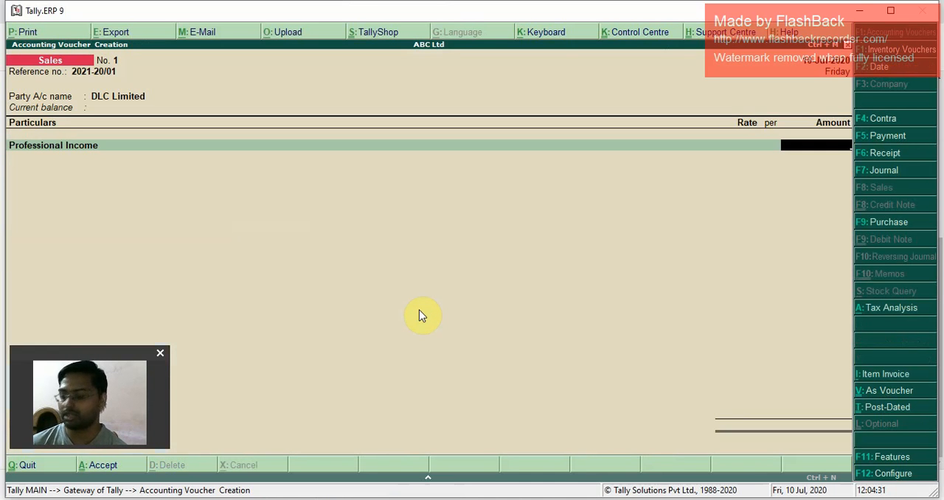
pyautogui.write('500000')
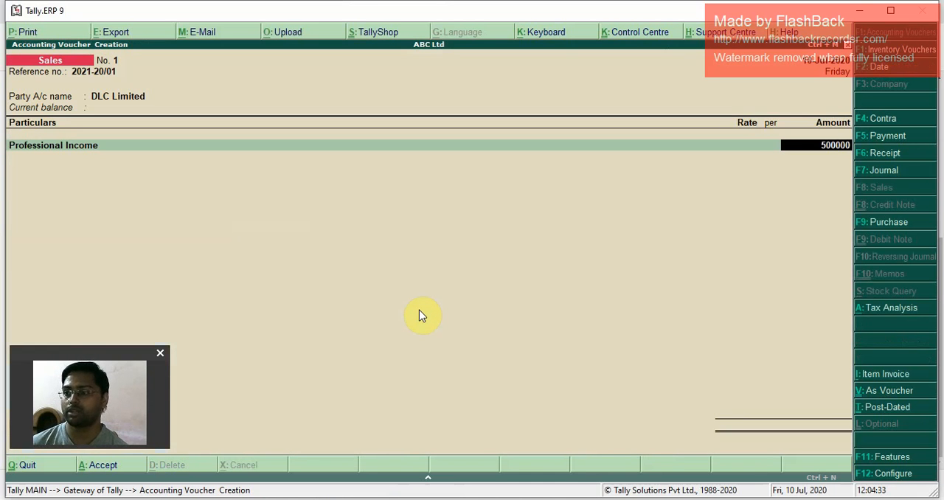
pyautogui.press('Return')
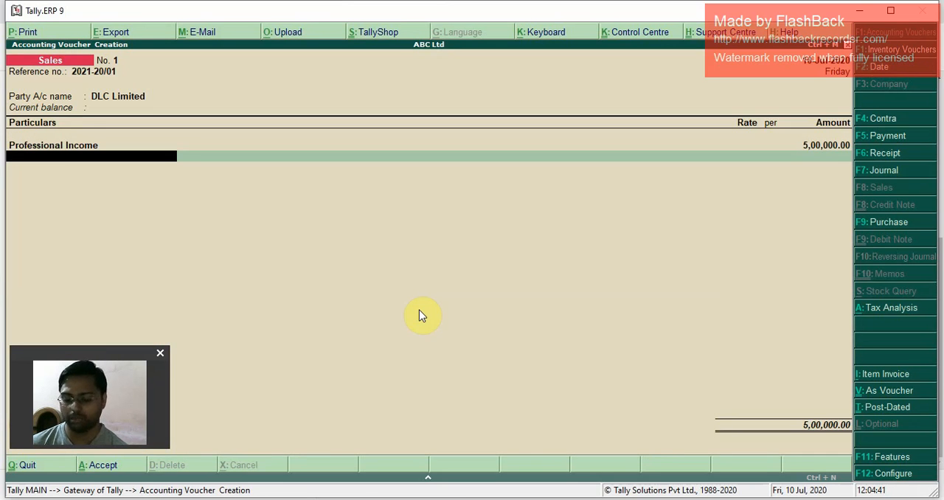
# Step: Create a new ledger named IGST Tax Liability from the sales voucher, leaving its alias blank
pyautogui.hotkey('alt', 'c')
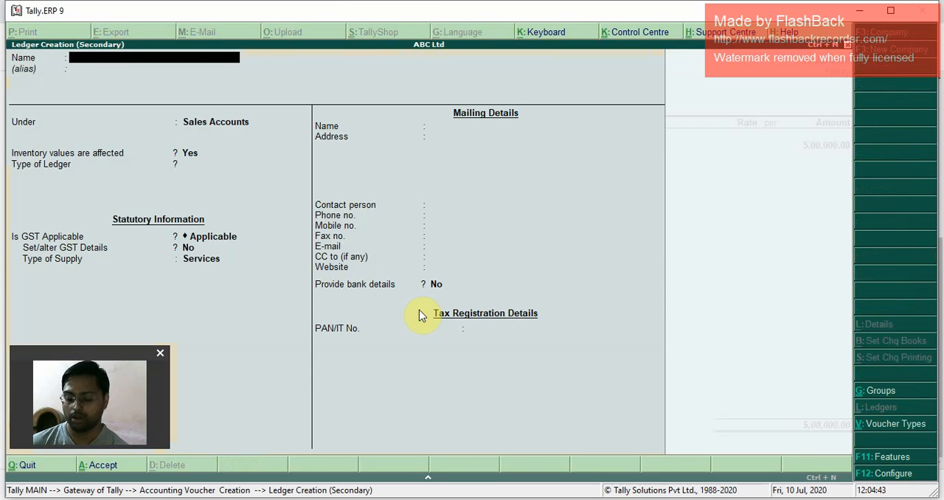
pyautogui.write('IN')
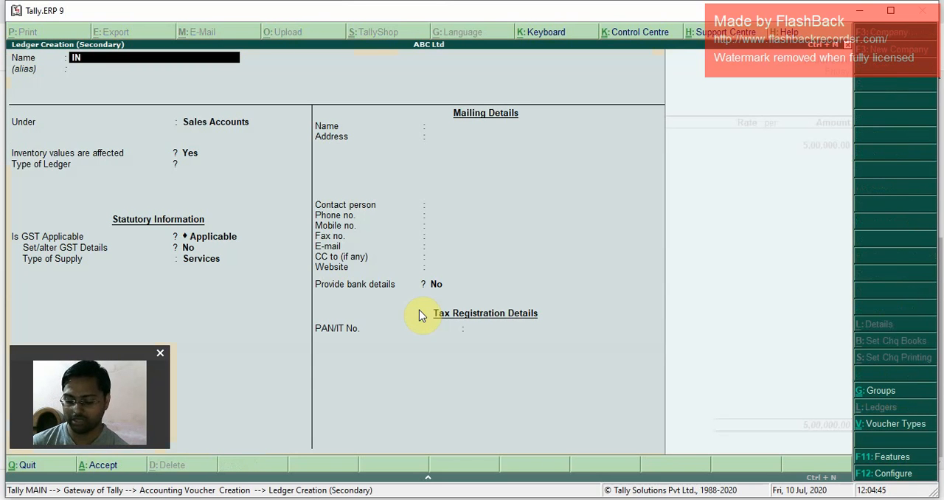
pyautogui.press('BackSpace')
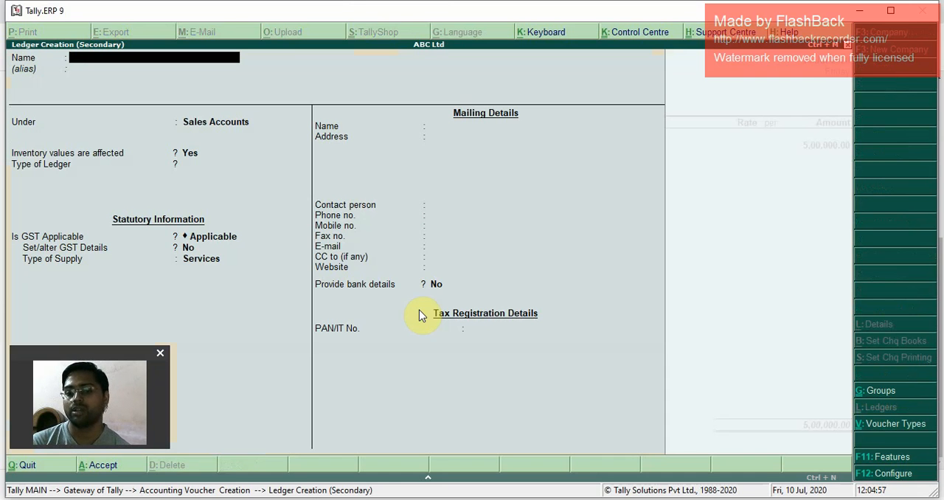
pyautogui.write('IGST')
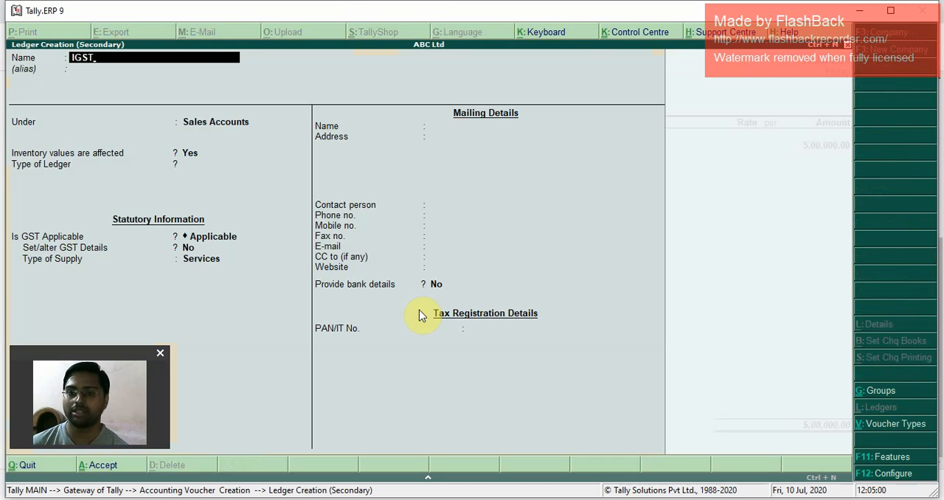
pyautogui.press('Return')
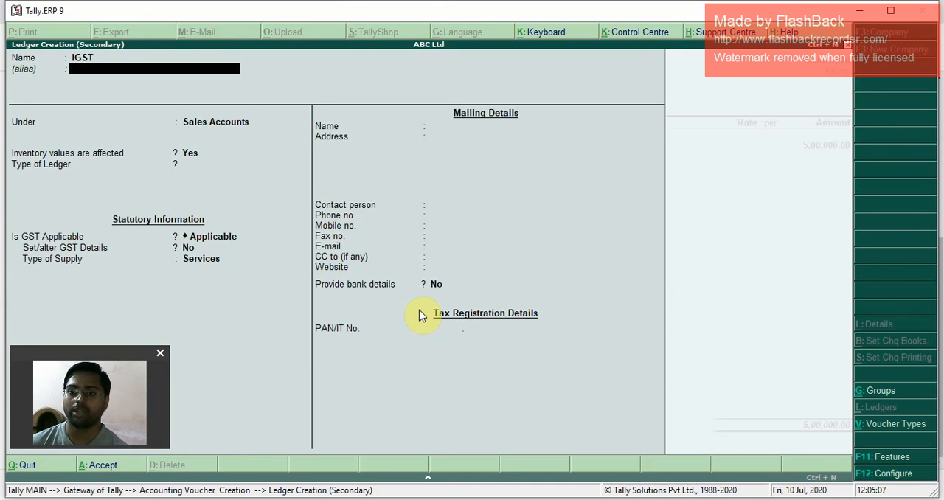
pyautogui.press('Return')
pyautogui.press('BackSpace')
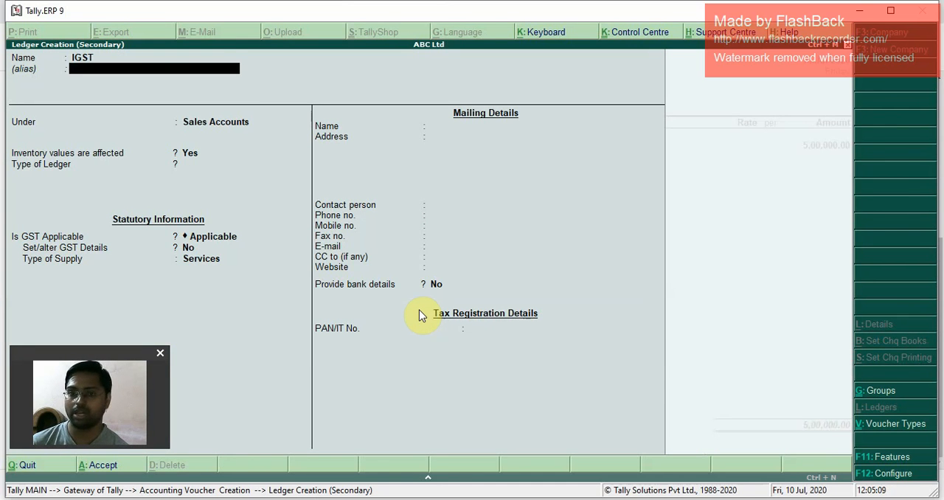
pyautogui.press('BackSpace')
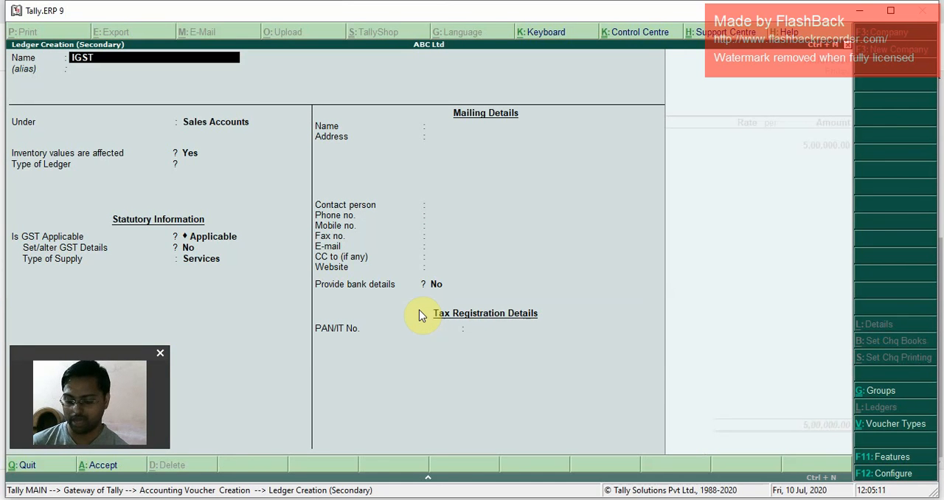
pyautogui.press('BackSpace')
pyautogui.press('BackSpace')
pyautogui.press('BackSpace')
pyautogui.write('GST T')
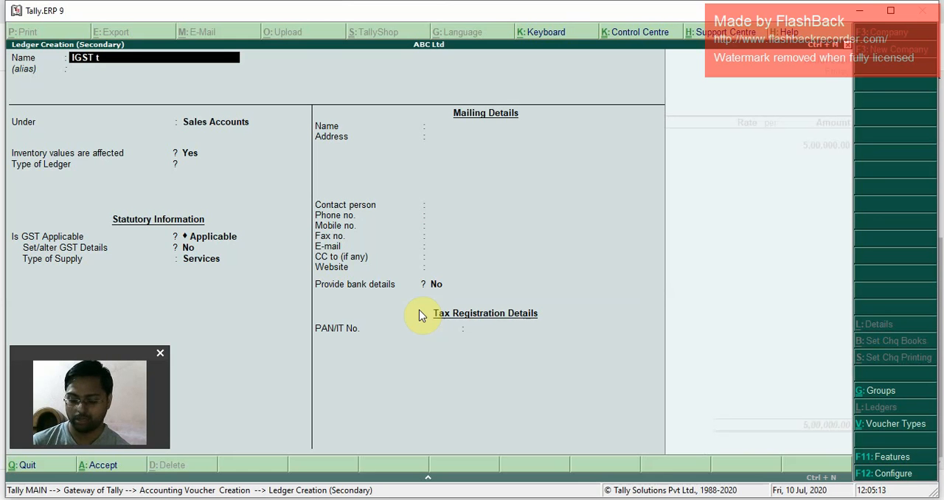
pyautogui.write('ax Liabil')
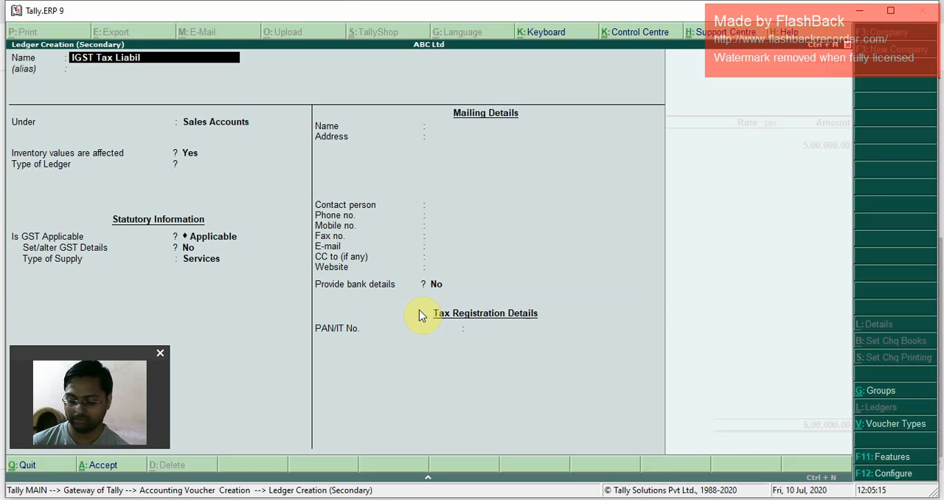
pyautogui.write('ity')
pyautogui.press('Return')
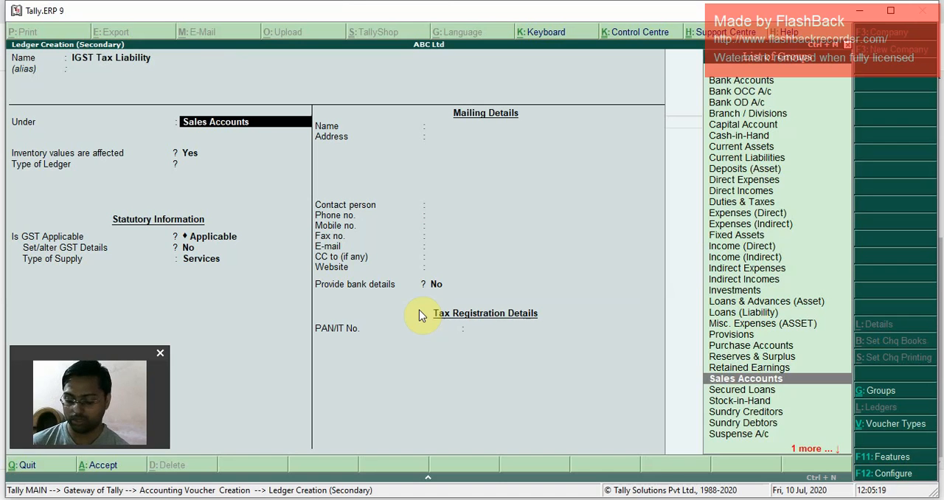
# Step: Place the IGST Tax Liability ledger under Duties & Taxes with duty type GST and tax type Integrated Tax
pyautogui.write('Duties')
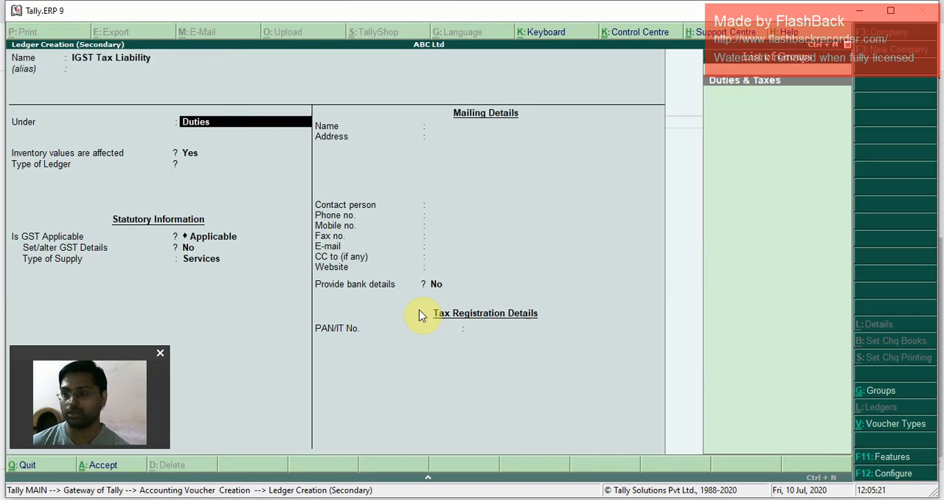
pyautogui.press('Return')
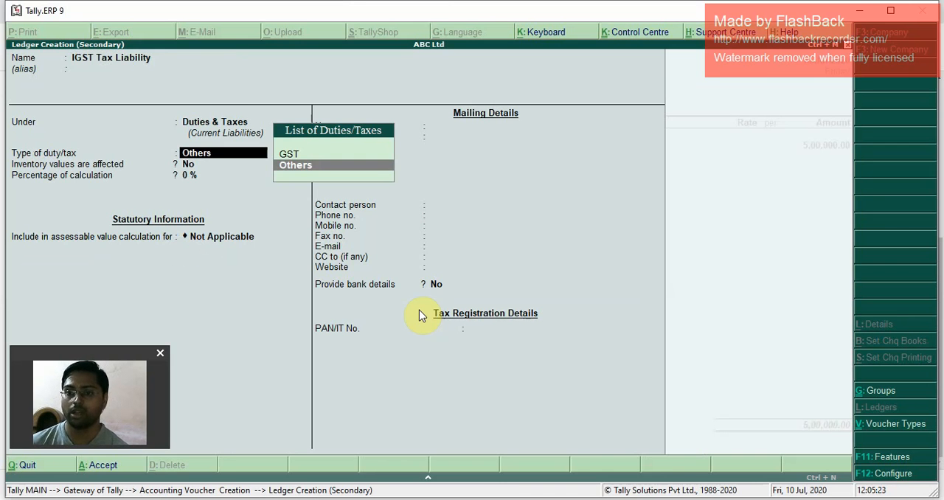
pyautogui.press('Up')
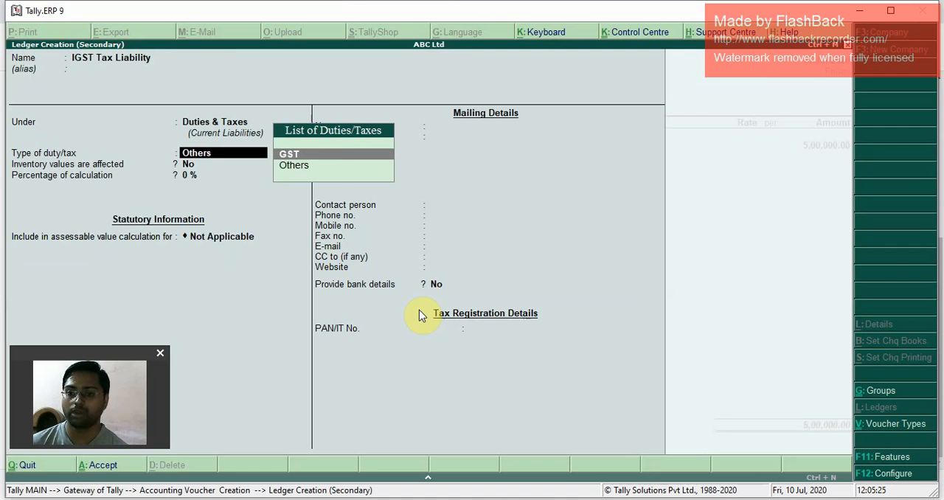
pyautogui.press('Return')
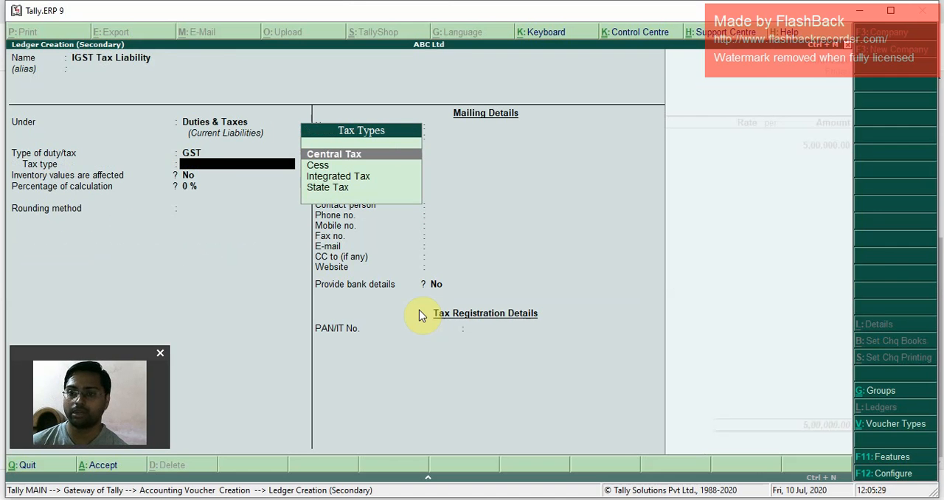
pyautogui.press('Down')
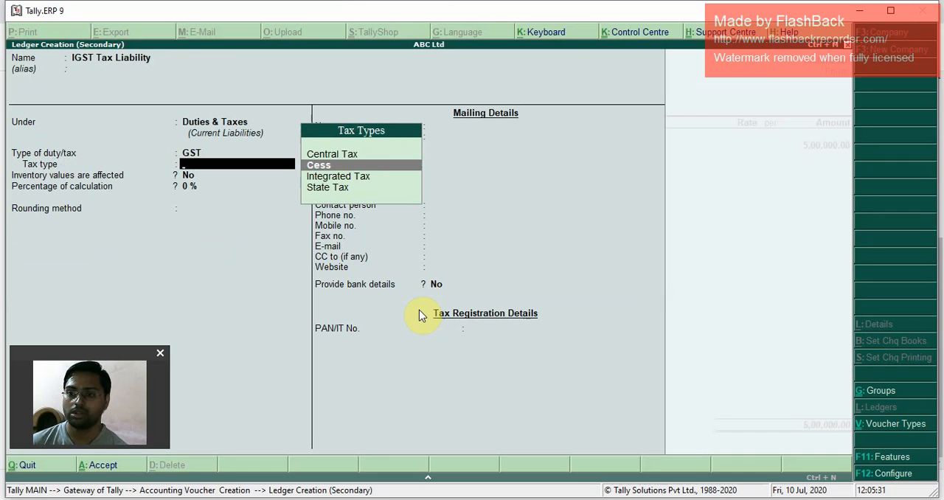
pyautogui.press('Down')
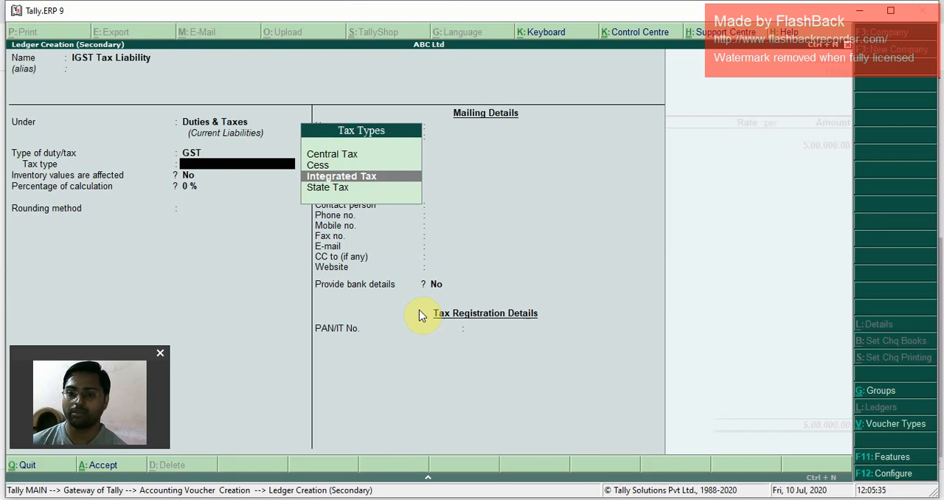
pyautogui.press('Return')
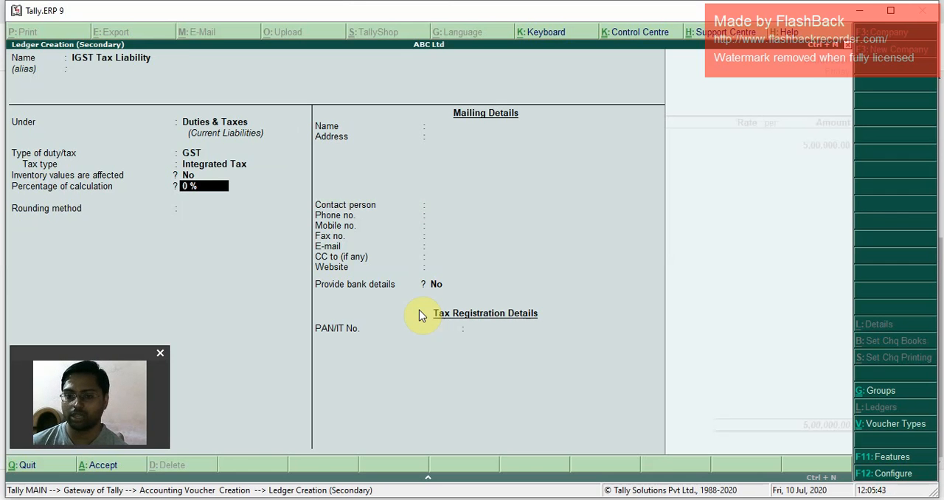
# Step: Keep the calculation percentage at 0%, rounding Not Applicable and bank details No, and save the ledger into the sales voucher
pyautogui.press('Return')
pyautogui.press('Return')
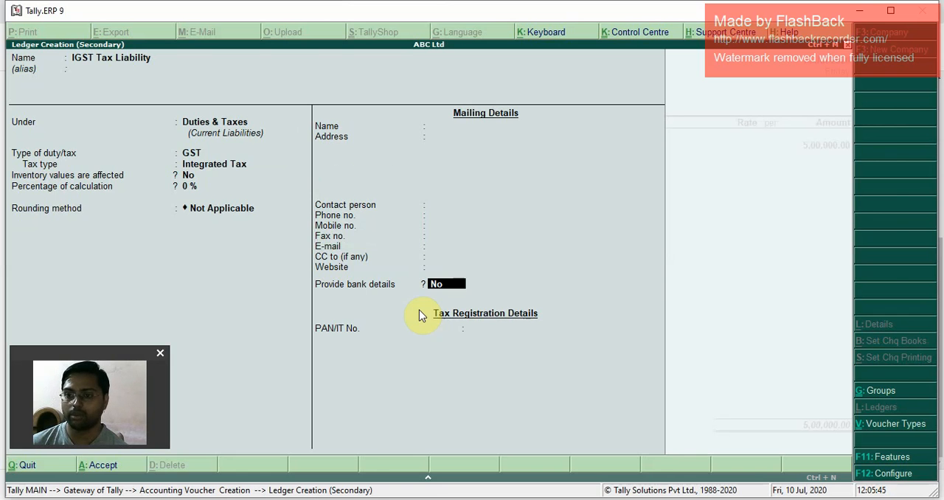
pyautogui.click(419, 310)
pyautogui.press('Return')
pyautogui.press('Return')
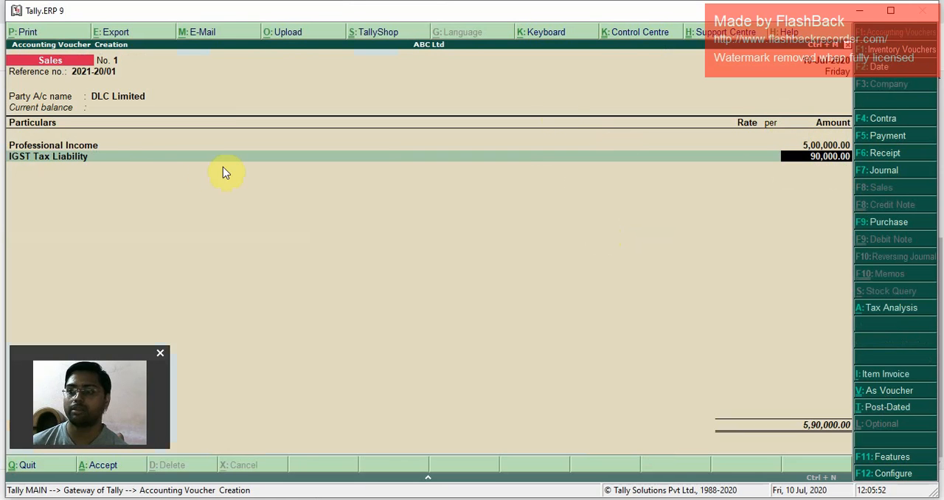
# Step: Review the Professional Income ledger's GST details and its classification's tax rates, and return to the sales voucher
pyautogui.click(81, 148)
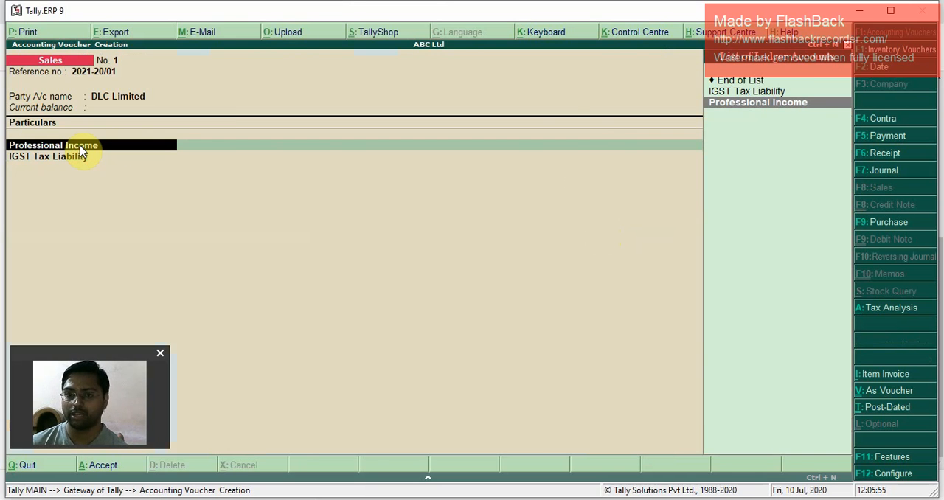
pyautogui.hotkey('ctrl', 'Return')
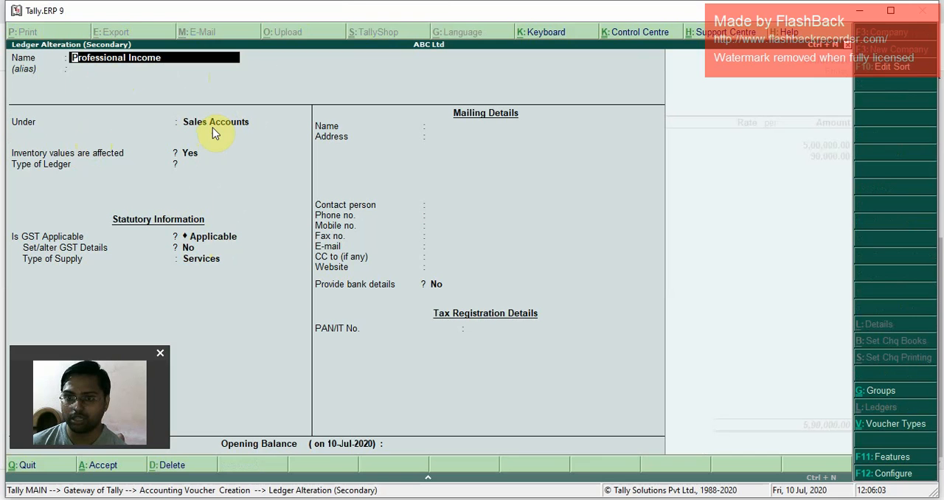
pyautogui.click(189, 249)
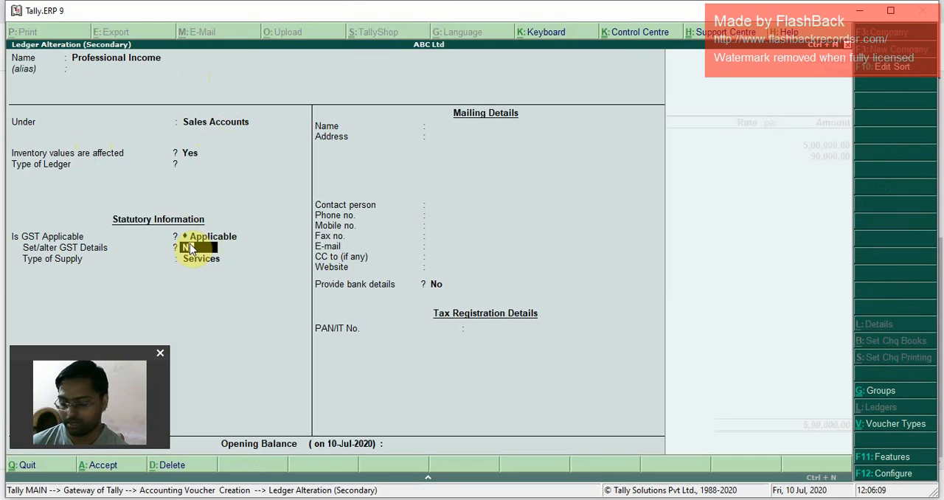
pyautogui.press('y')
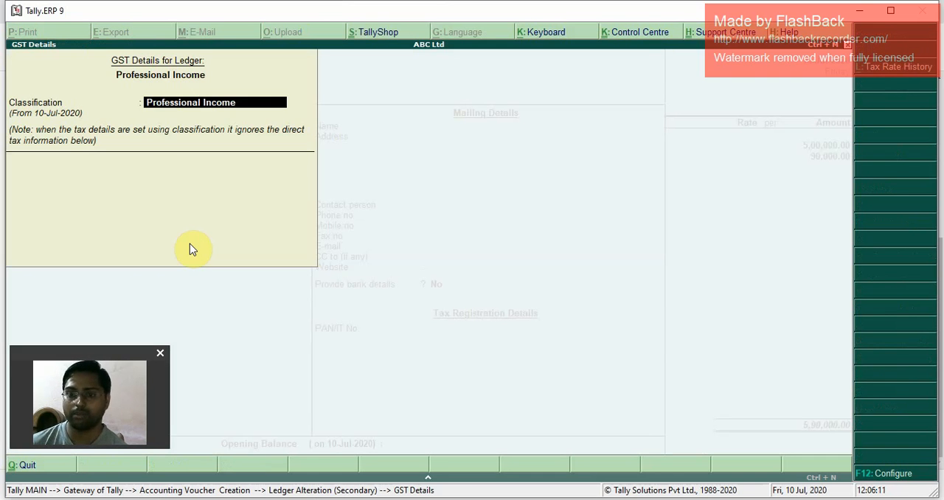
pyautogui.hotkey('ctrl', 'Return')
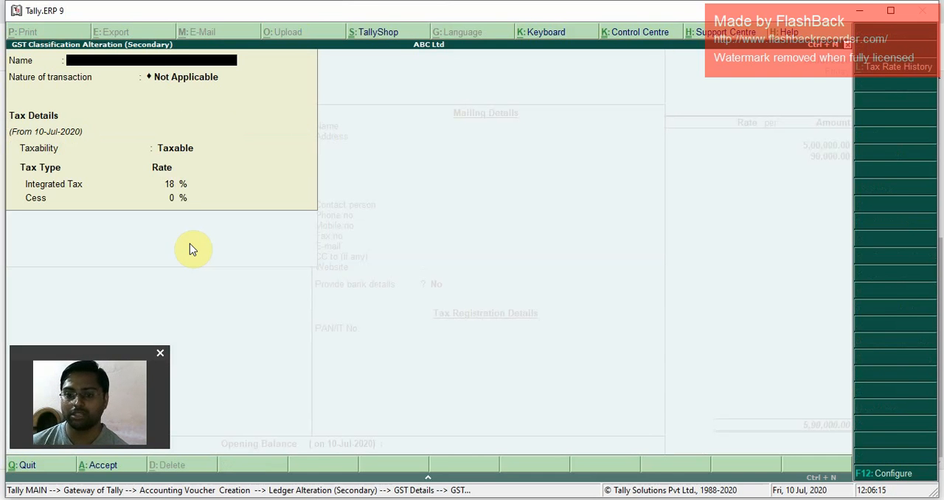
pyautogui.press('Escape')
pyautogui.press('y')
pyautogui.press('Escape')
pyautogui.press('y')
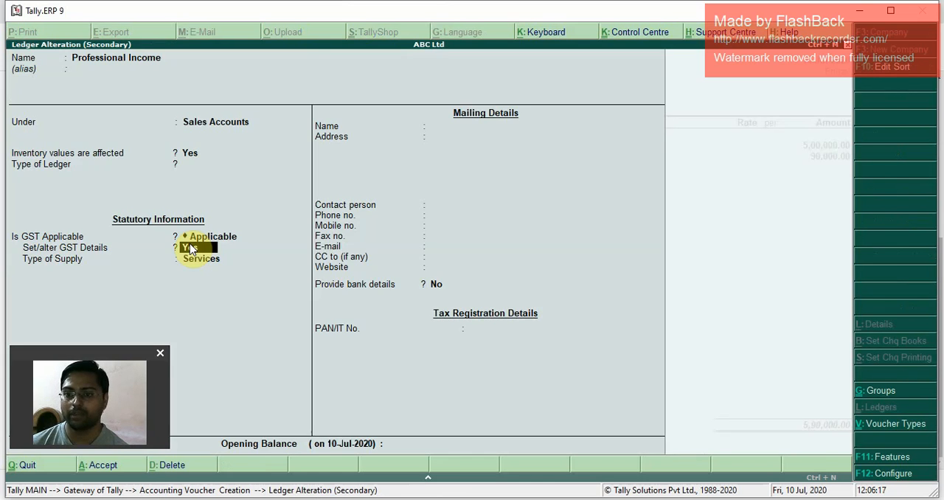
pyautogui.hotkey('ctrl', 'a')
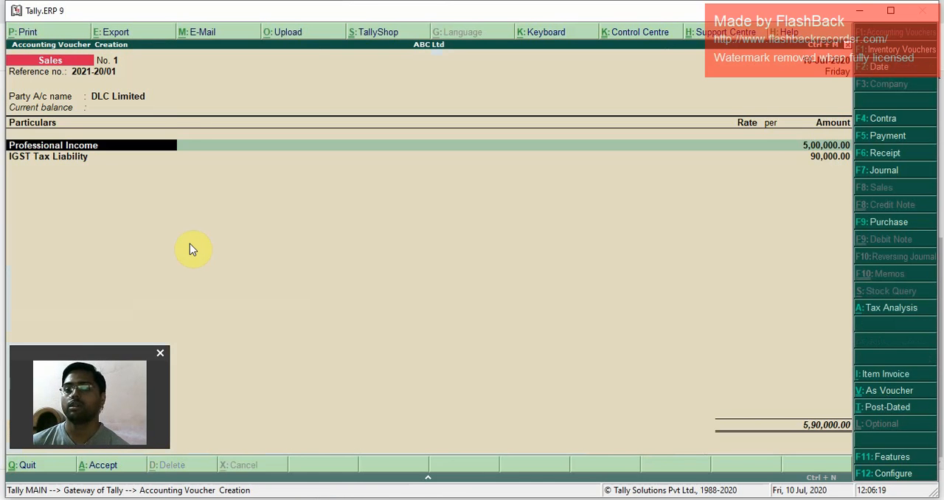
# Step: Keep the Professional Income and IGST Tax Liability lines with their amounts and end the voucher's ledger entries
pyautogui.press('Return')
pyautogui.press('Return')
pyautogui.press('Return')
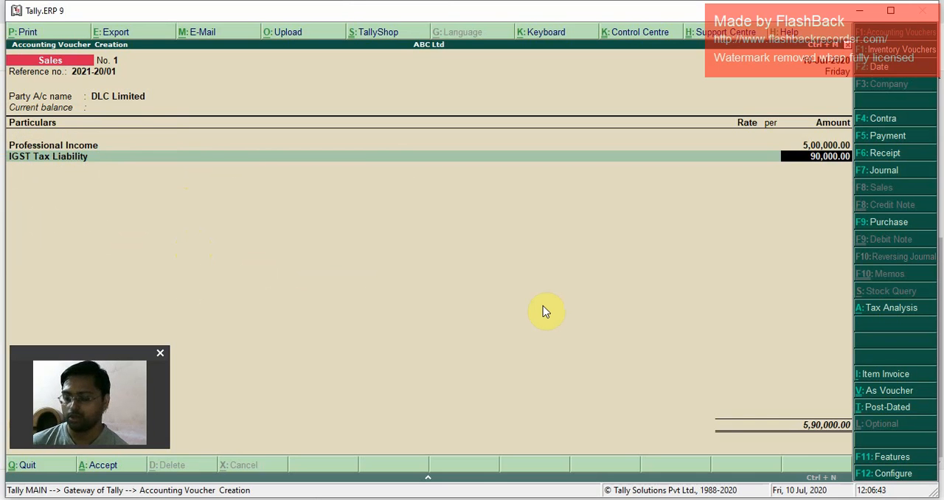
pyautogui.press('Return')
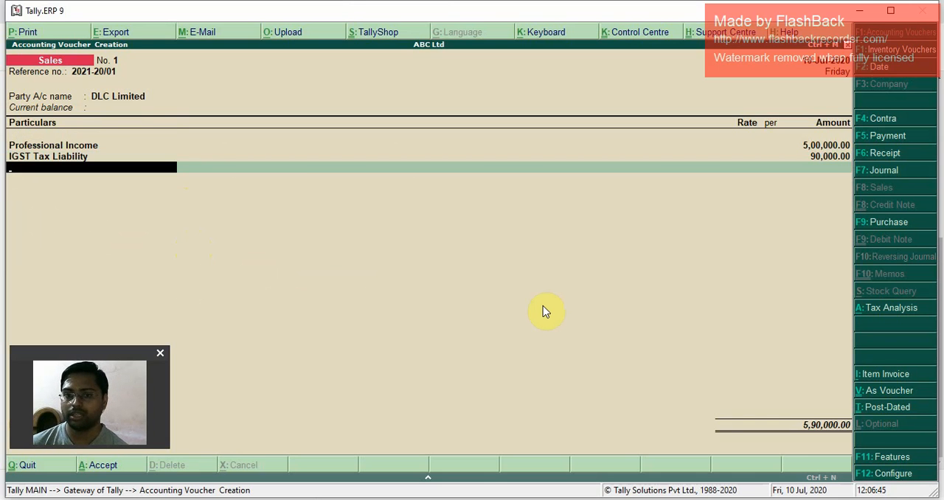
pyautogui.press('Return')
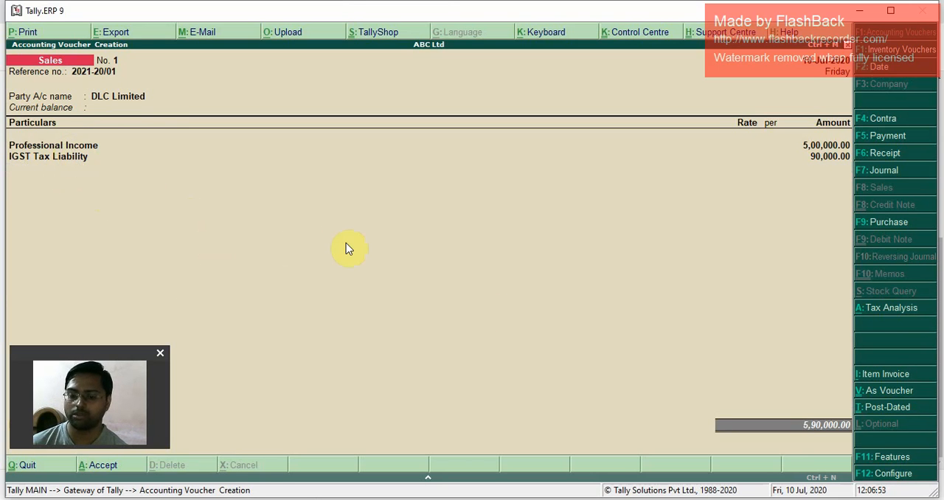
# Step: Enter the narration "Being professional services provided" and save DLC Limited's sales voucher
pyautogui.press('Return')
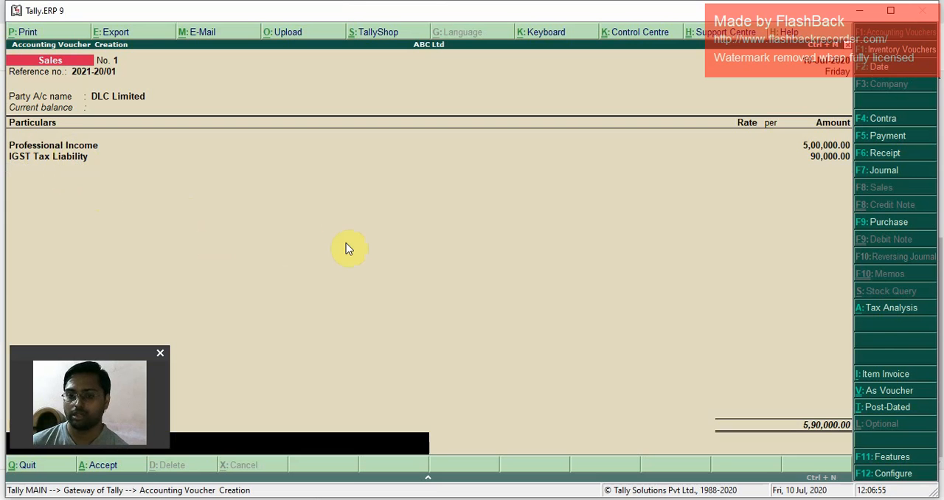
pyautogui.click(42, 357)
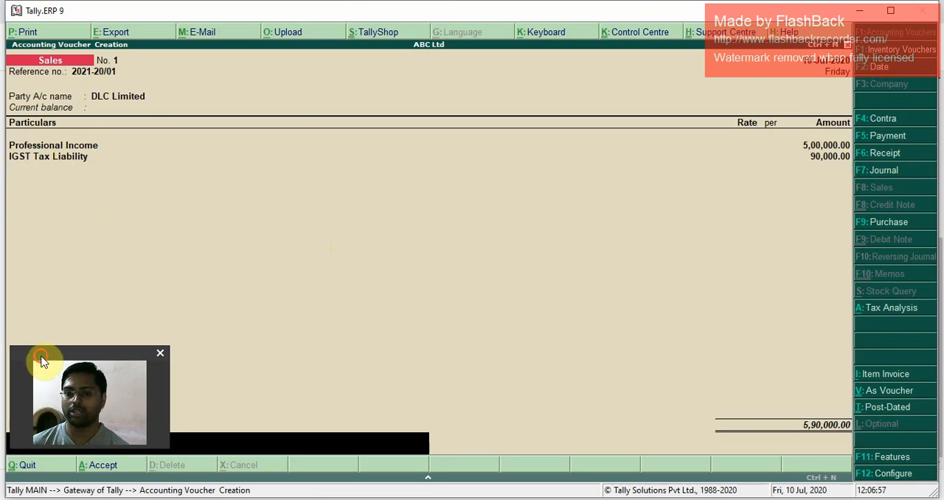
pyautogui.moveTo(41, 360); pyautogui.dragTo(33, 300)
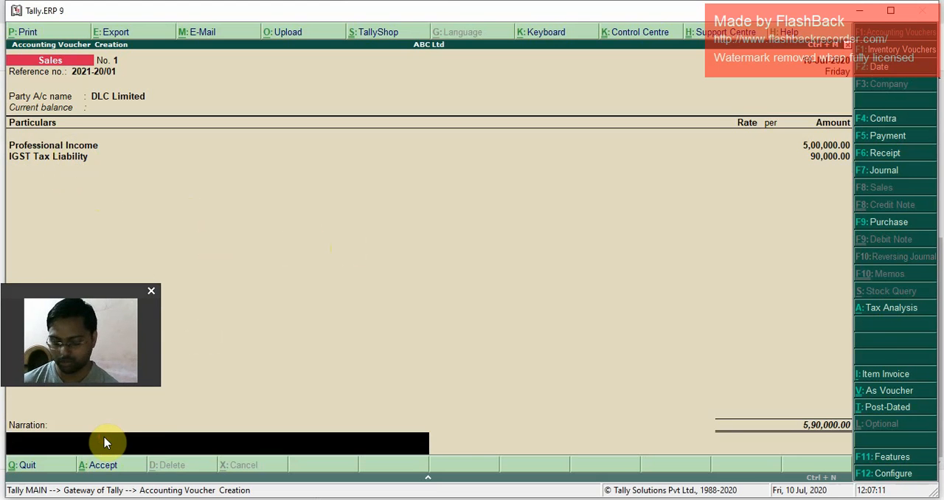
pyautogui.write('Being')
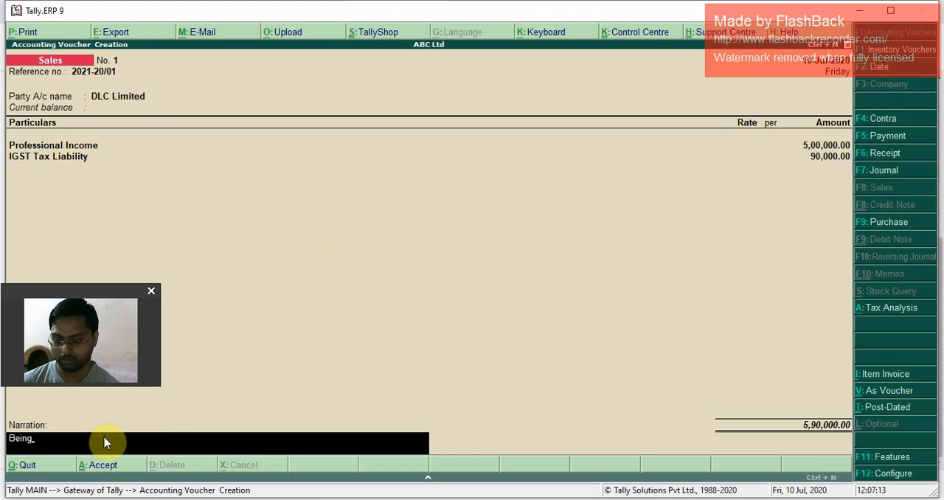
pyautogui.write(' professi')
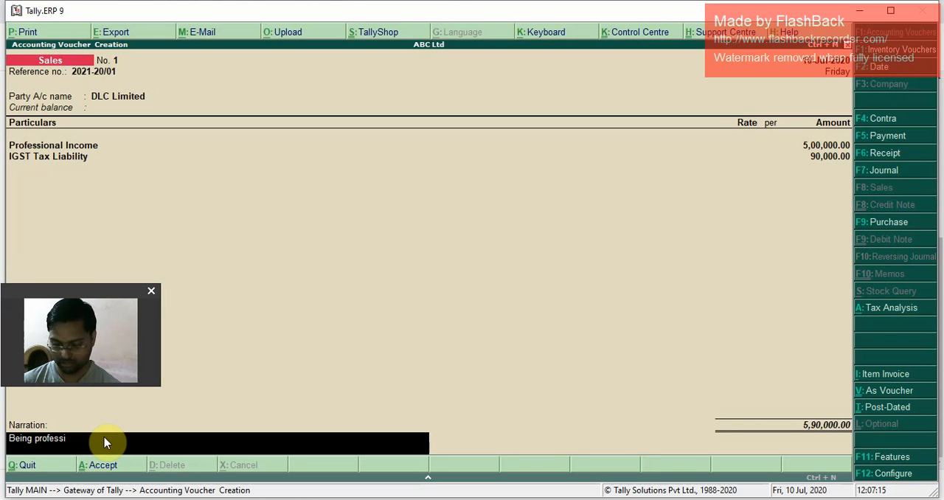
pyautogui.write('onal serv')
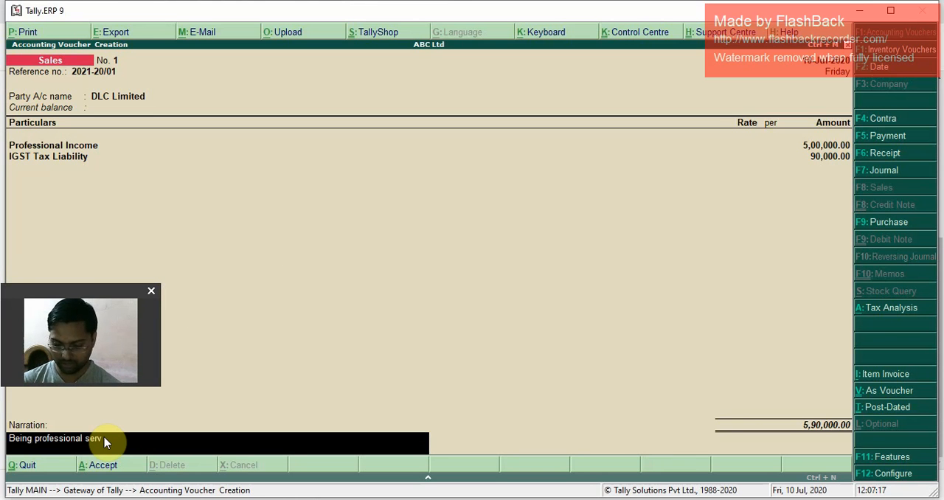
pyautogui.write('ices pro')
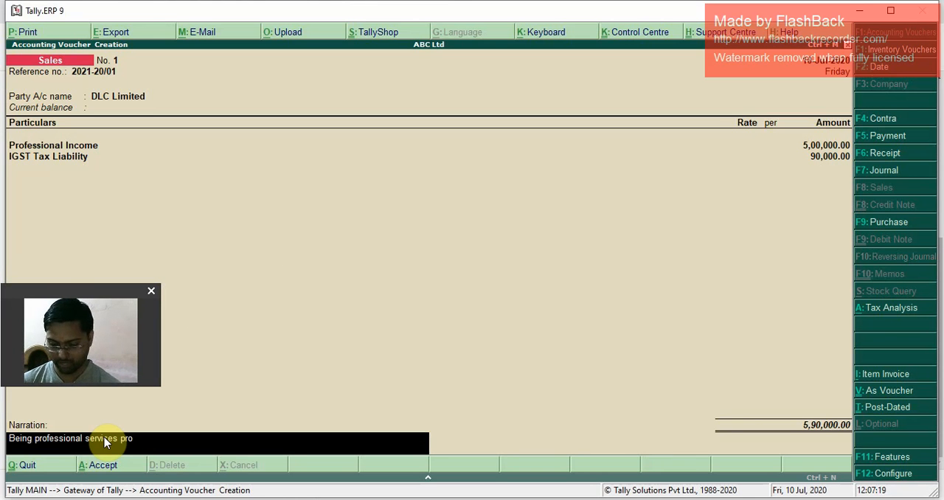
pyautogui.write('vided')
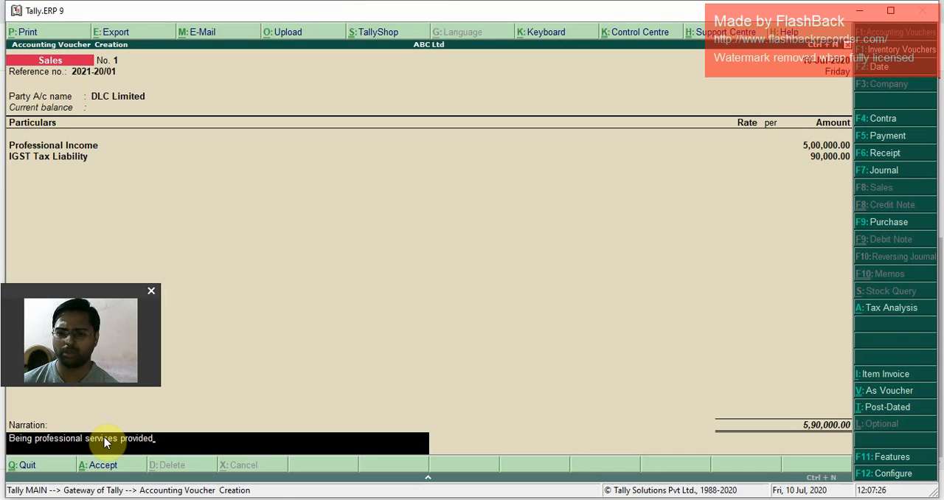
pyautogui.press('Return')
pyautogui.click(103, 437)
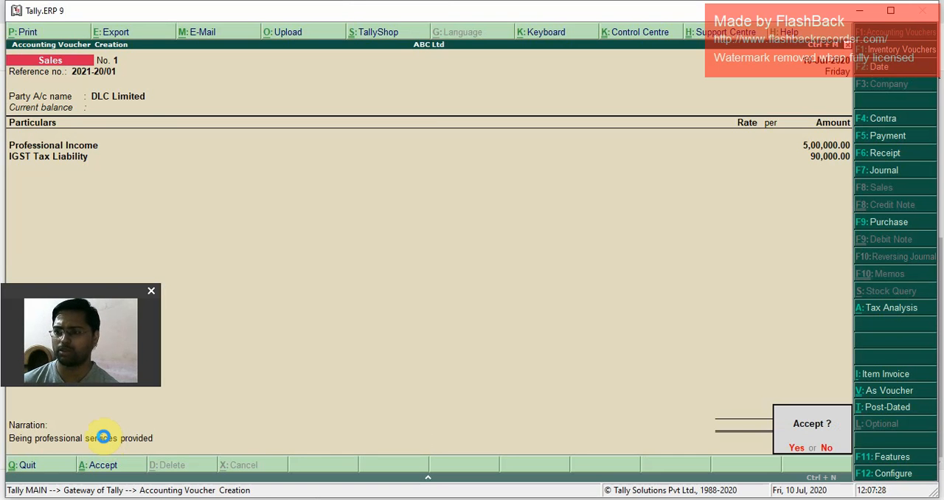
pyautogui.press('Return')
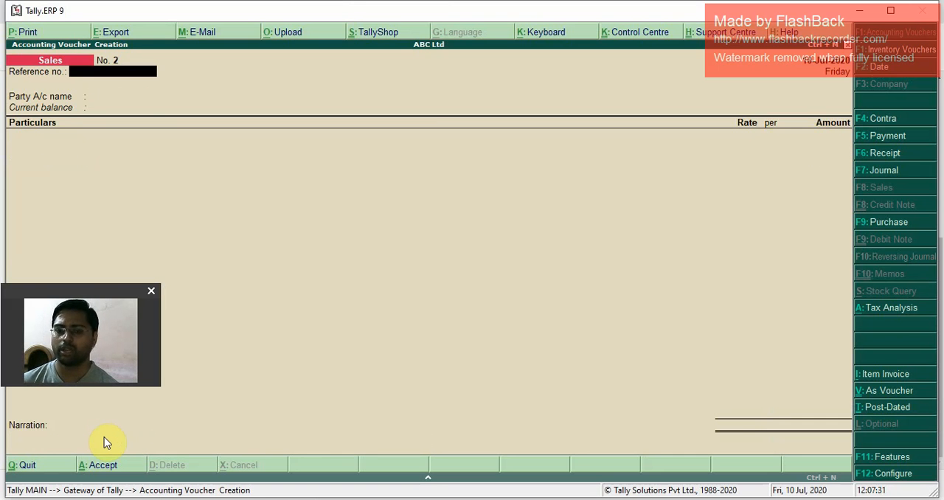
# Step: Leave voucher creation and open July's list of sales vouchers from the Sales Register
pyautogui.press('Escape')
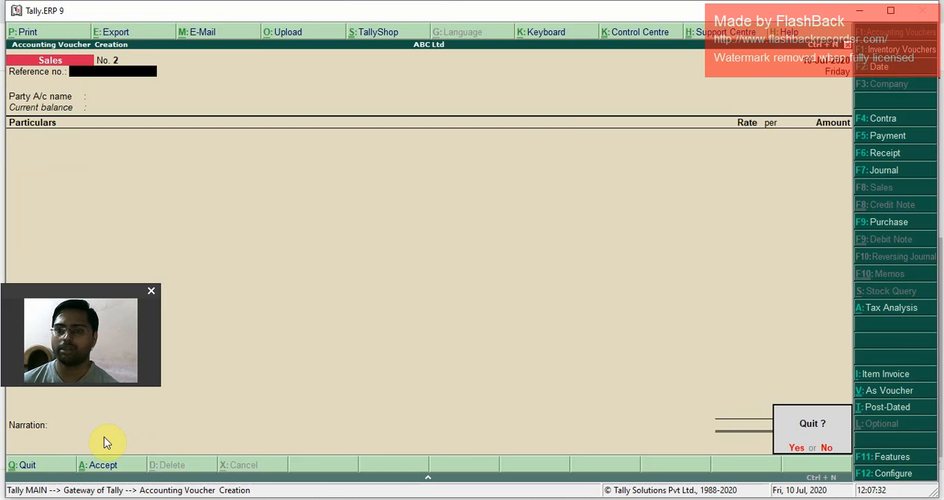
pyautogui.press('Return')
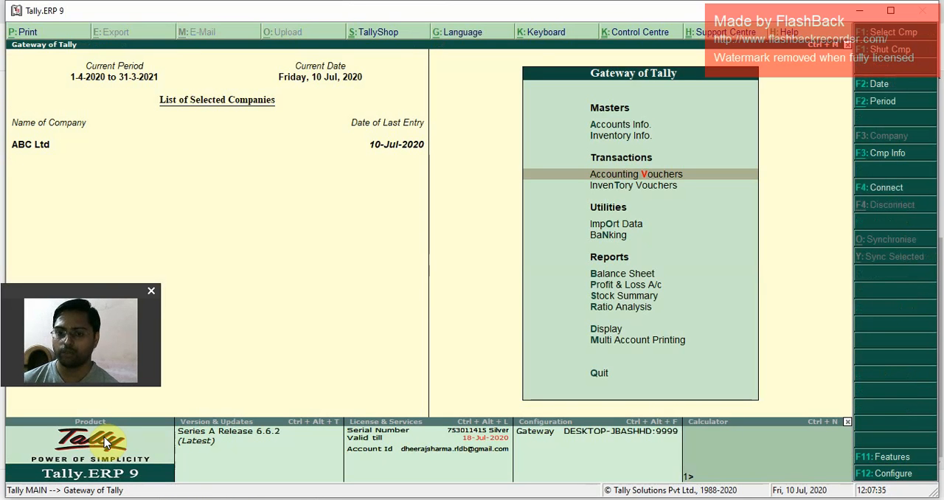
pyautogui.press('d')
pyautogui.press('a')
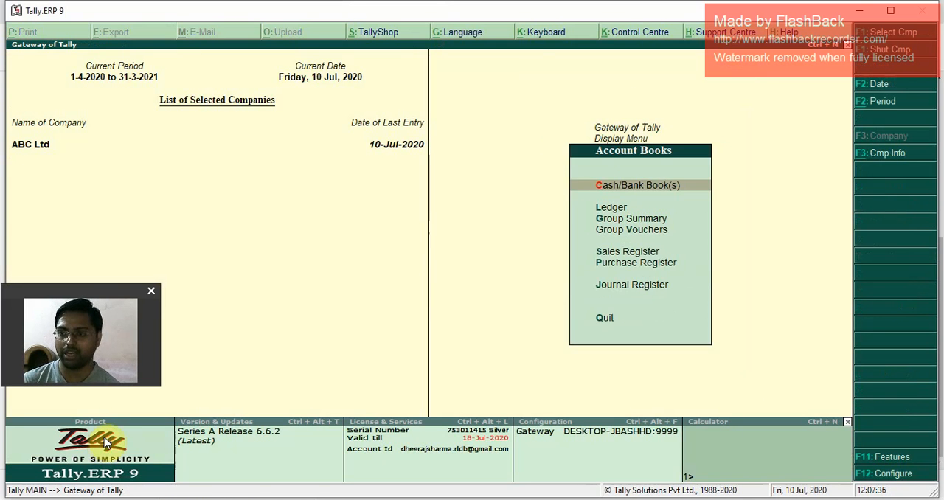
pyautogui.press('s')
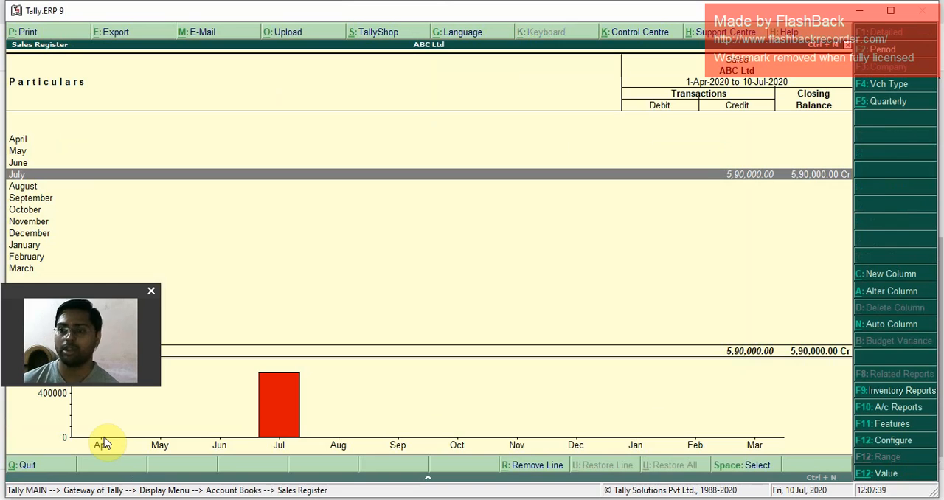
pyautogui.click(103, 438)
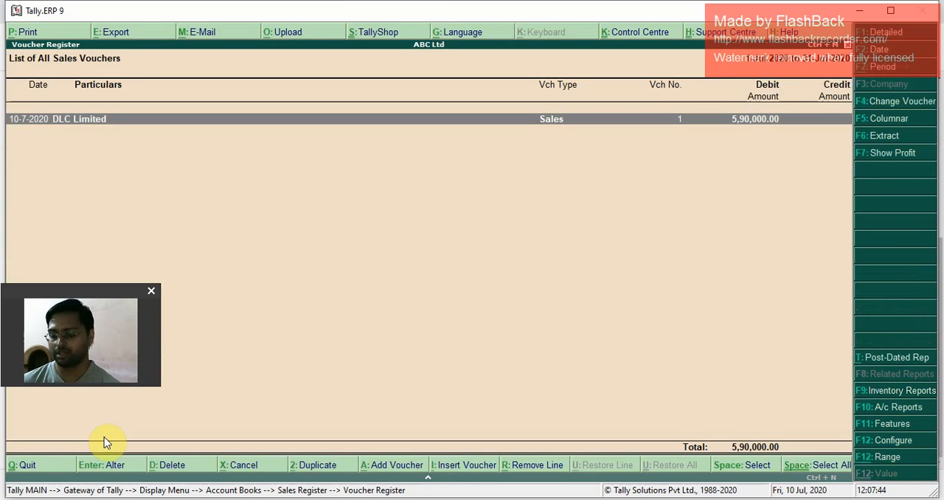
# Step: Open DLC Limited's sales voucher, preview its printed tax invoice, and return to the voucher list without changes
pyautogui.click(103, 441)
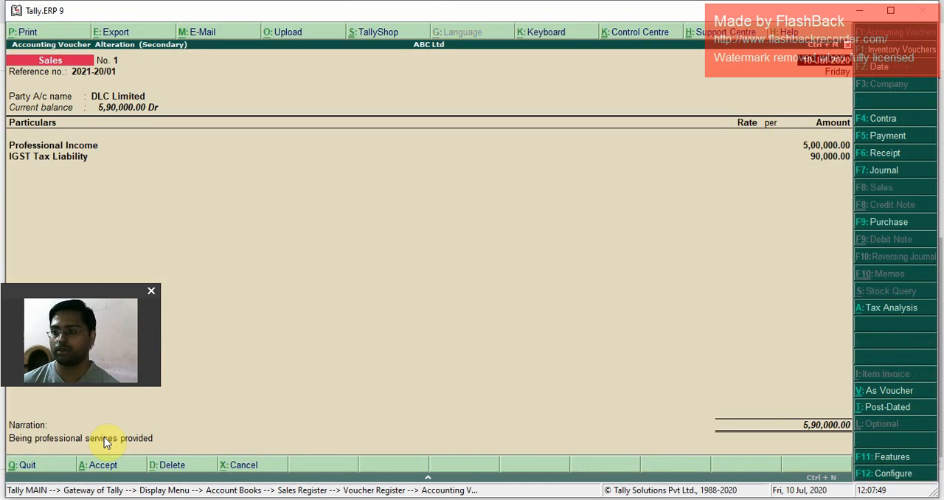
pyautogui.hotkey('alt', 'p')
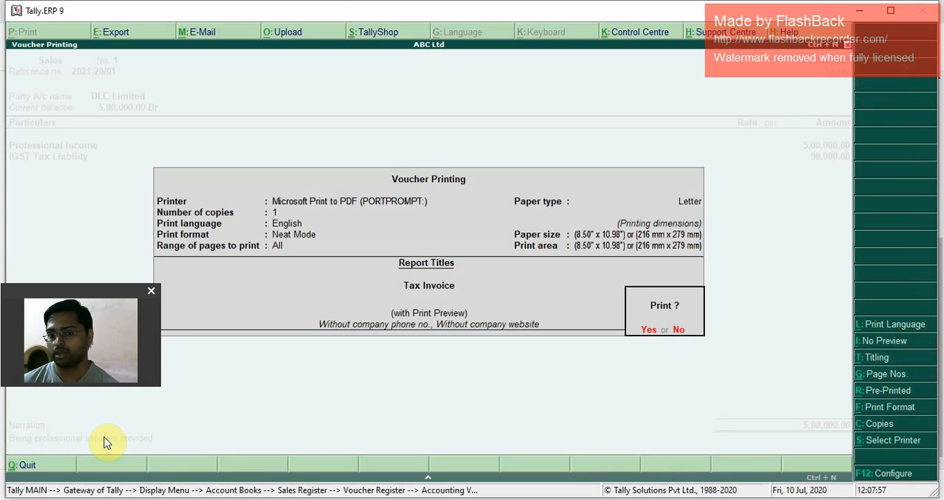
pyautogui.press('Escape')
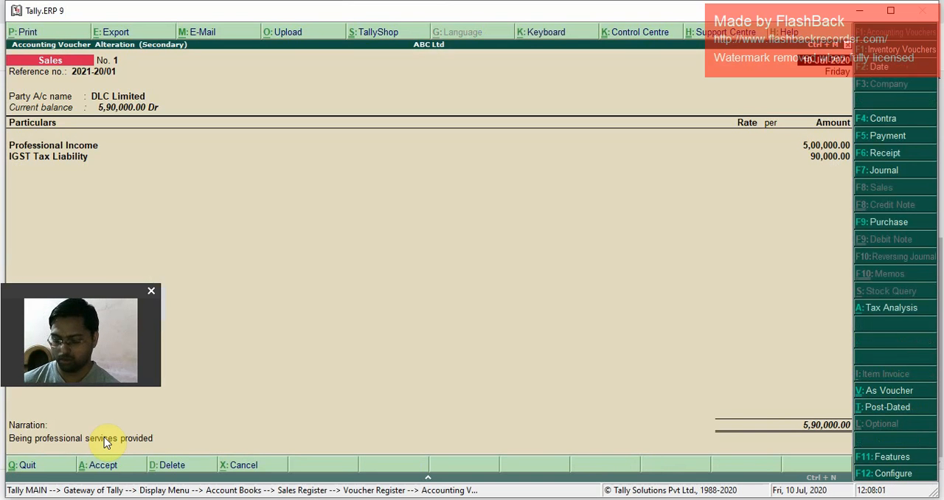
pyautogui.hotkey('alt', 'p')
pyautogui.click(103, 437)
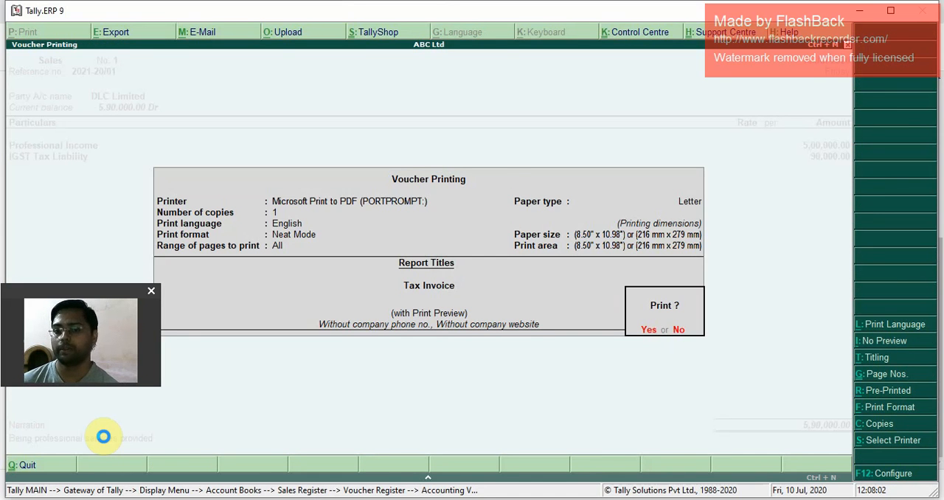
pyautogui.click(103, 437)
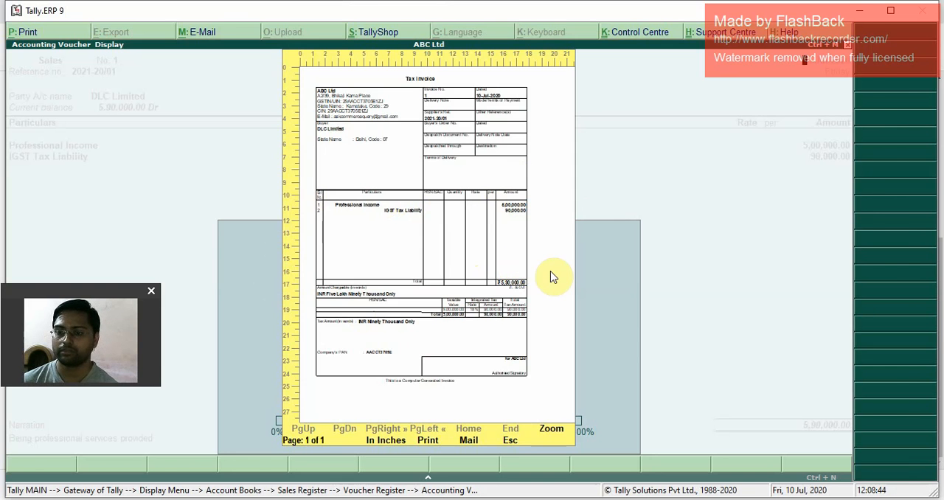
pyautogui.press('Escape')
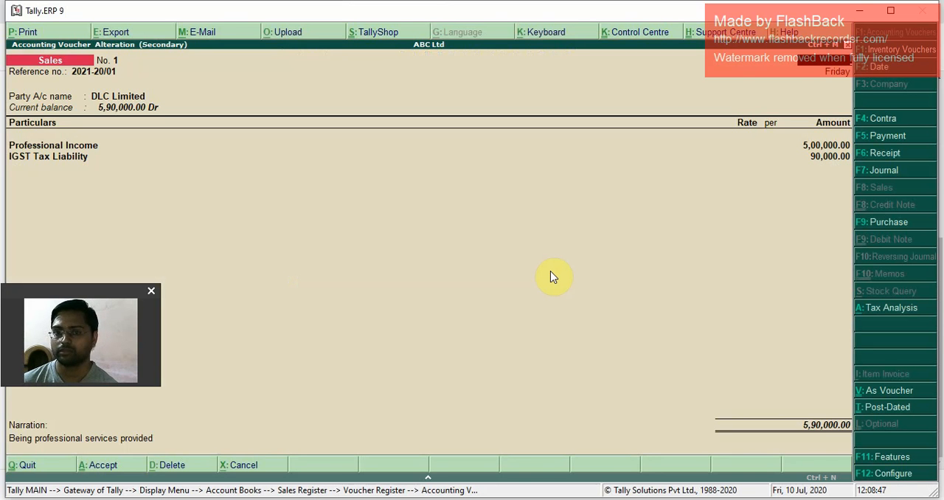
pyautogui.press('Escape')
pyautogui.press('Return')
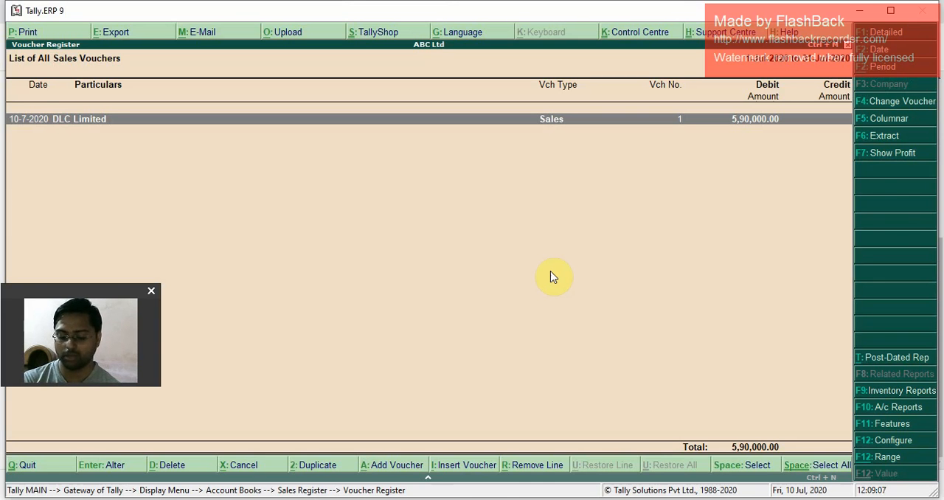
# Step: Duplicate DLC Limited's sales voucher and set the copy's reference number to 2021-20/02
pyautogui.hotkey('alt', '2')
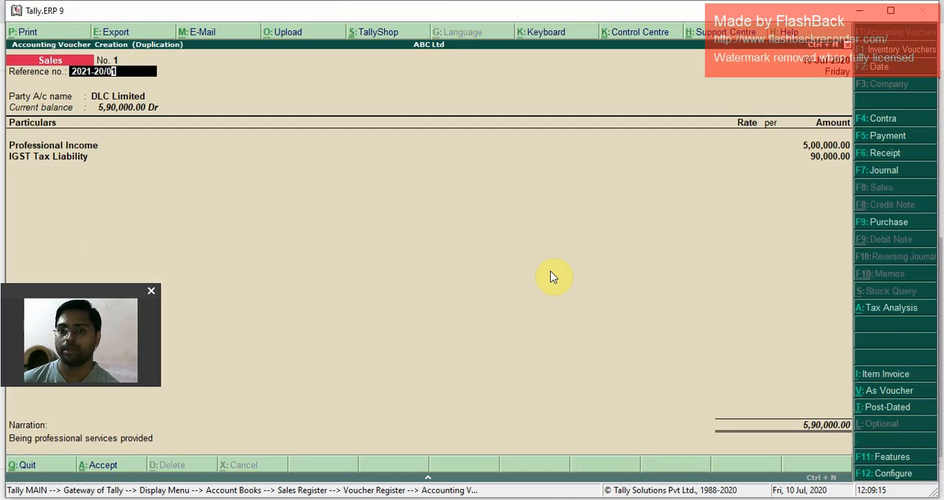
pyautogui.press('BackSpace')
pyautogui.write('2')
pyautogui.press('Return')
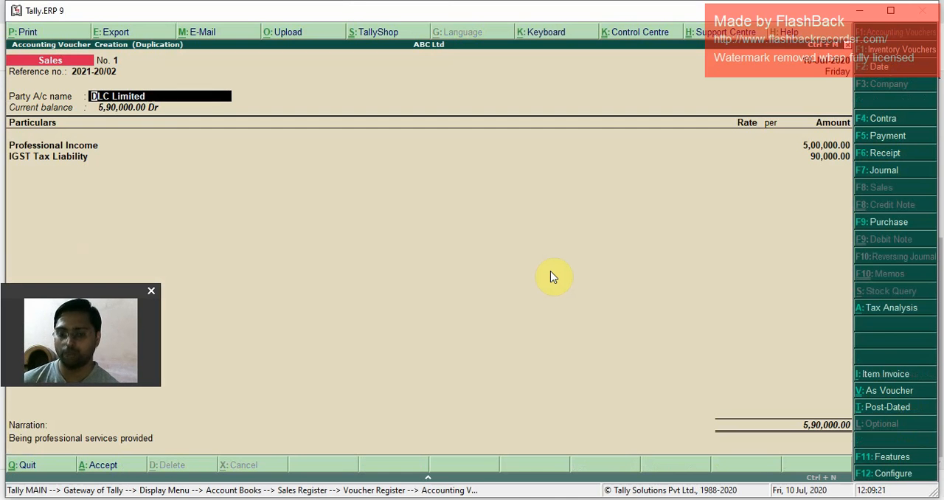
# Step: Start a new party ledger named POR Ltd from the duplicated voucher and place it under Sundry Debtors
pyautogui.hotkey('alt', 'c')
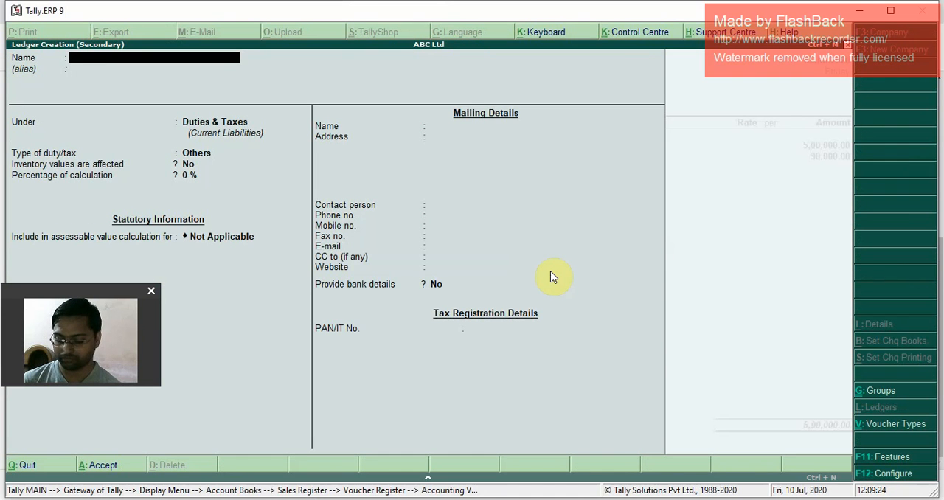
pyautogui.write('POR')
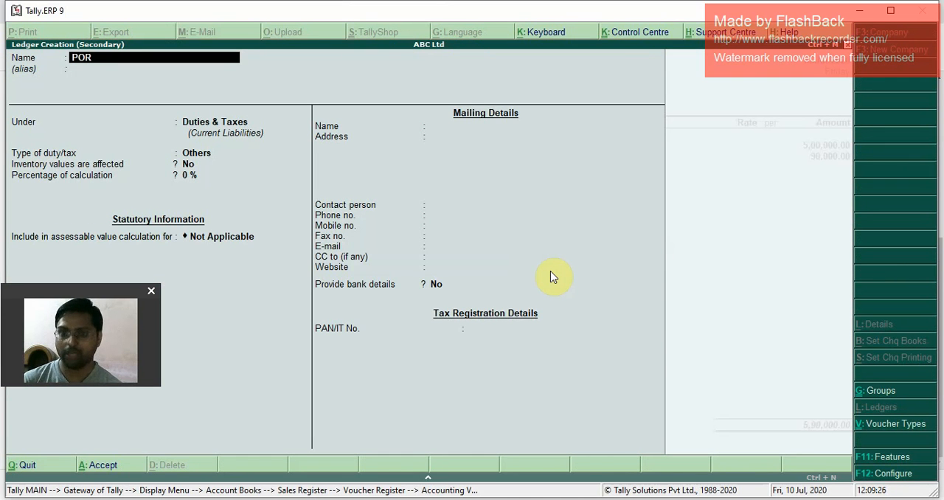
pyautogui.write(' Ltd')
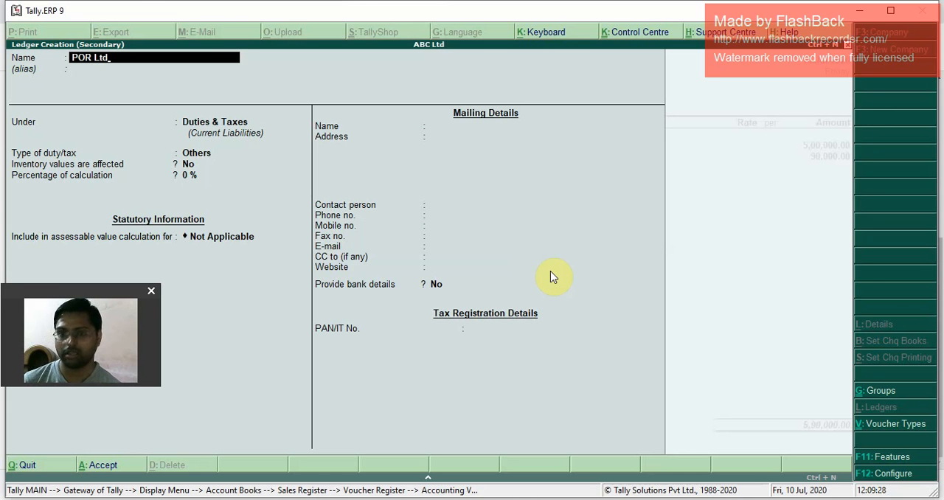
pyautogui.press('Return')
pyautogui.press('Return')
pyautogui.write('su')
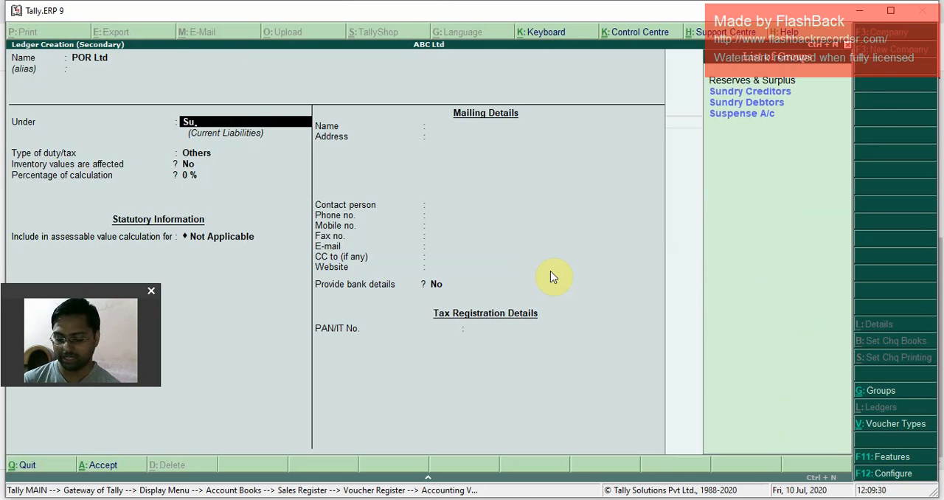
pyautogui.press('BackSpace')
pyautogui.write('d')
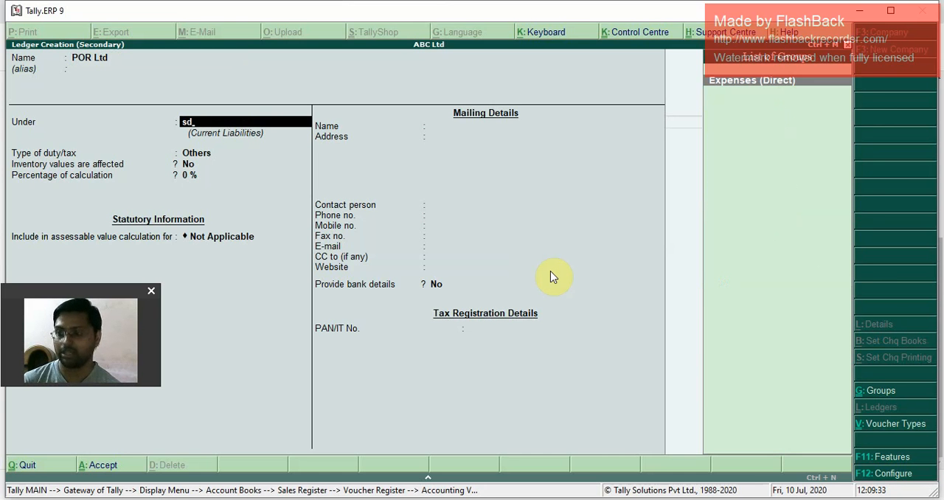
pyautogui.press('BackSpace')
pyautogui.write('u')
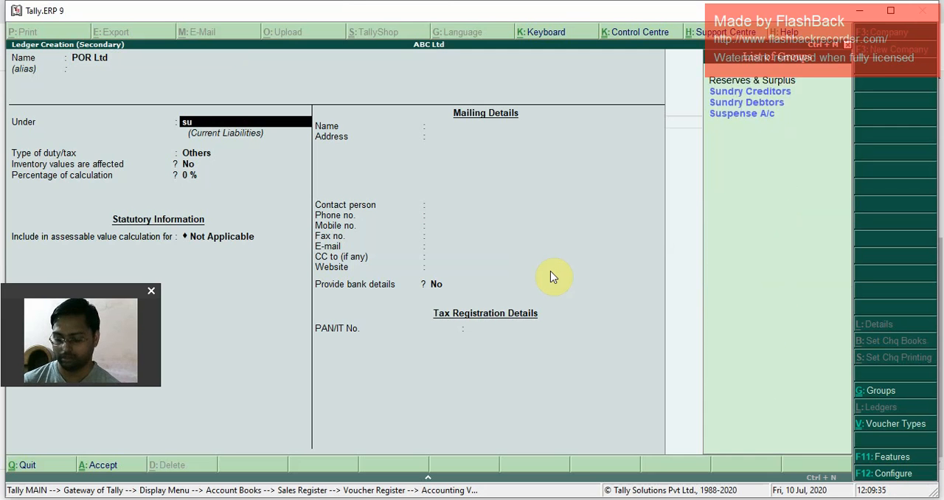
pyautogui.write('ndr')
pyautogui.press('Down')
pyautogui.press('Down')
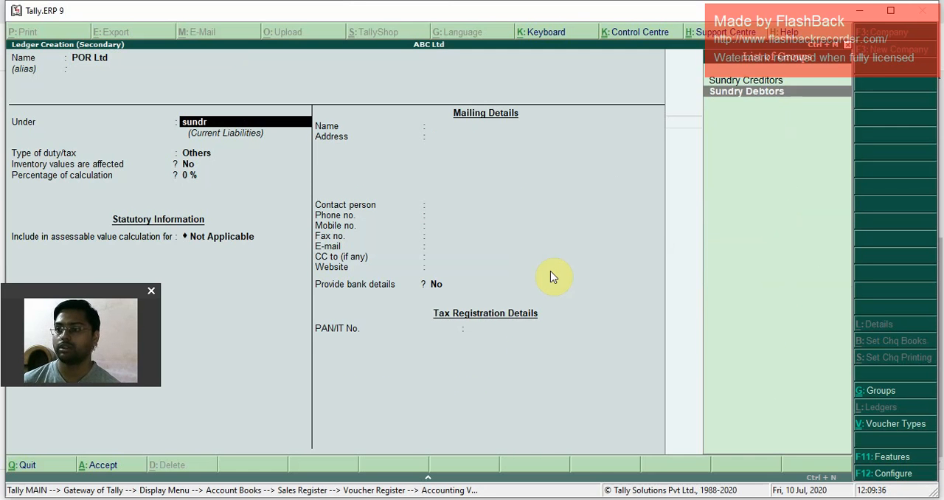
pyautogui.press('Return')
# Step: Keep bill-by-bill balances on for POR Ltd under Sundry Debtors, with India as country and Karnataka as state
pyautogui.press('Return')
pyautogui.press('Return')
pyautogui.press('Return')
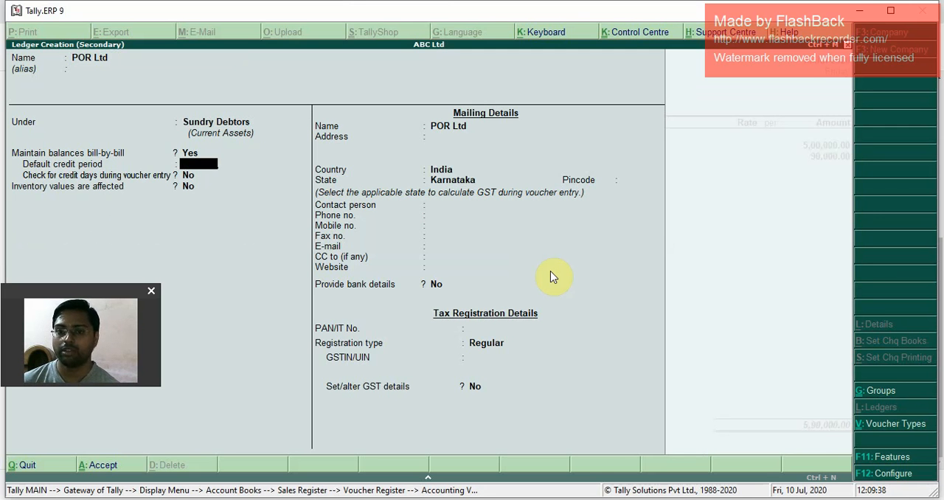
pyautogui.press('Return')
pyautogui.press('Return')
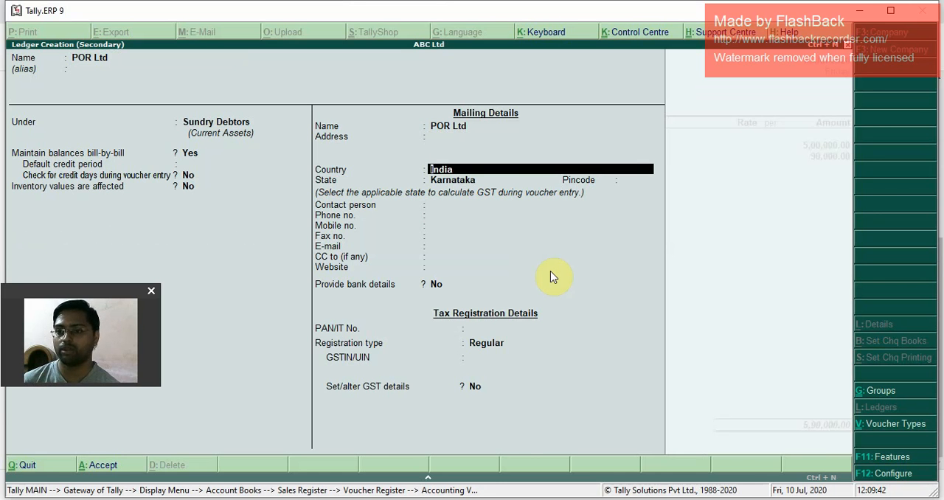
pyautogui.press('Return')
# Step: Leave POR Ltd's pincode and contact details blank and keep bank details at No
pyautogui.press('Return')
pyautogui.press('Return')
pyautogui.press('Return')
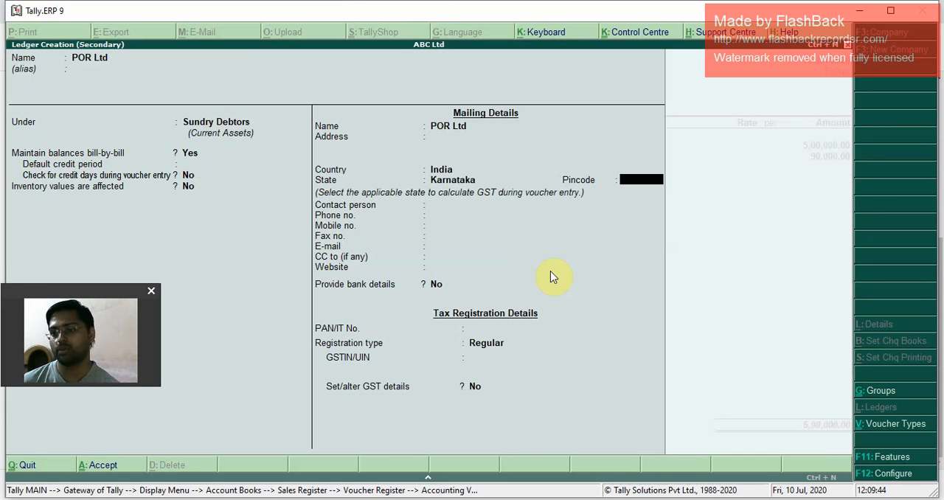
pyautogui.press('Return')
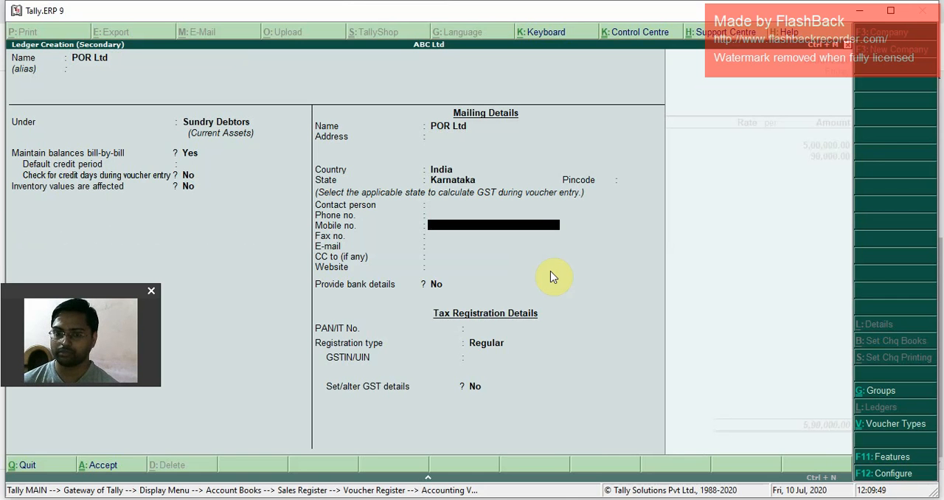
pyautogui.press('Return')
pyautogui.press('Return')
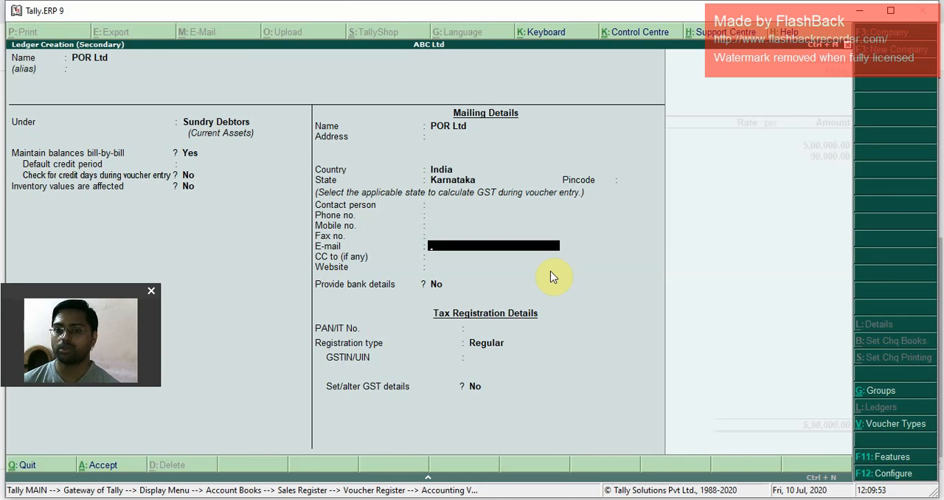
pyautogui.press('Return')
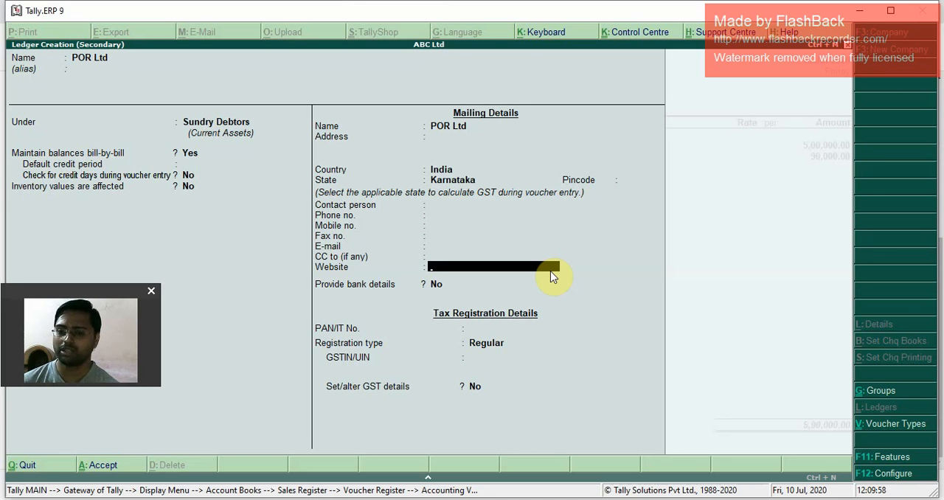
pyautogui.press('Return')
pyautogui.press('Return')
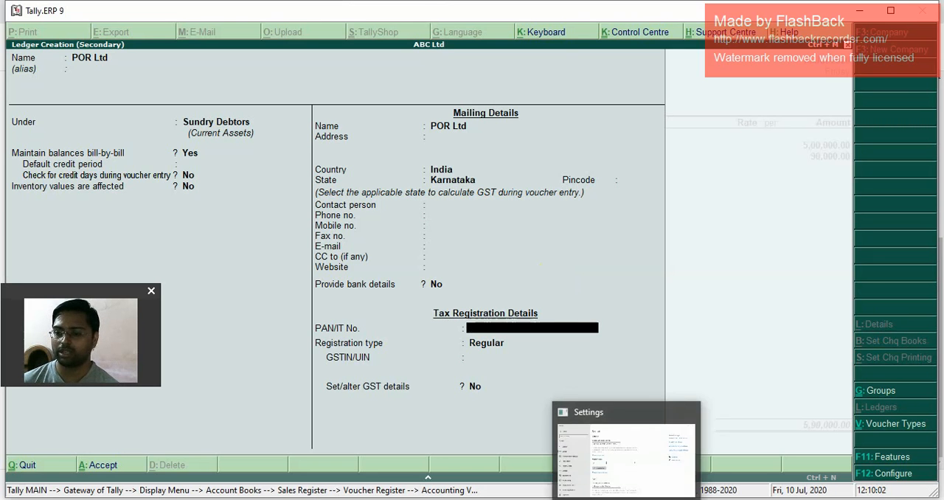
# Step: Copy the company's PAN from the Tally invoice in Chrome into POR Ltd's ledger in Tally.ERP 9 and keep the registration type Regular
pyautogui.click(593, 468)
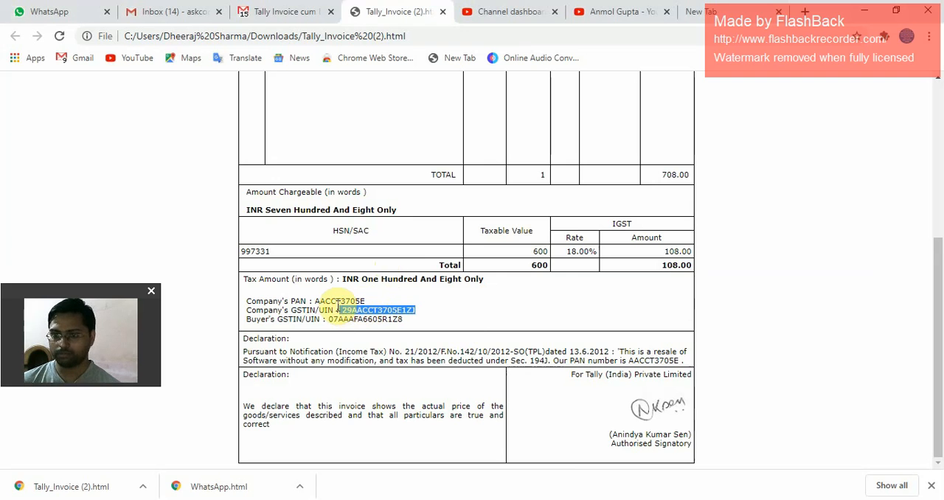
pyautogui.moveTo(315, 298); pyautogui.dragTo(371, 306)
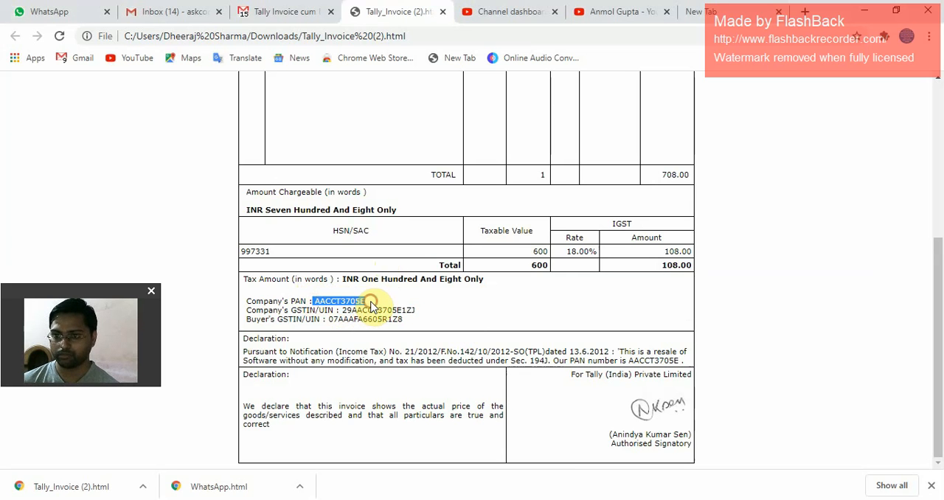
pyautogui.hotkey('alt', 'Tab')
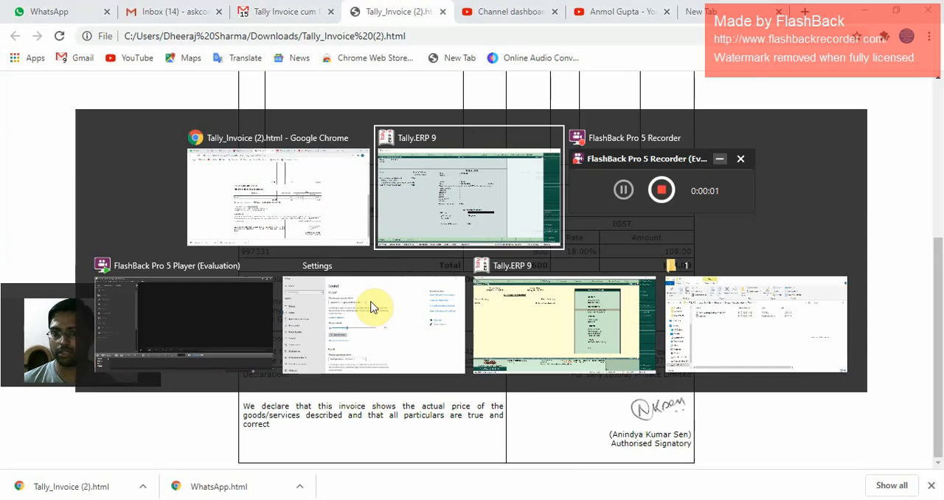
pyautogui.hotkey('ctrl', 'alt', 'v')
pyautogui.press('Return')
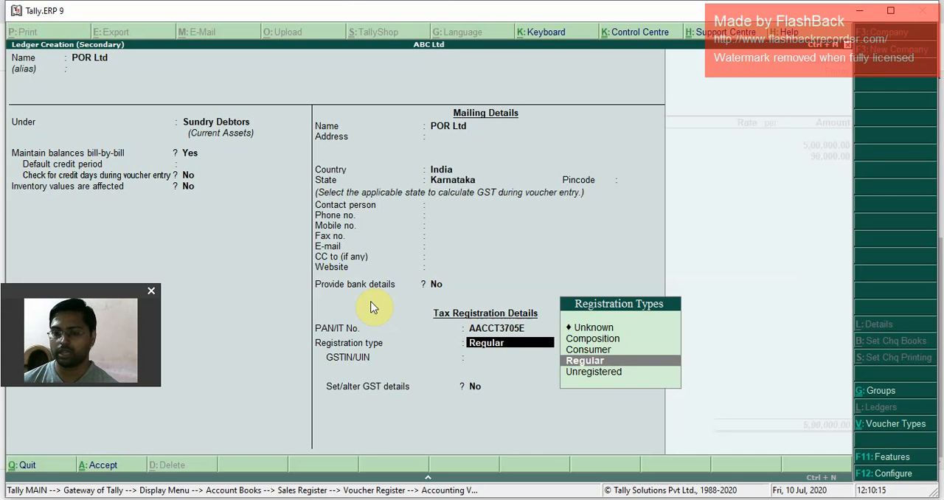
pyautogui.press('BackSpace')
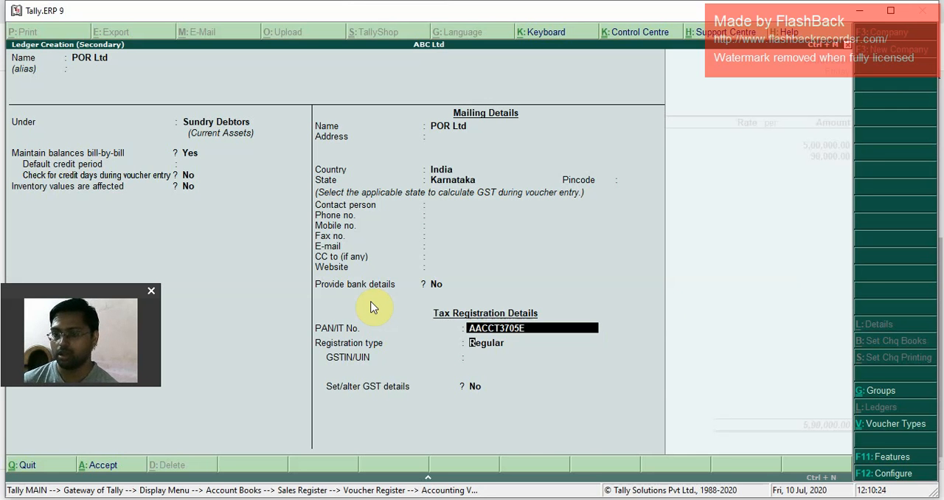
pyautogui.press('Return')
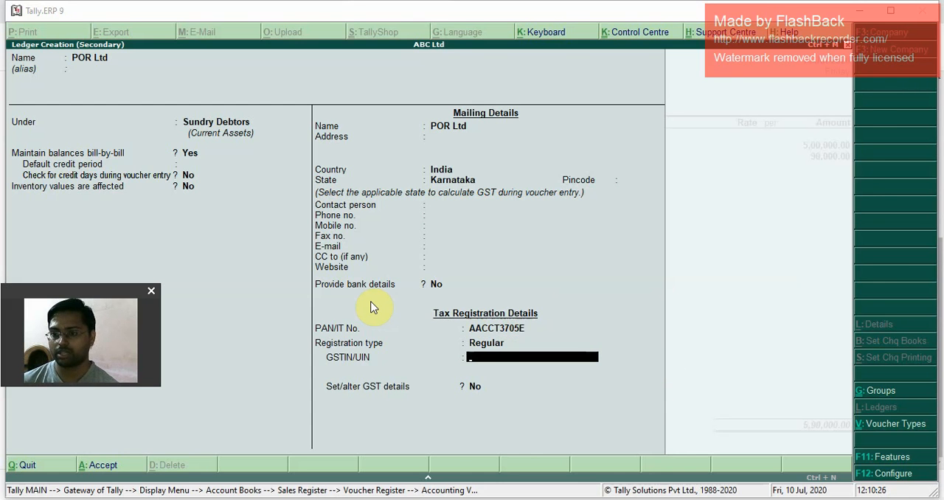
# Step: Copy the company's GSTIN from the invoice in Chrome into POR Ltd's ledger in Tally.ERP 9 and save the ledger without altering GST details
pyautogui.hotkey('alt', 'Tab')
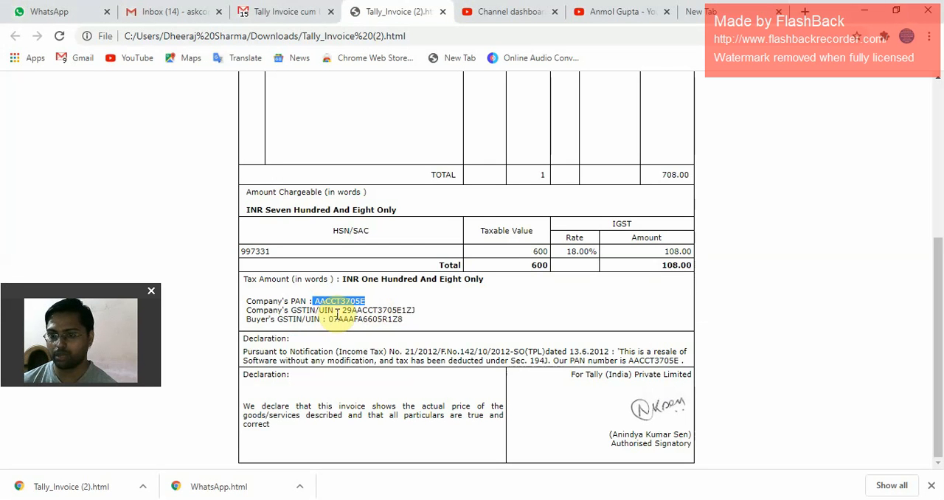
pyautogui.moveTo(343, 309); pyautogui.dragTo(419, 313)
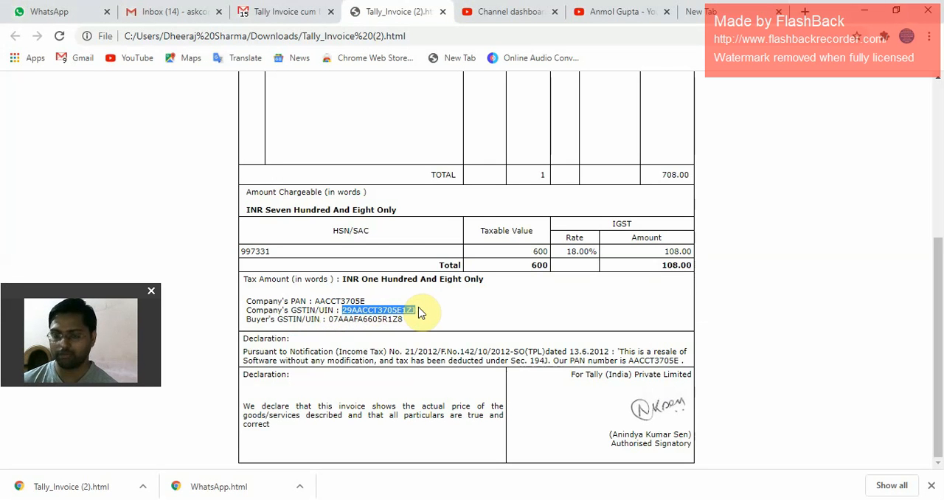
pyautogui.hotkey('alt', 'Tab')
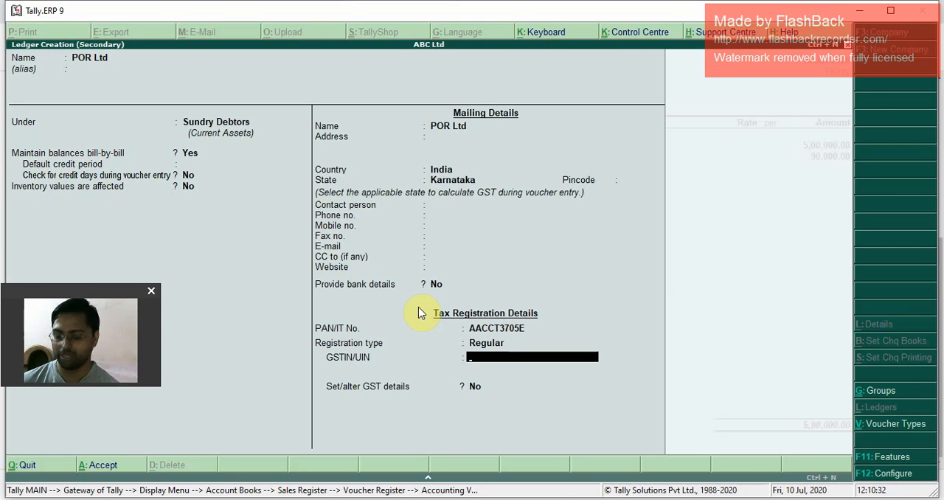
pyautogui.hotkey('ctrl', 'alt', 'v')
pyautogui.press('Return')
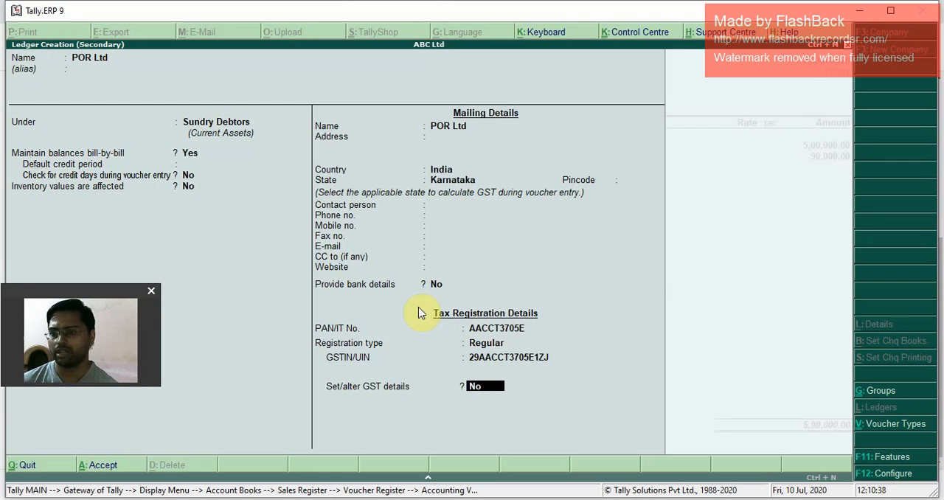
pyautogui.press('Return')
pyautogui.press('Return')
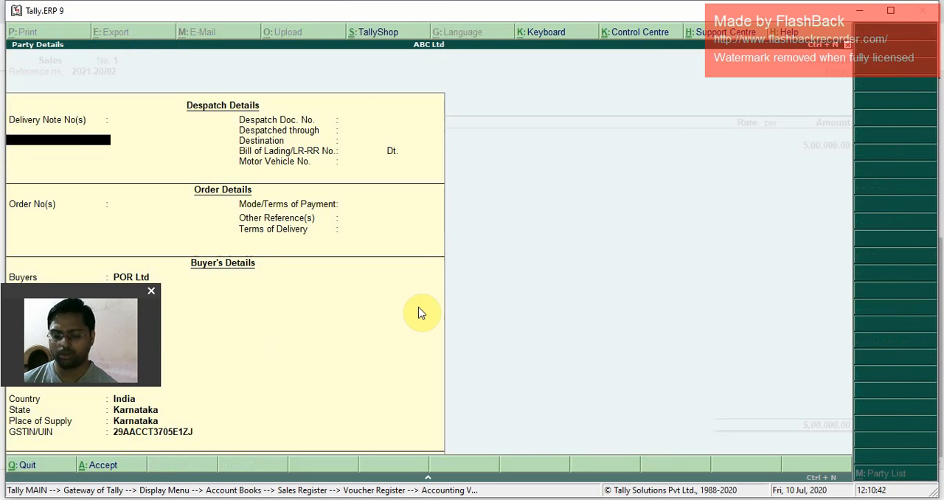
# Step: Accept POR Ltd's party details unchanged and set the voucher's Professional Income amount to 10,00,000
pyautogui.press('Return')
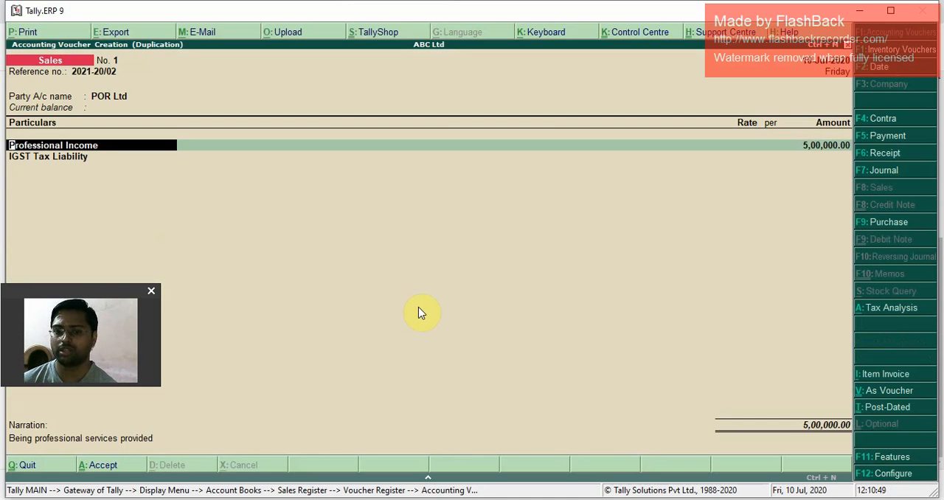
pyautogui.press('Return')
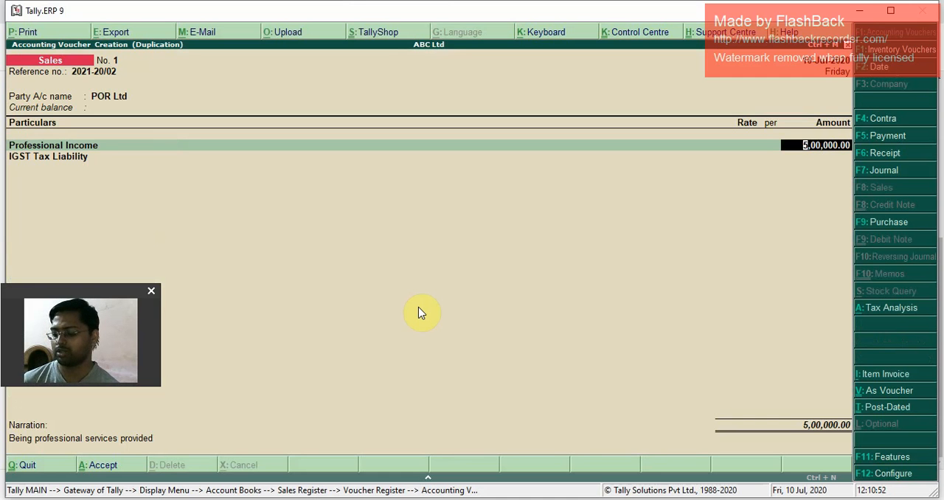
pyautogui.write('1000000')
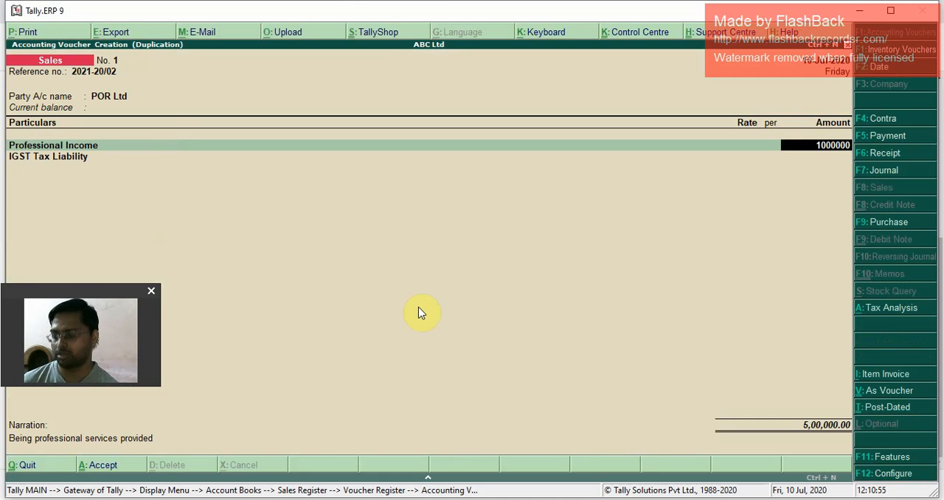
pyautogui.press('Return')
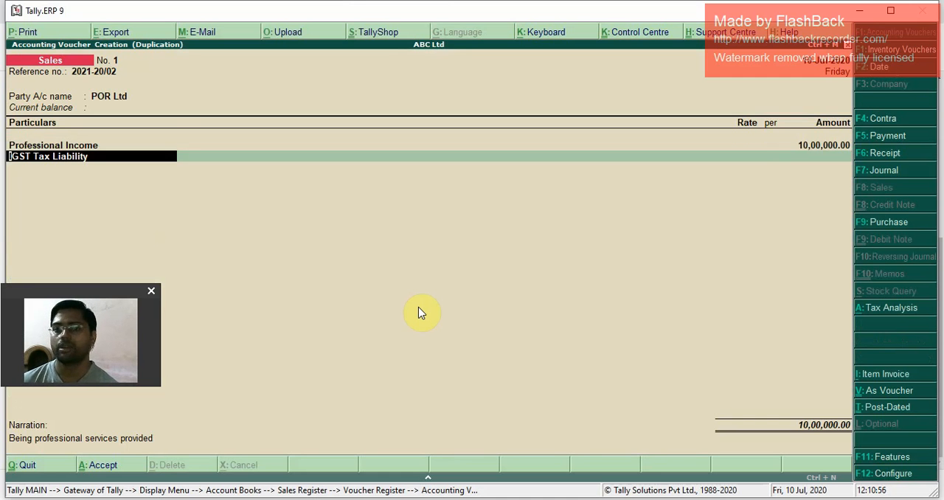
# Step: Check whether tax is calculated on the voucher's IGST Tax Liability line for the Karnataka party
pyautogui.press('Return')
pyautogui.press('Return')
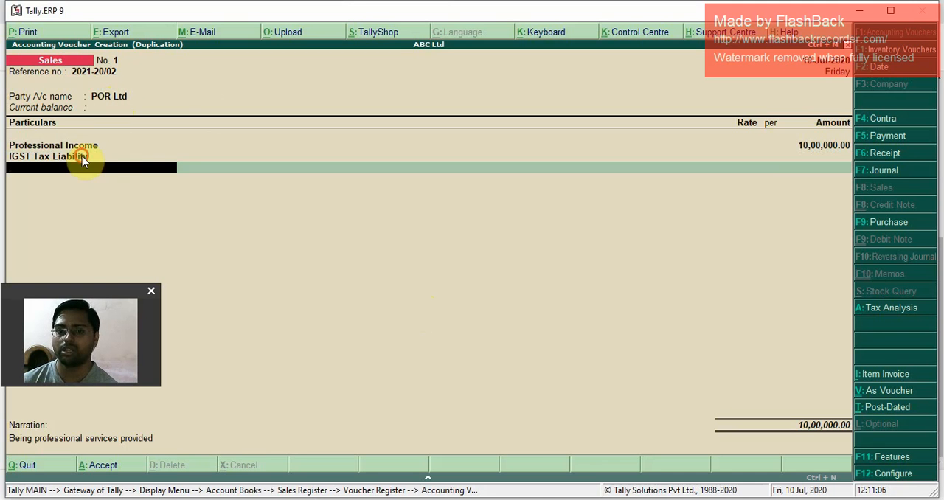
pyautogui.press('BackSpace')
pyautogui.press('Return')
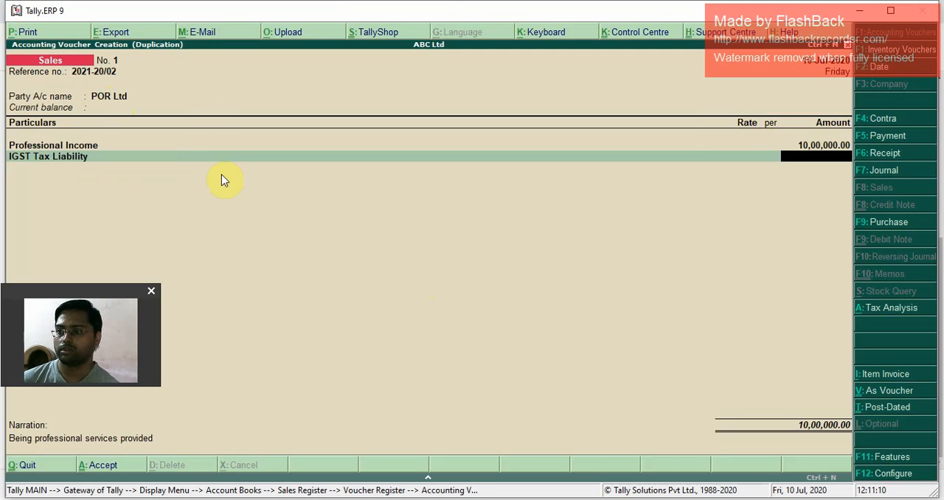
pyautogui.press('BackSpace')
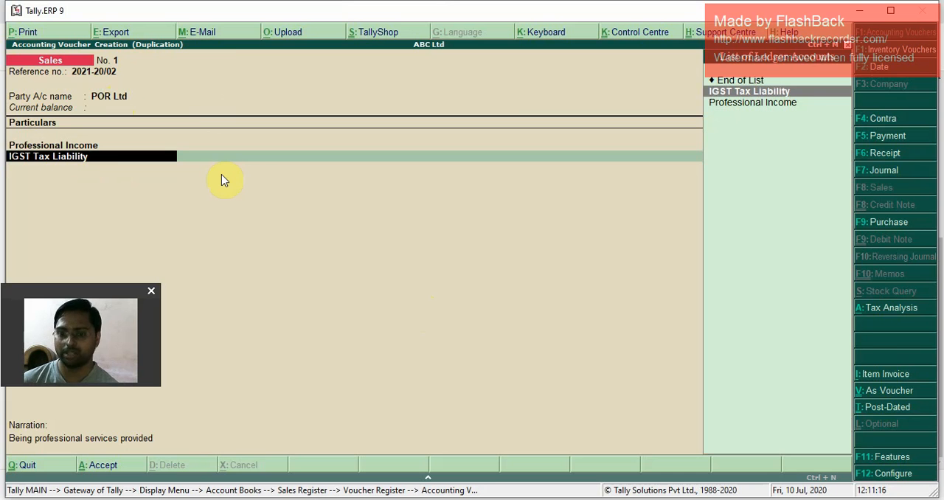
# Step: Start a new ledger named CGST Tax Liability from the voucher's IGST line and place it under Duties & Taxes
pyautogui.hotkey('alt', 'c')
pyautogui.write('CGST')
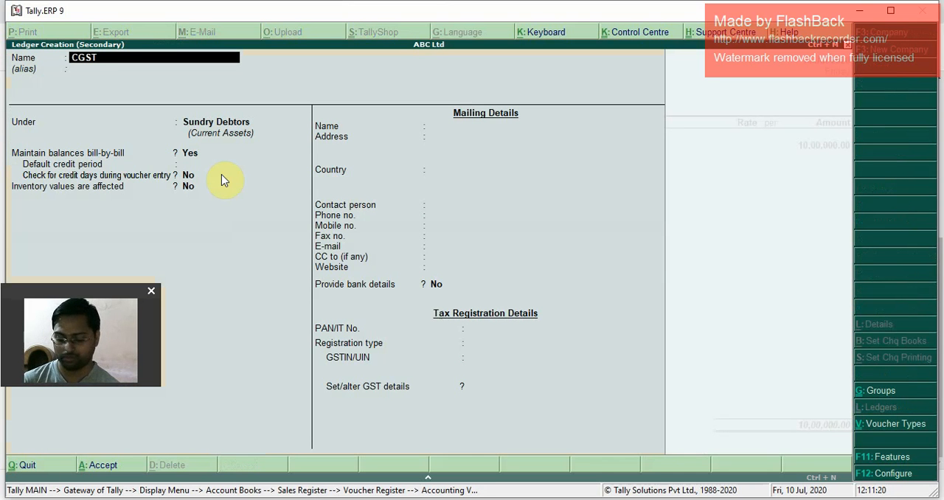
pyautogui.write(' Tax Liabil')
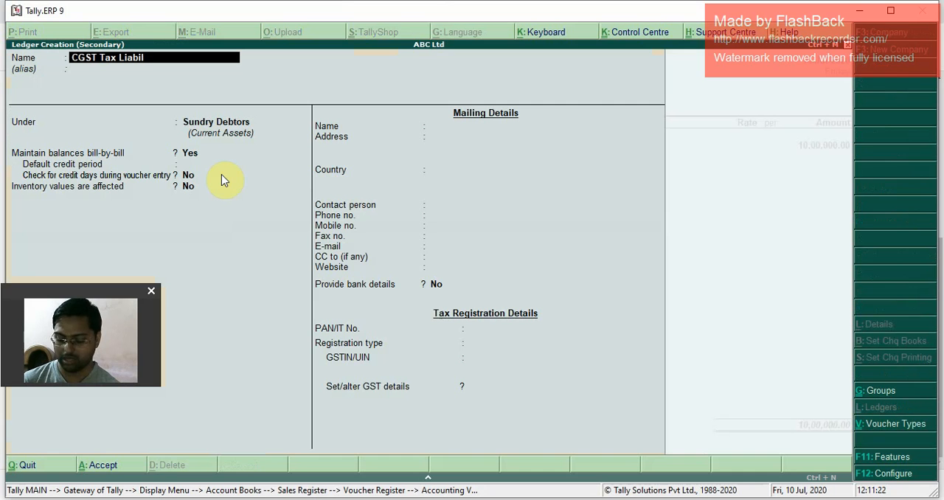
pyautogui.write('ity')
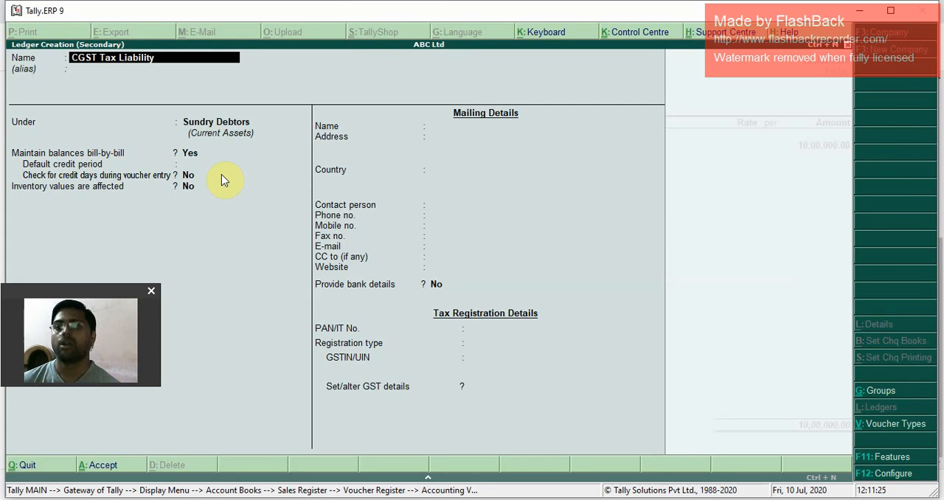
pyautogui.press('Return')
pyautogui.press('Return')
pyautogui.write('duti')
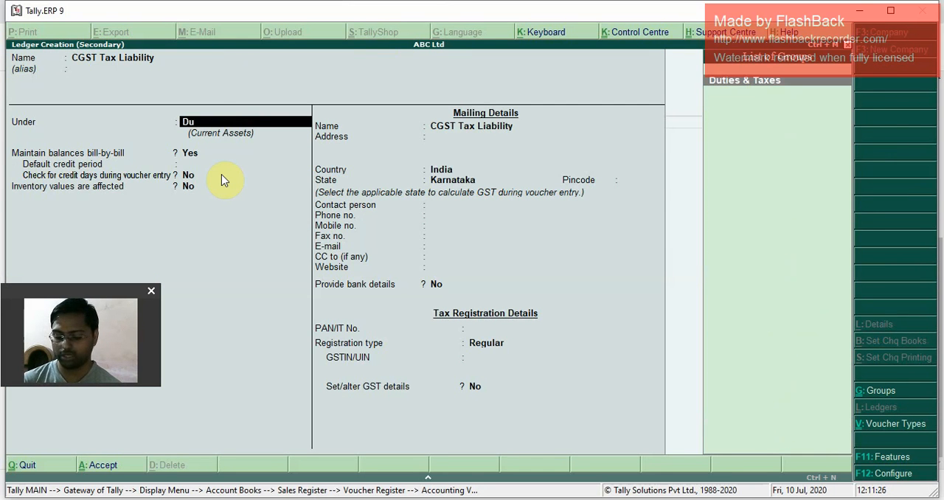
# Step: Set the CGST ledger's duty type to GST and tax type to Central Tax, keeping 0 % calculation, Not Applicable rounding and no bank details
pyautogui.press('Return')
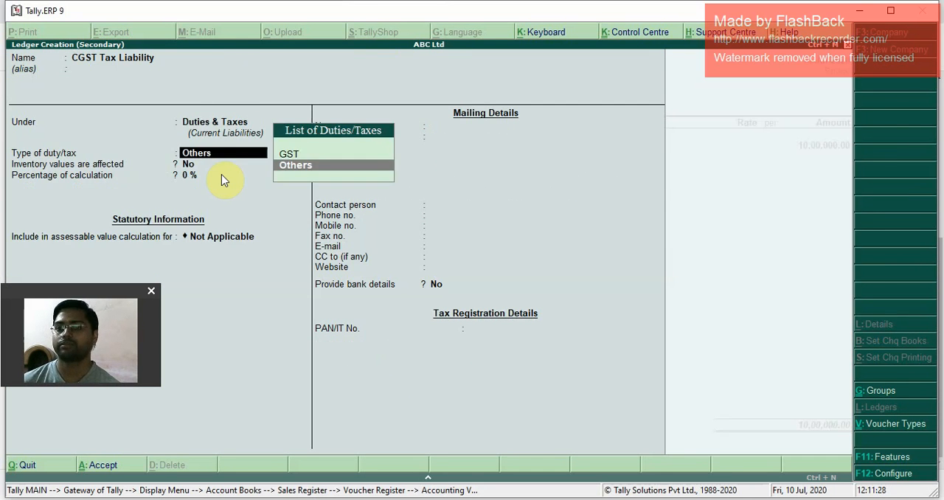
pyautogui.press('Up')
pyautogui.press('Return')
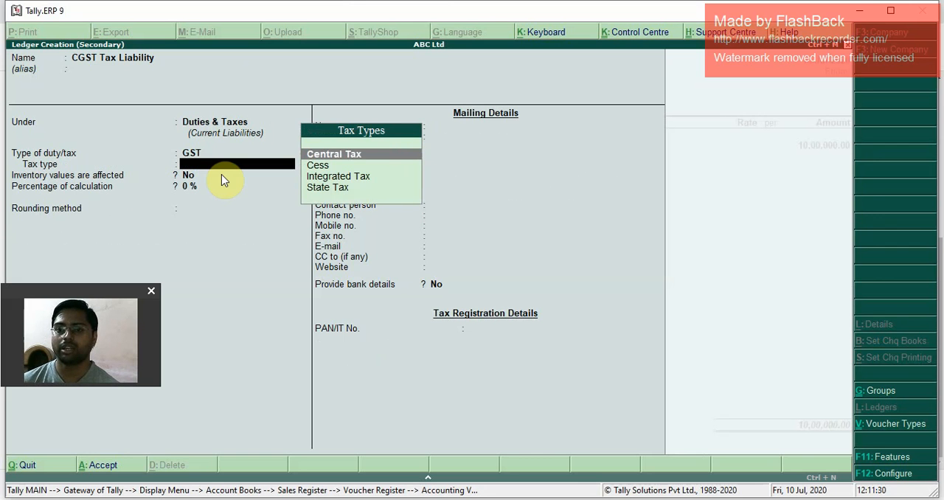
pyautogui.press('Return')
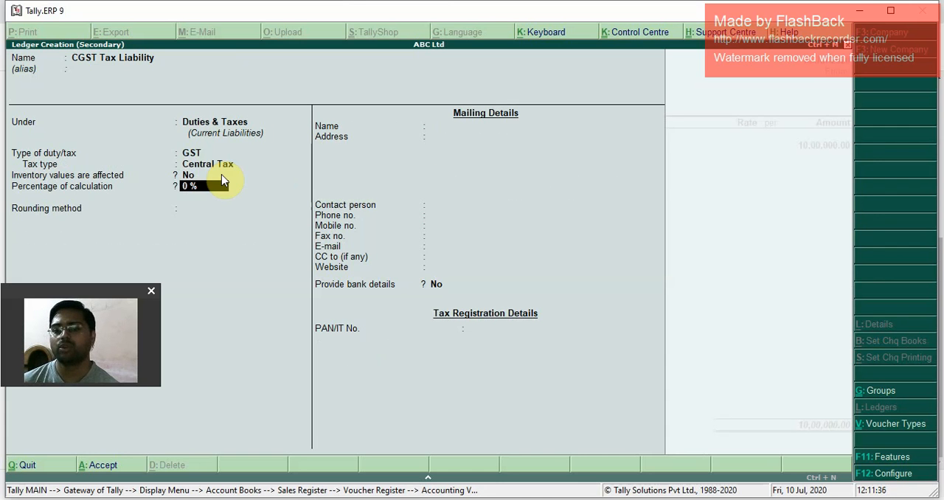
pyautogui.press('Return')
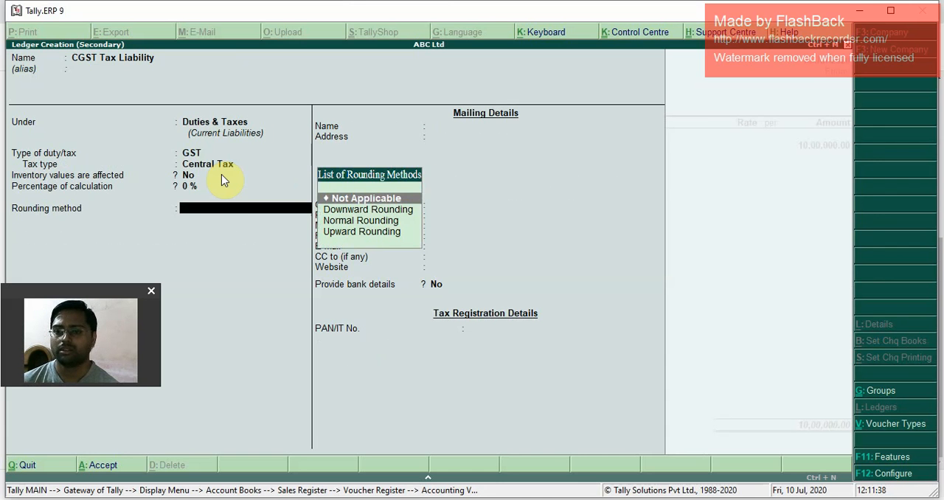
pyautogui.press('Return')
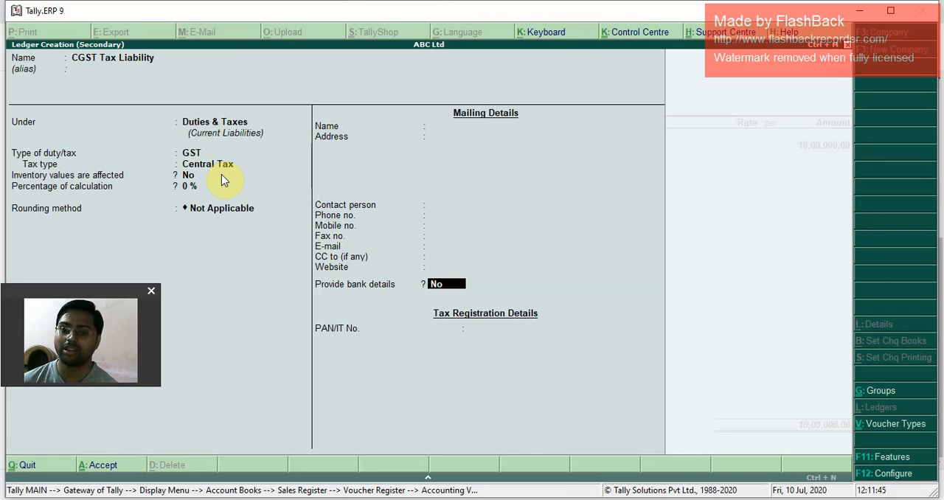
pyautogui.press('Return')
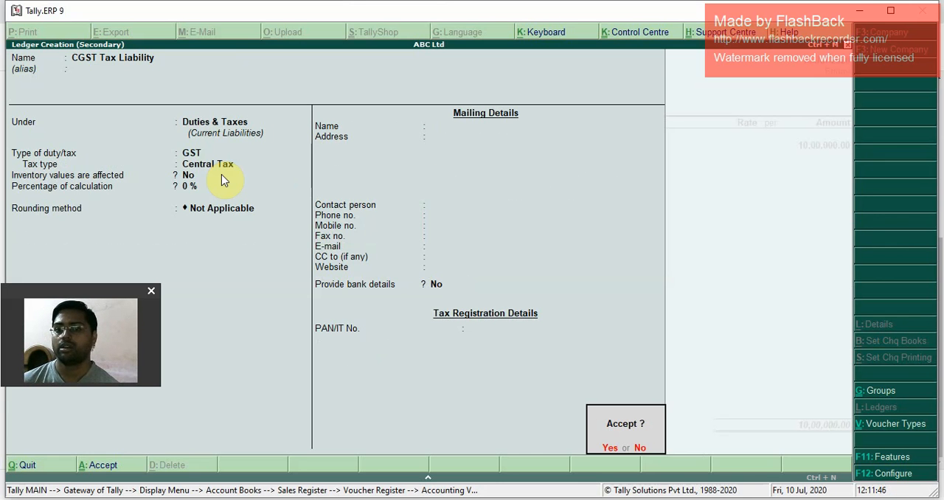
# Step: Save the CGST Tax Liability ledger and accept its 90,000 amount on the voucher
pyautogui.press('Return')
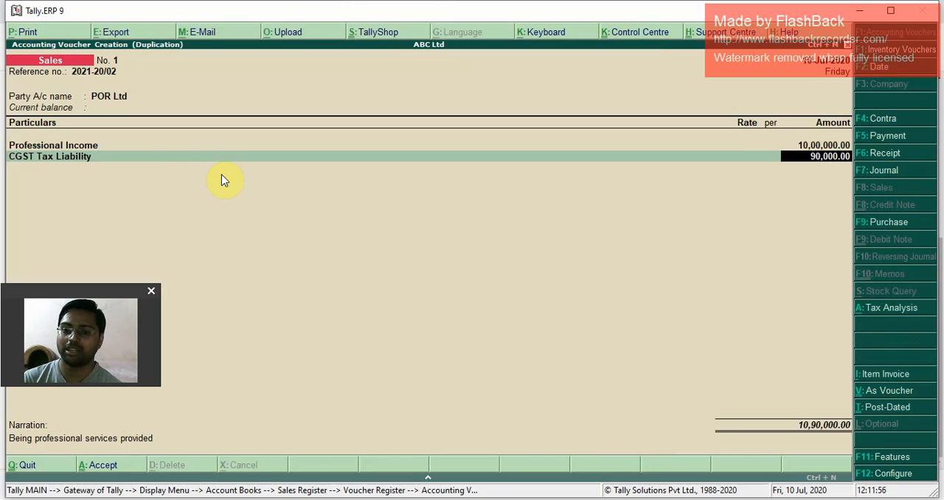
pyautogui.press('Return')
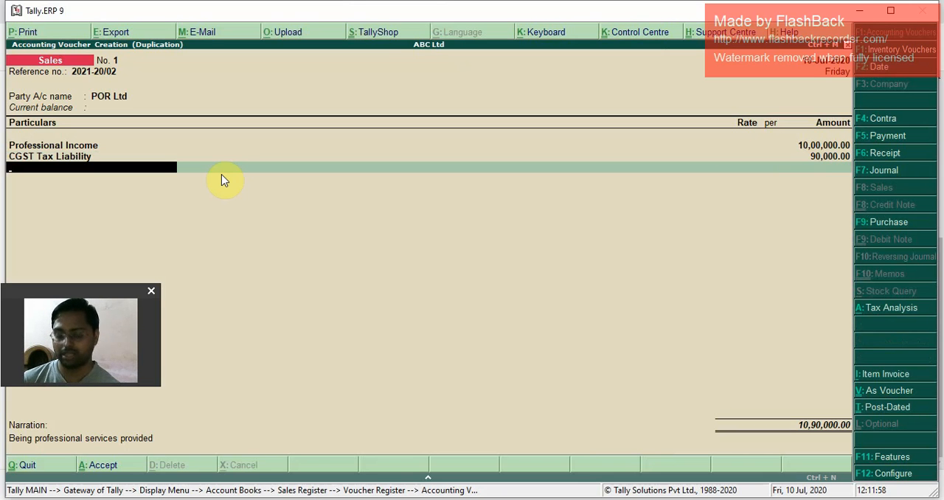
pyautogui.write('SS')
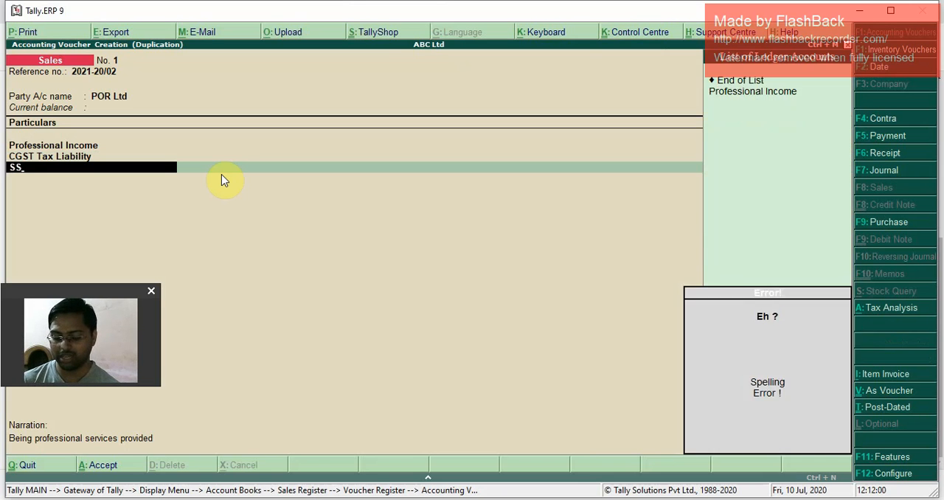
pyautogui.press('BackSpace')
pyautogui.press('BackSpace')
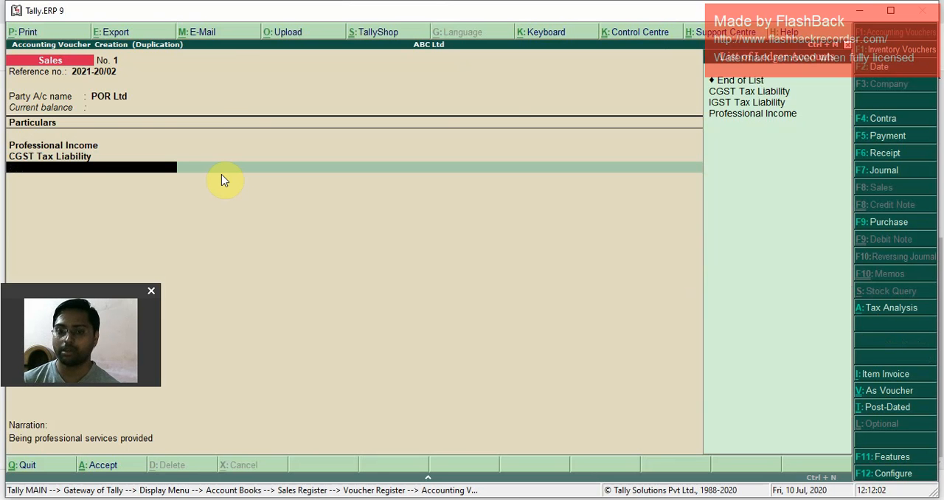
# Step: Start a new ledger named SGST Tax Liability from the voucher's next particulars line and keep it under Duties & Taxes
pyautogui.hotkey('alt', 'c')
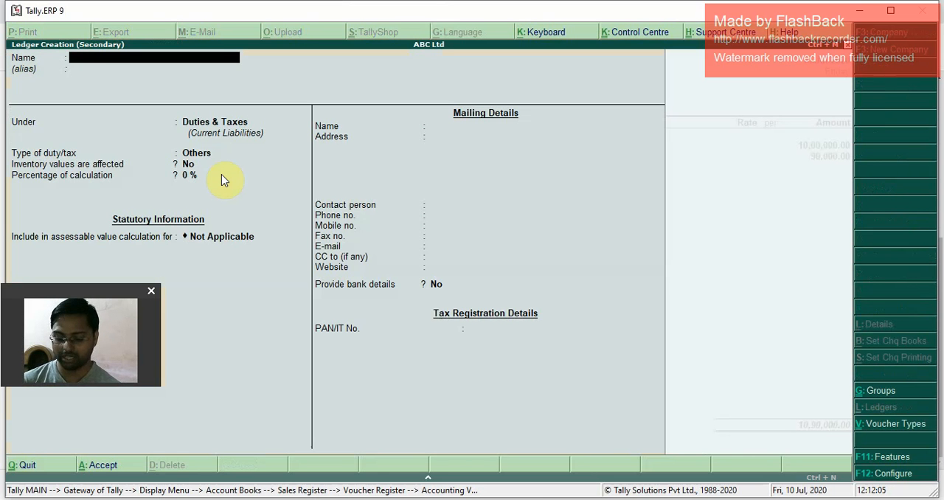
pyautogui.write('SGST')
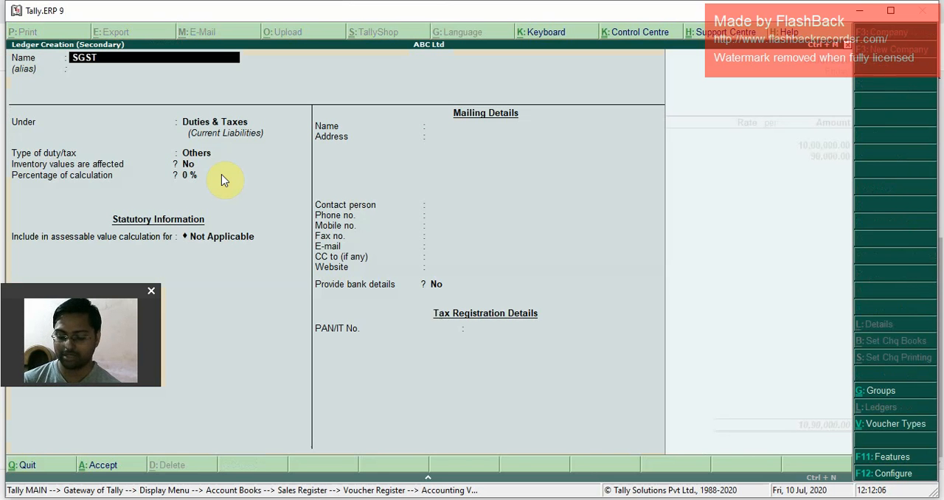
pyautogui.write(' Tax Li')
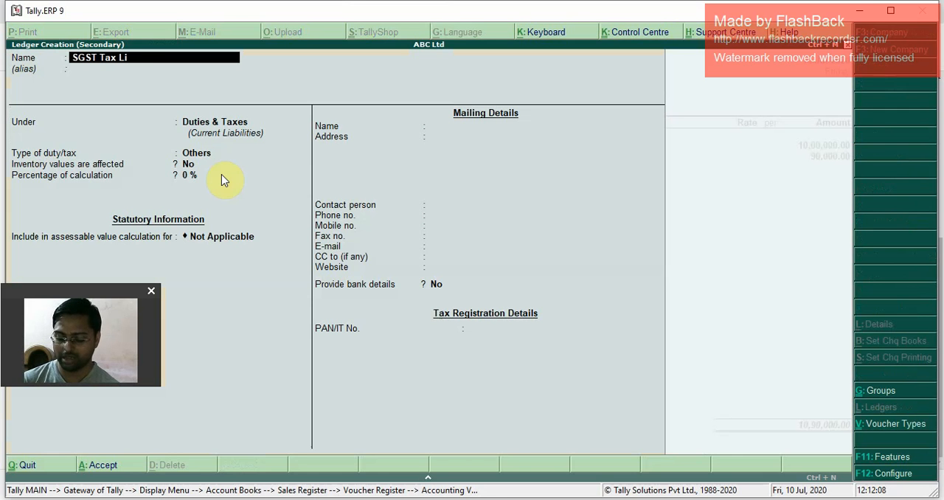
pyautogui.write('abili')
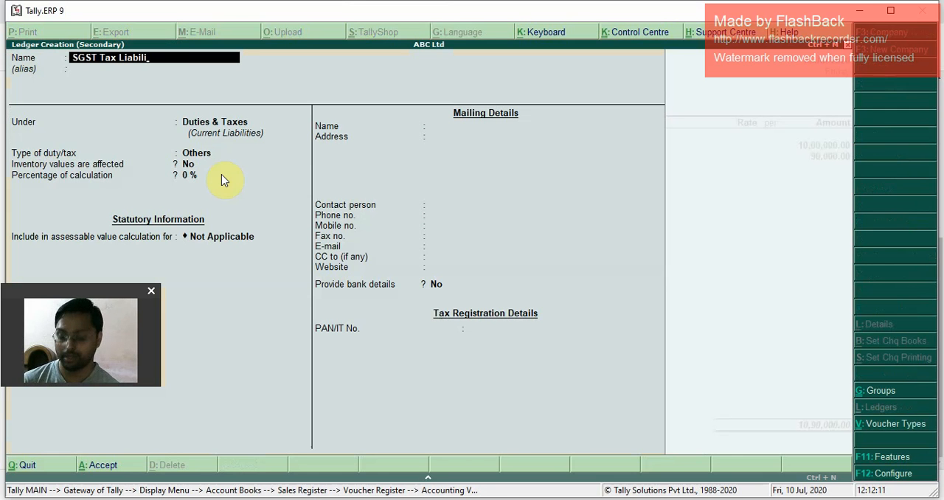
pyautogui.write('ty')
pyautogui.press('Return')
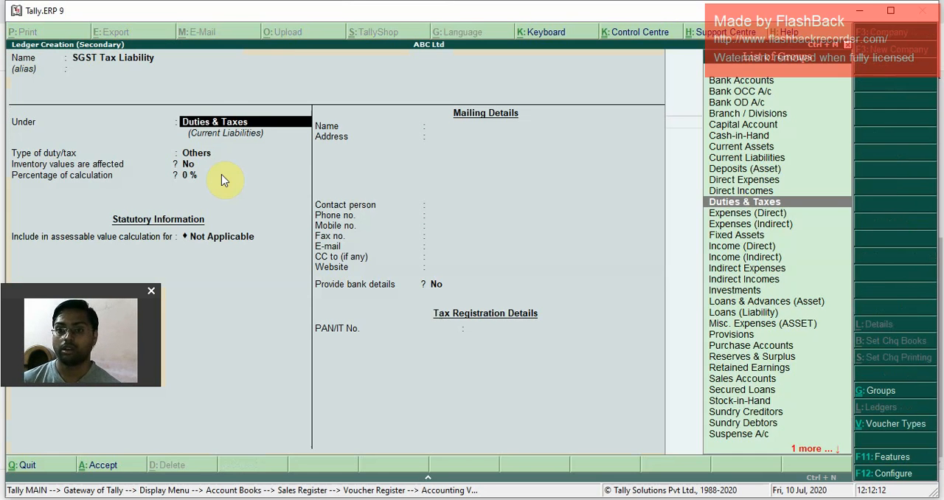
pyautogui.press('Return')
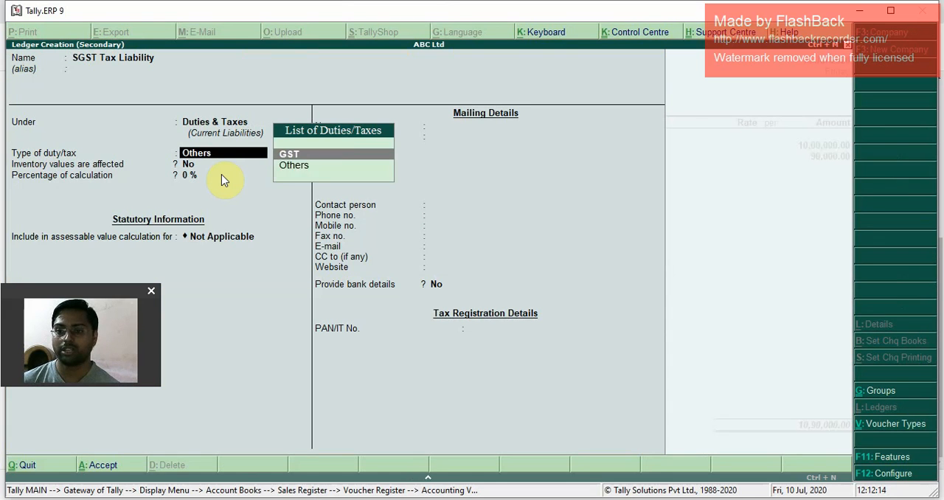
# Step: Set the SGST ledger's duty type to GST and tax type to State Tax, keep 0 % calculation and Not Applicable rounding, and save it
pyautogui.press('Return')
pyautogui.press('Down')
pyautogui.press('Down')
pyautogui.press('Down')
pyautogui.press('Return')
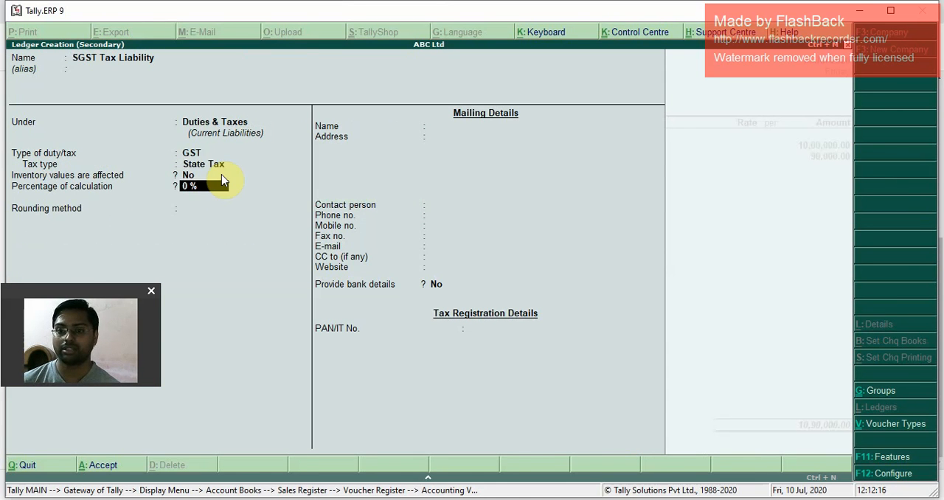
pyautogui.press('Return')
pyautogui.press('Return')
pyautogui.press('Return')
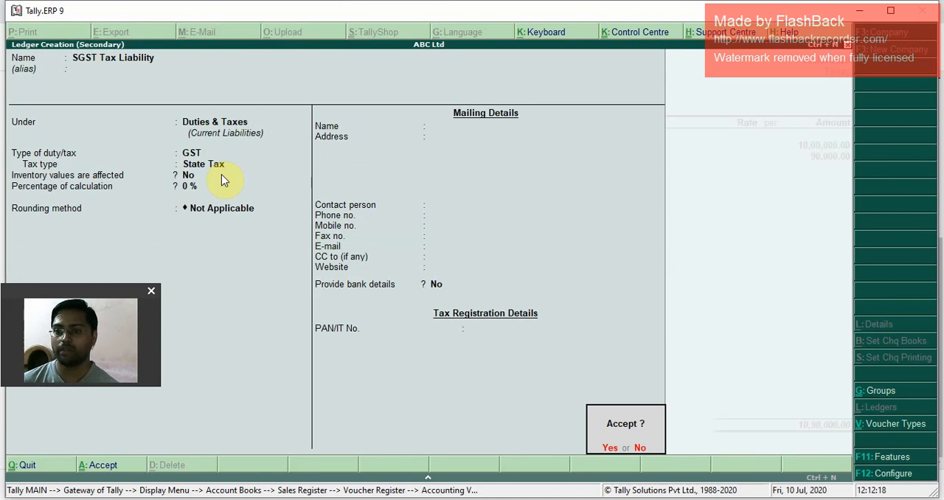
pyautogui.press('Return')
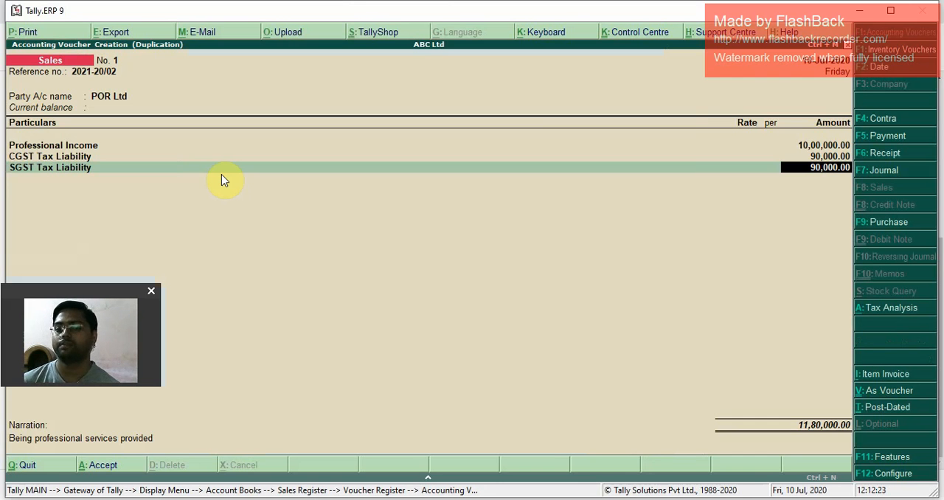
# Step: Accept the SGST line's 90,000 amount, keep the existing narration and save POR Ltd's sales voucher
pyautogui.press('Return')
pyautogui.press('Return')
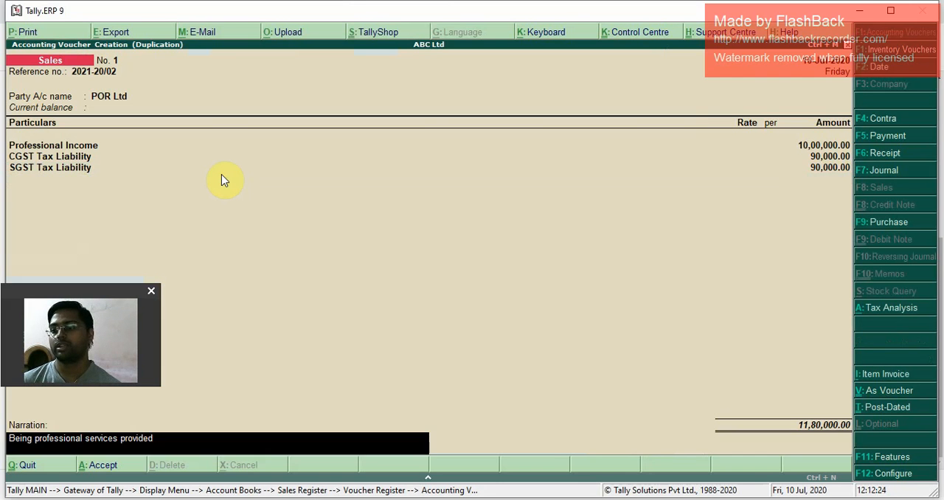
pyautogui.press('Return')
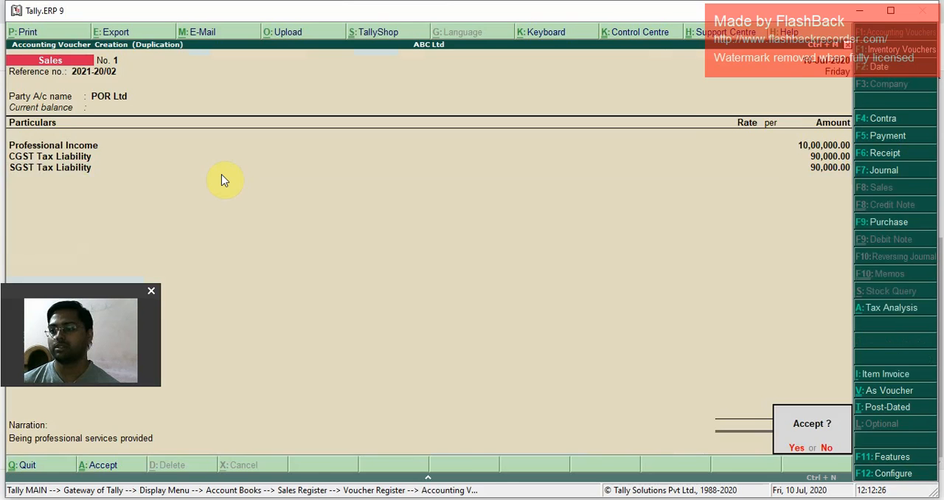
pyautogui.press('Return')
pyautogui.press('Return')
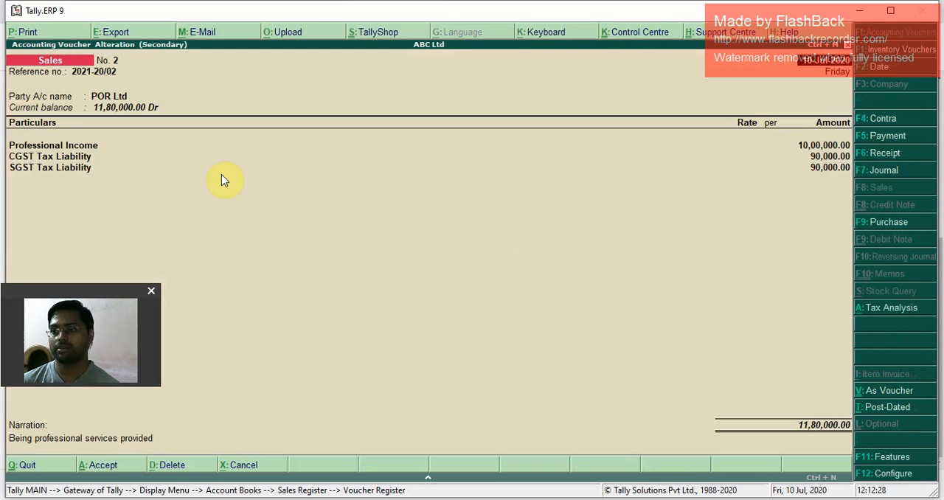
# Step: Reopen POR Ltd's saved voucher and review its Tax Invoice in print preview, checking the Central Tax and State Tax breakdown
pyautogui.hotkey('alt', 'p')
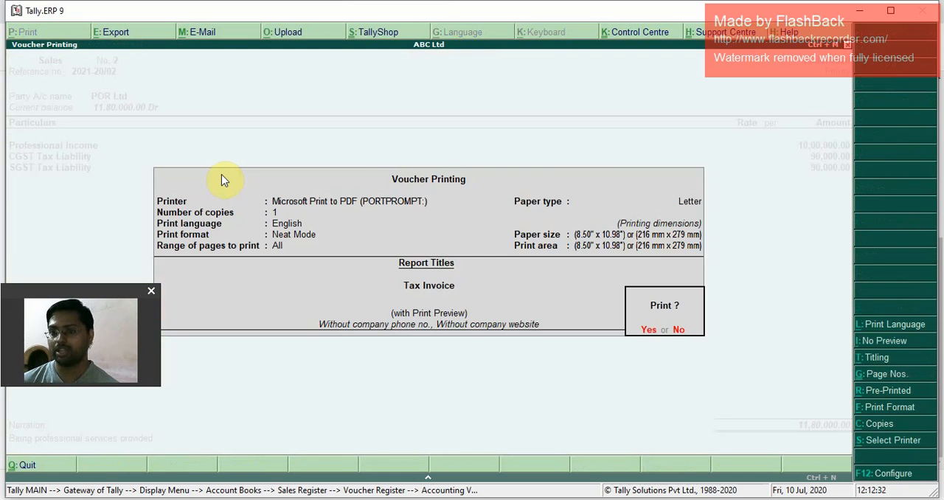
pyautogui.press('Return')
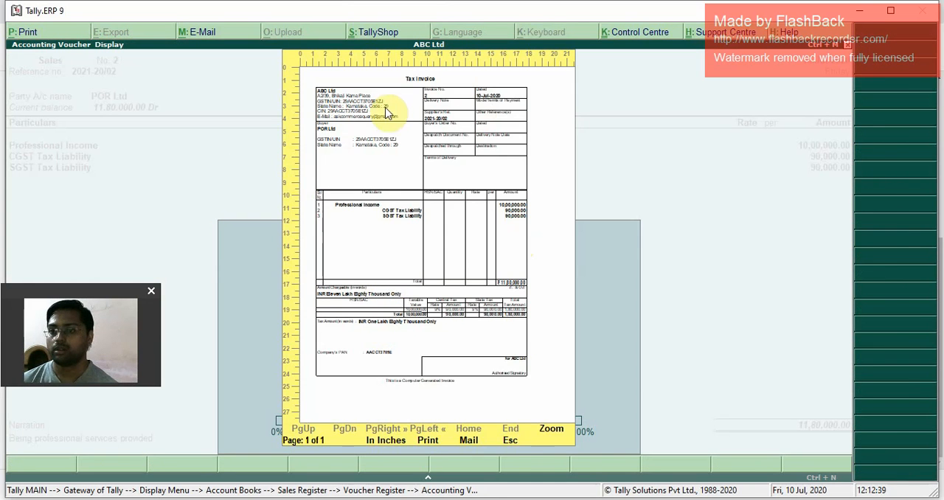
pyautogui.press('Escape')
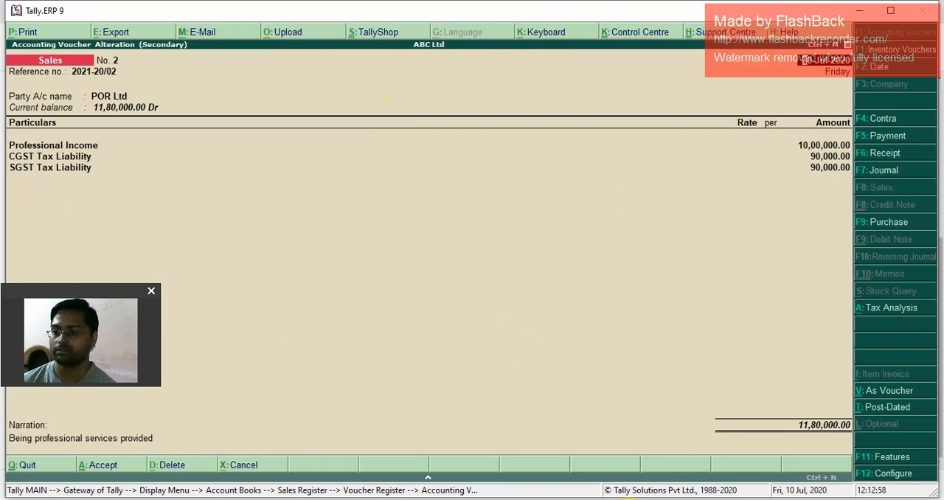
pyautogui.moveTo(660, 499)
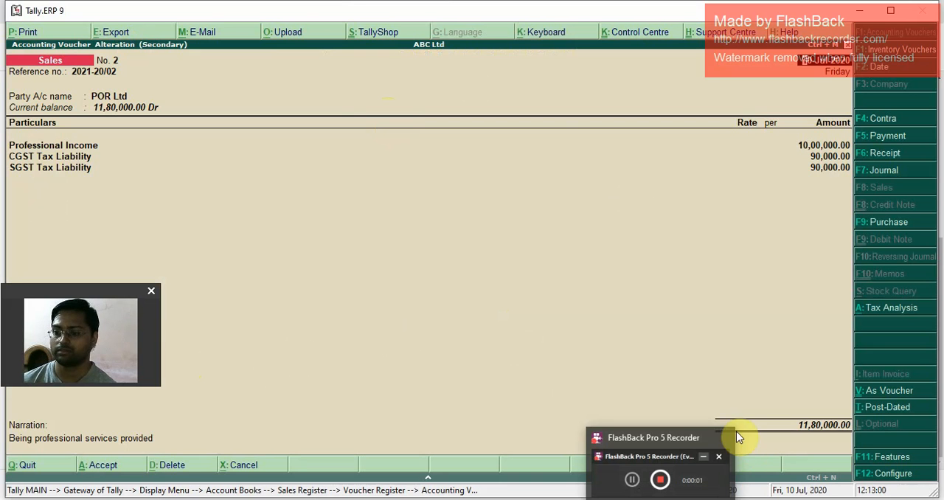